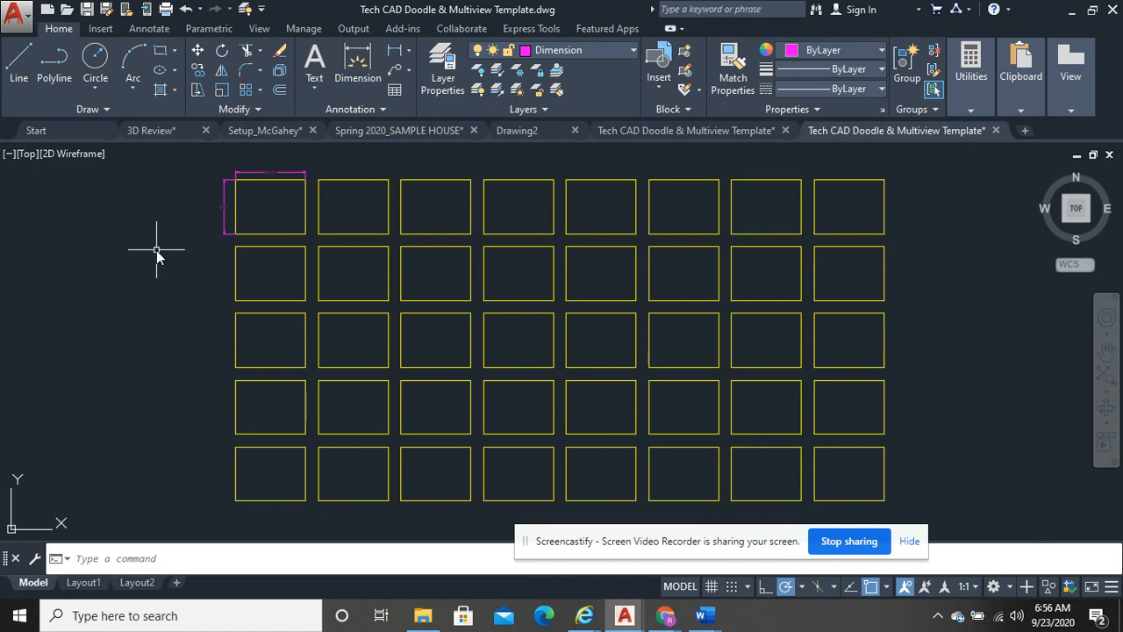
# Make Object Lines the current layer
pyautogui.scroll(1, 203, 336)
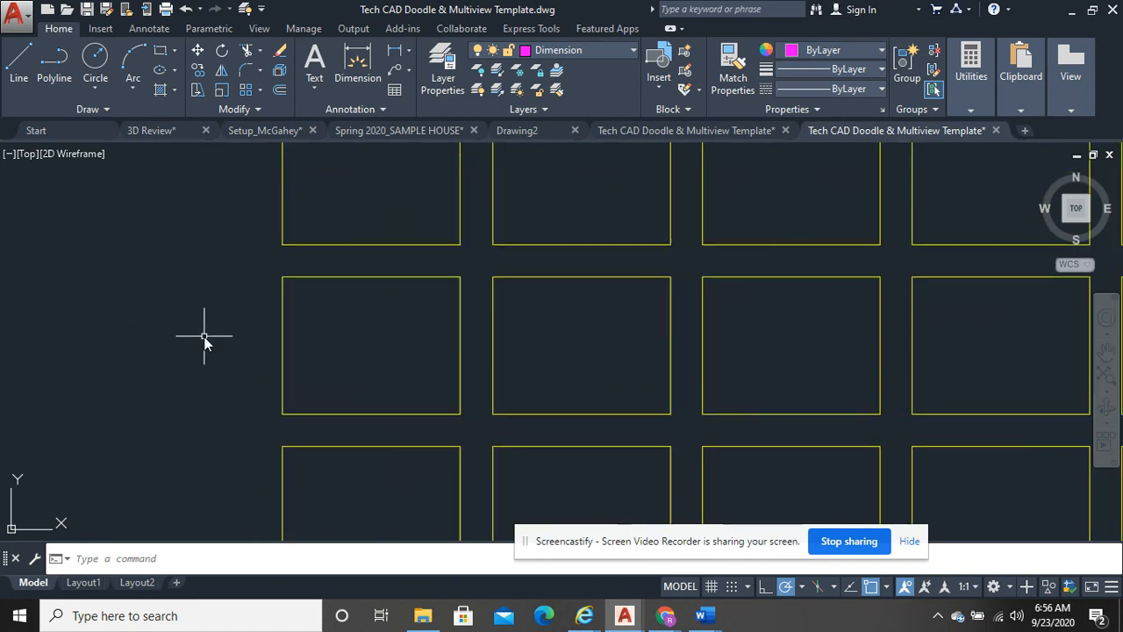
pyautogui.scroll(-1, 204, 342)
pyautogui.moveTo(200, 344)
pyautogui.mouseDown(button='middle')
pyautogui.moveTo(202, 272)
pyautogui.moveTo(470, 240)
pyautogui.moveTo(201, 269)
pyautogui.moveTo(401, 223)
pyautogui.moveTo(309, 263)
pyautogui.mouseUp(button='middle')
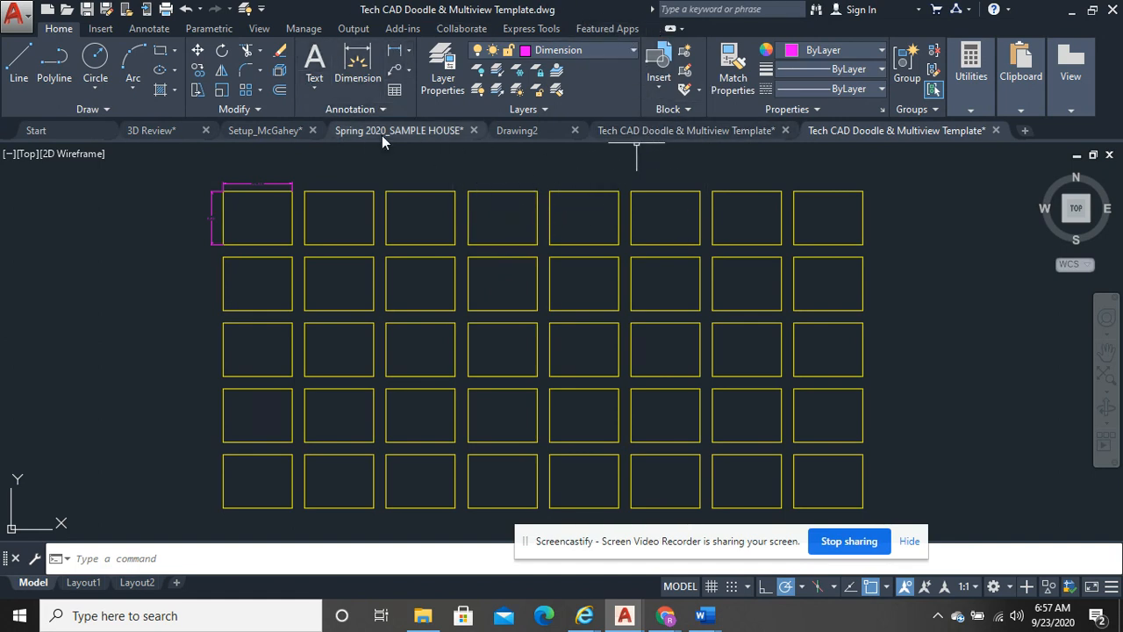
pyautogui.click(618, 55)
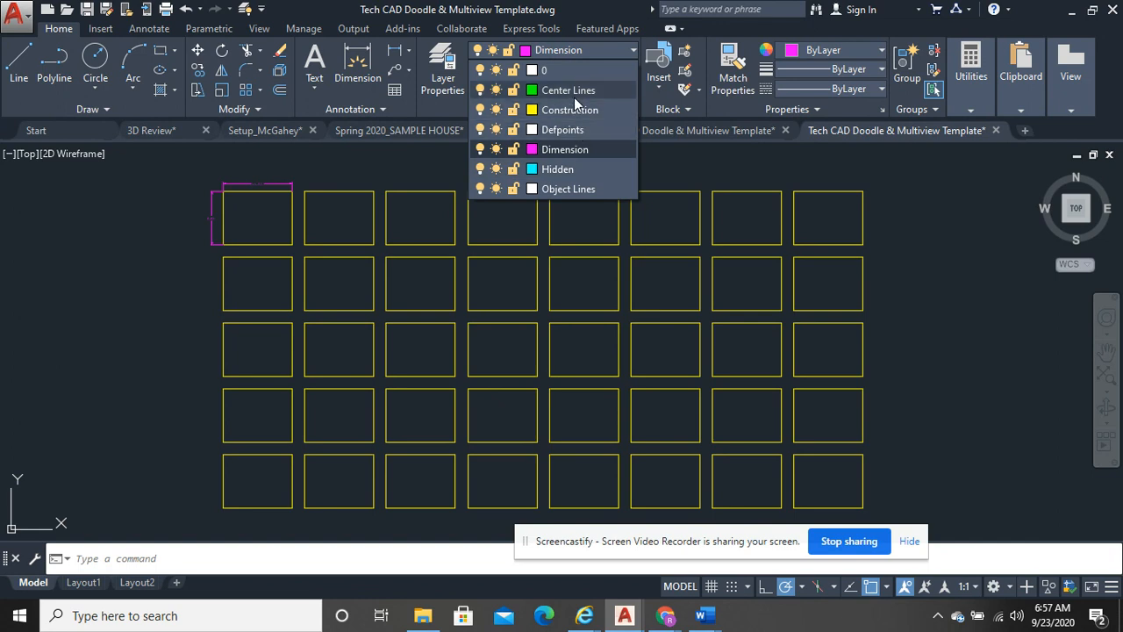
pyautogui.click(588, 189)
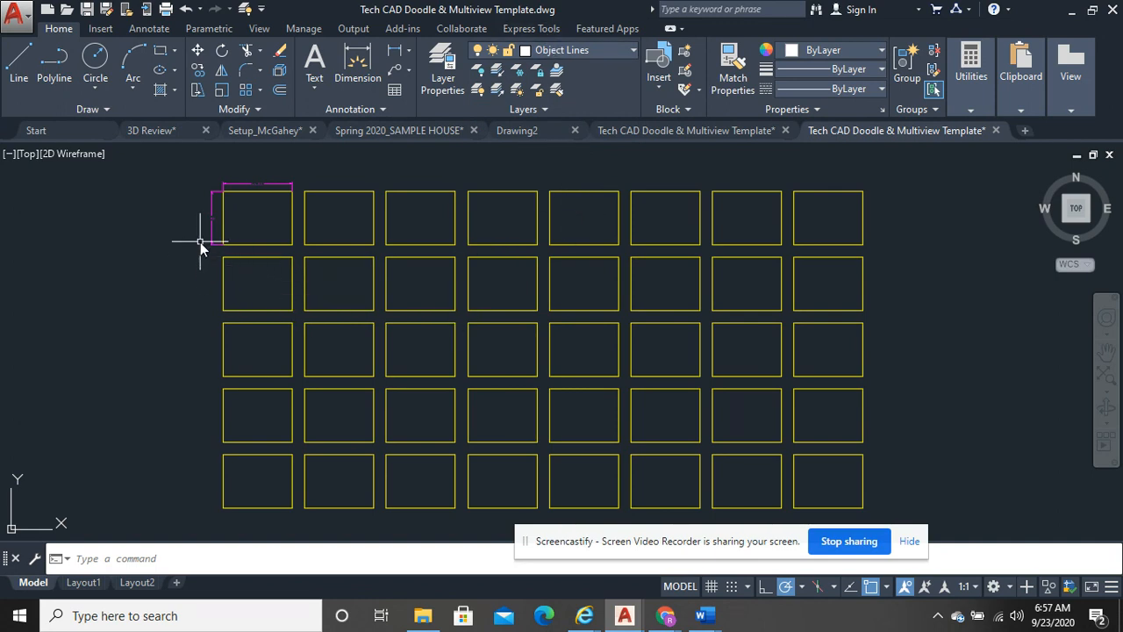
# Draw a circle with a diameter of 2 near the middle of the dimensioned first frame
pyautogui.scroll(8, 266, 205)
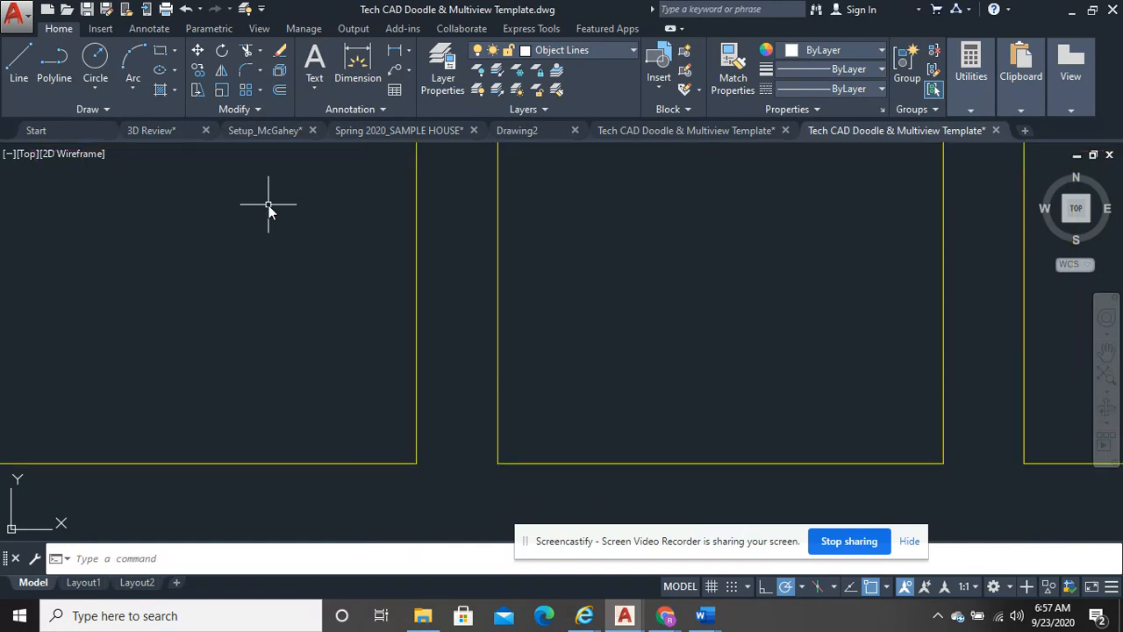
pyautogui.moveTo(229, 213)
pyautogui.mouseDown(button='middle')
pyautogui.moveTo(474, 351)
pyautogui.moveTo(547, 243)
pyautogui.moveTo(521, 255)
pyautogui.mouseUp(button='middle')
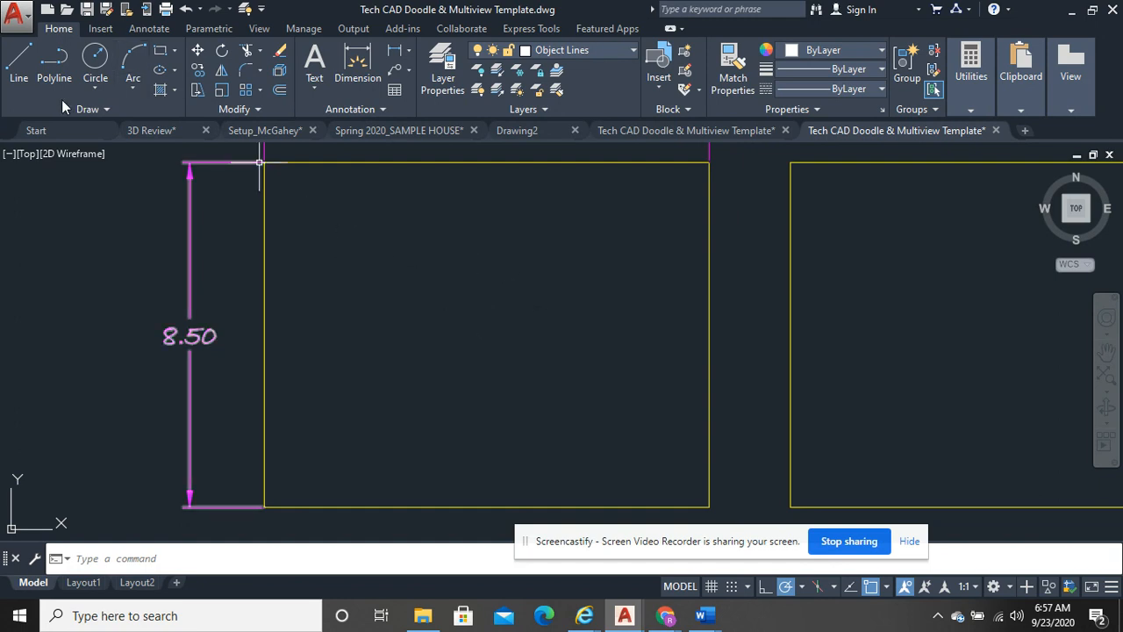
pyautogui.click(94, 58)
pyautogui.click(484, 324)
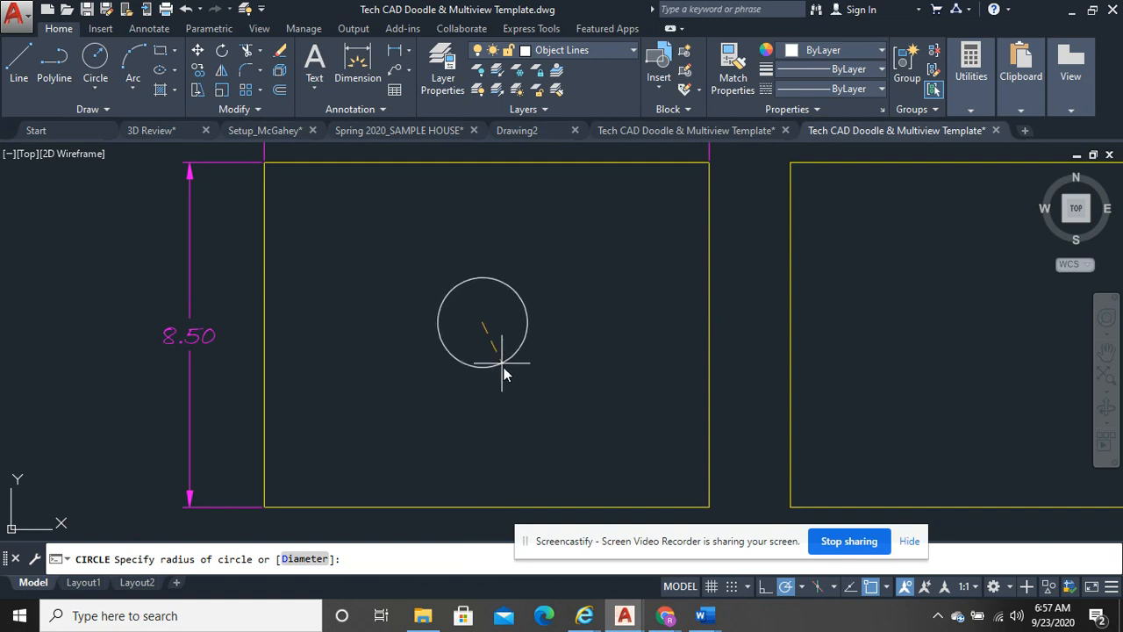
pyautogui.write('d')
pyautogui.press('Return')
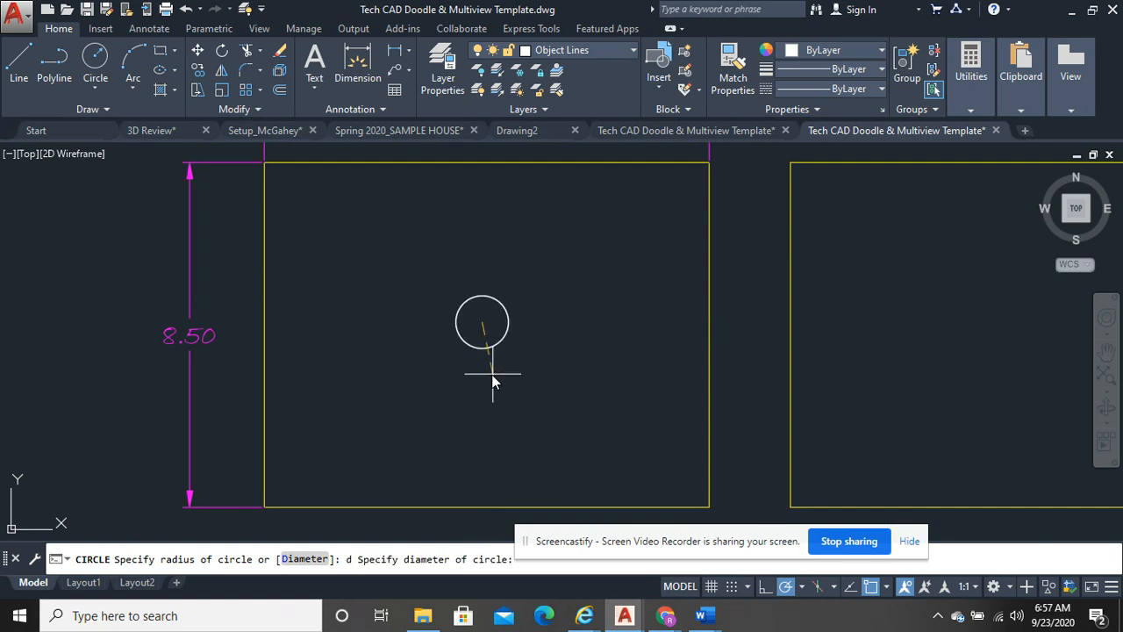
pyautogui.write('2')
pyautogui.press('Return')
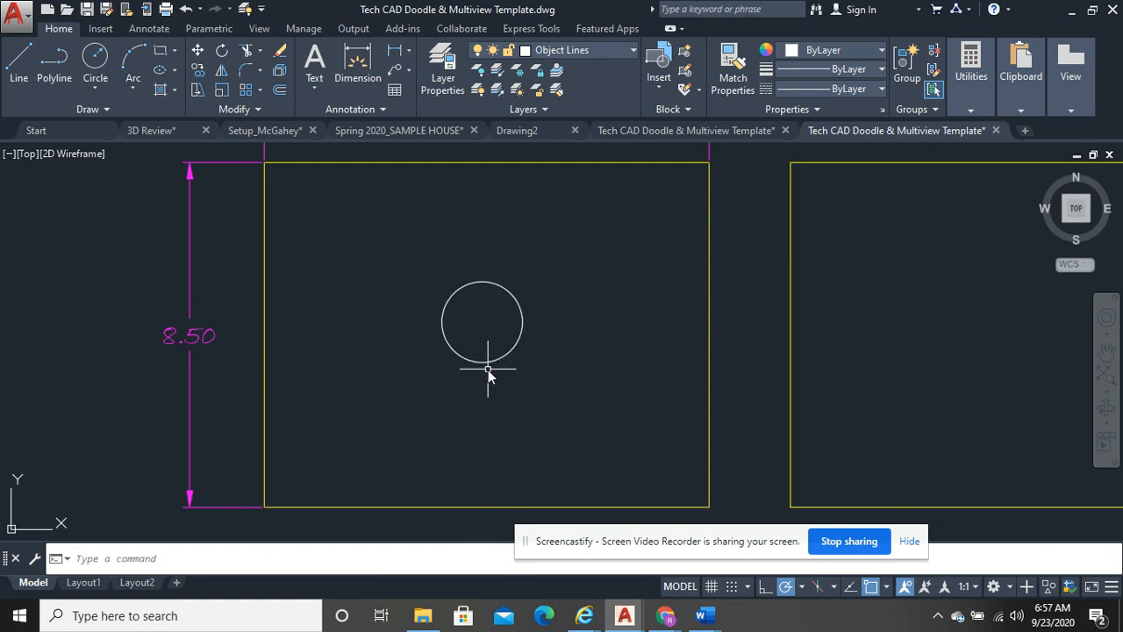
# Draw a line 3 units long straight down from the bottom quadrant of the circle
pyautogui.click(19, 63)
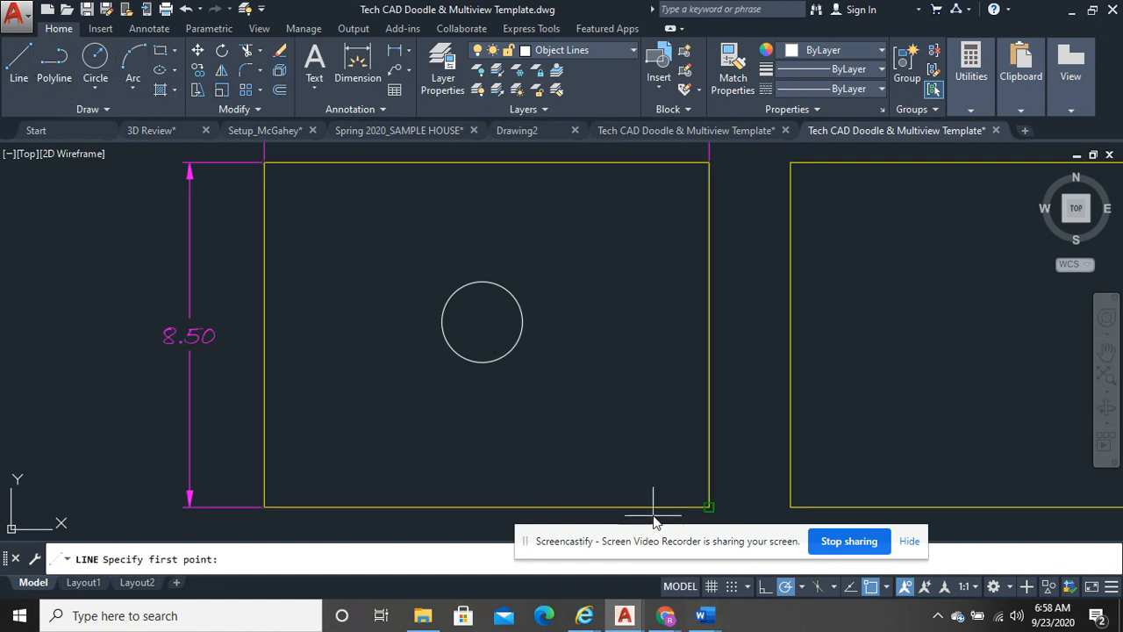
pyautogui.click(482, 364)
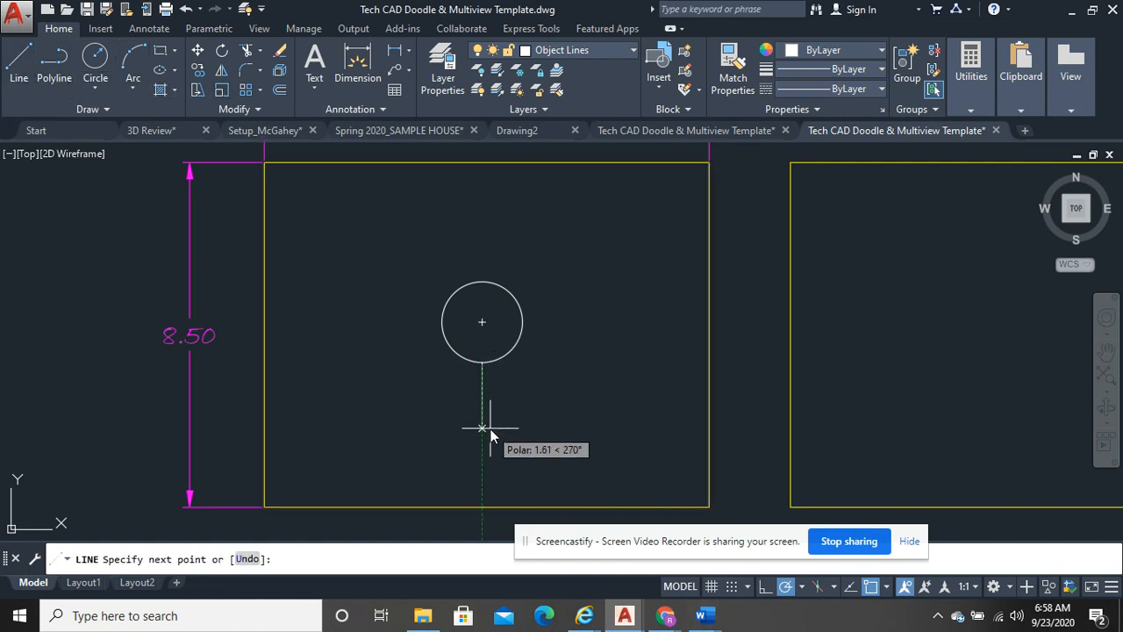
pyautogui.write('3')
pyautogui.press('Return')
pyautogui.rightClick(585, 397)
pyautogui.click(614, 399)
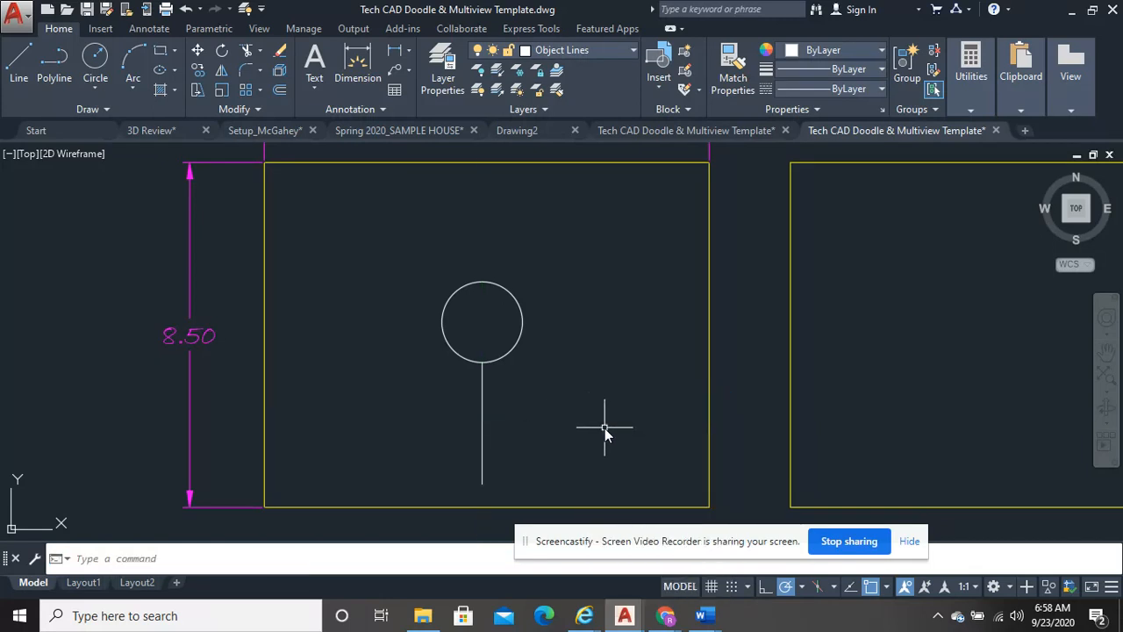
# Delete the circle and the vertical line from the first frame
pyautogui.click(605, 428)
pyautogui.click(614, 394)
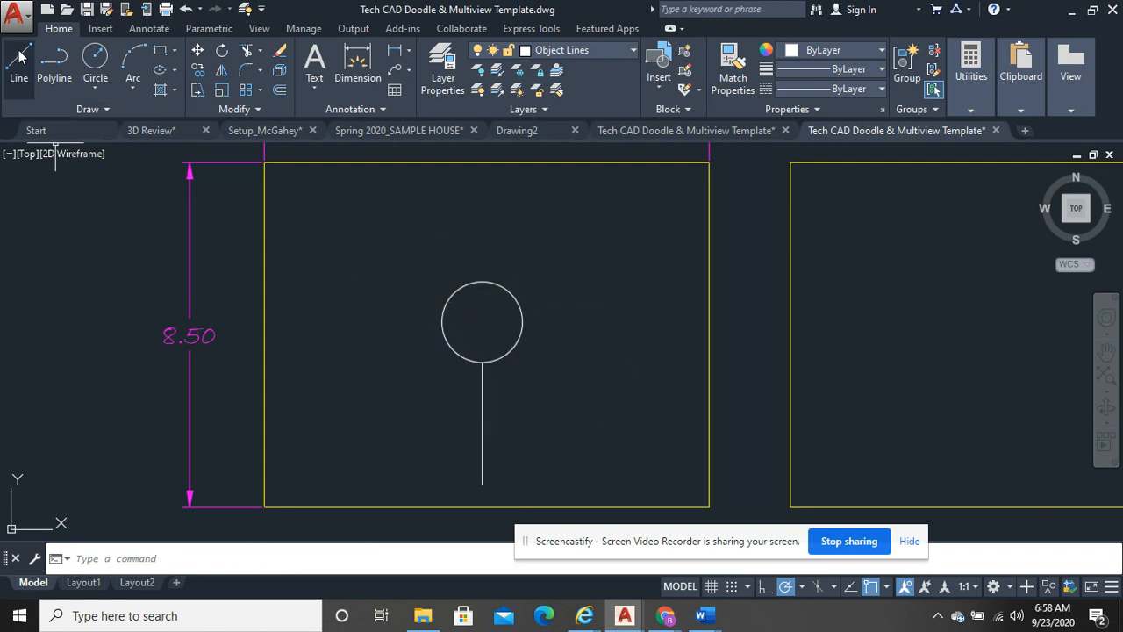
pyautogui.click(580, 411)
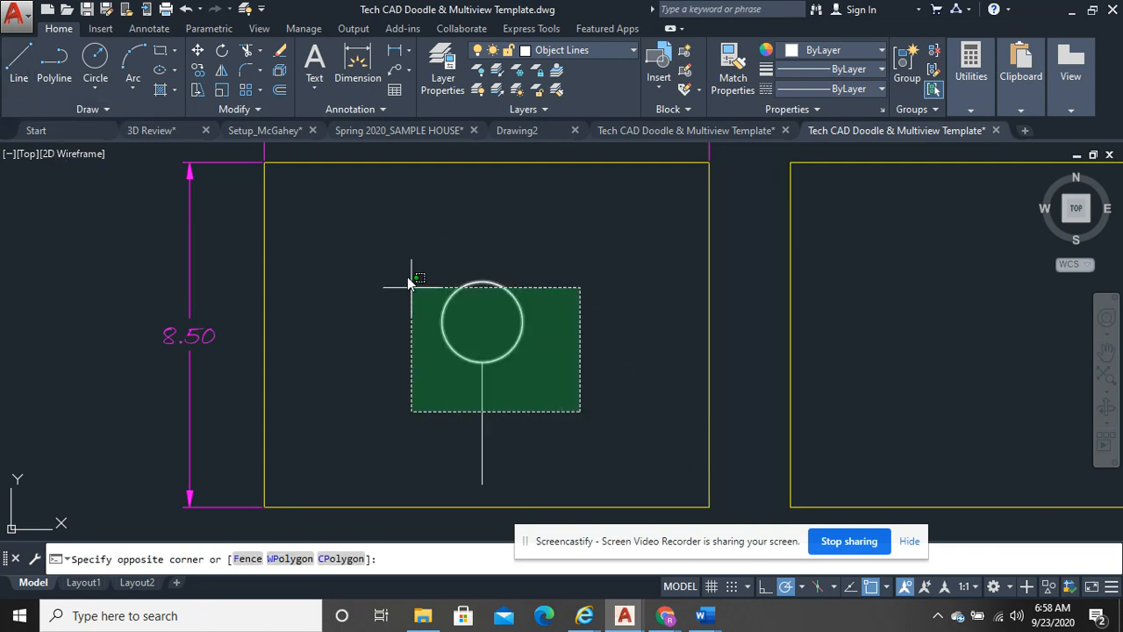
pyautogui.click(409, 250)
pyautogui.press('Delete')
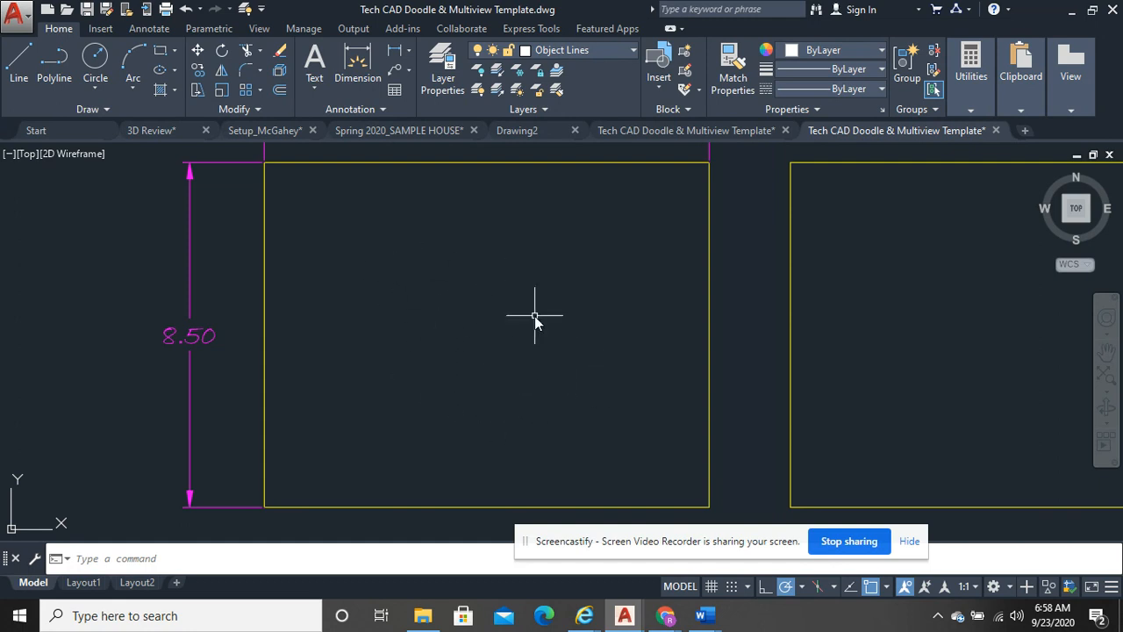
pyautogui.scroll(-5, 561, 329)
pyautogui.moveTo(562, 330); pyautogui.dragTo(289, 248, button='middle')
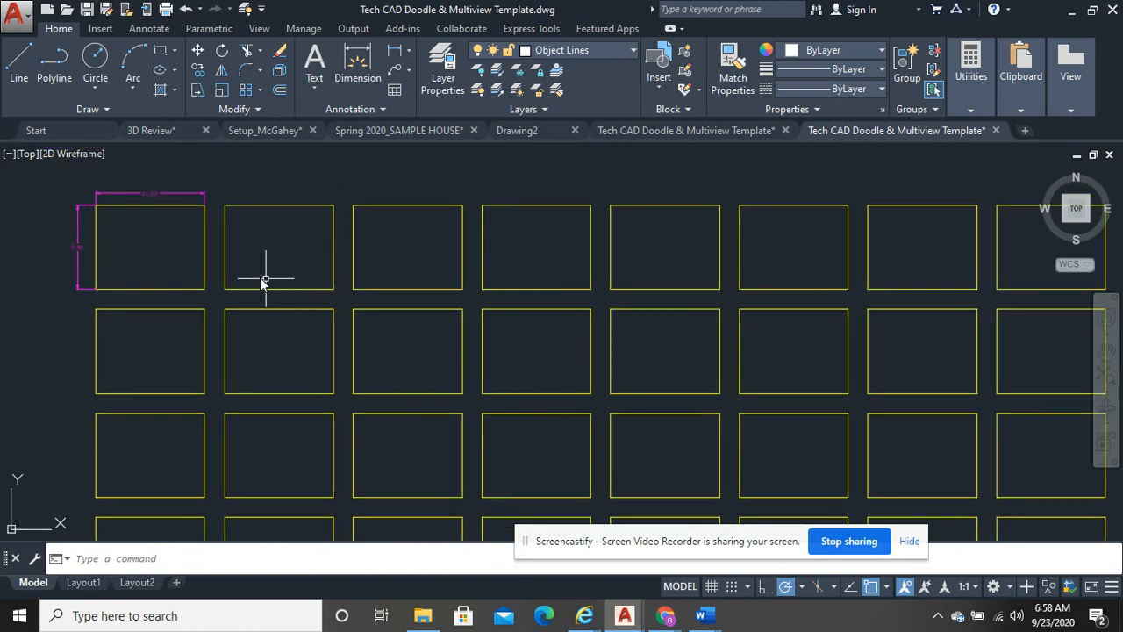
pyautogui.click(529, 231)
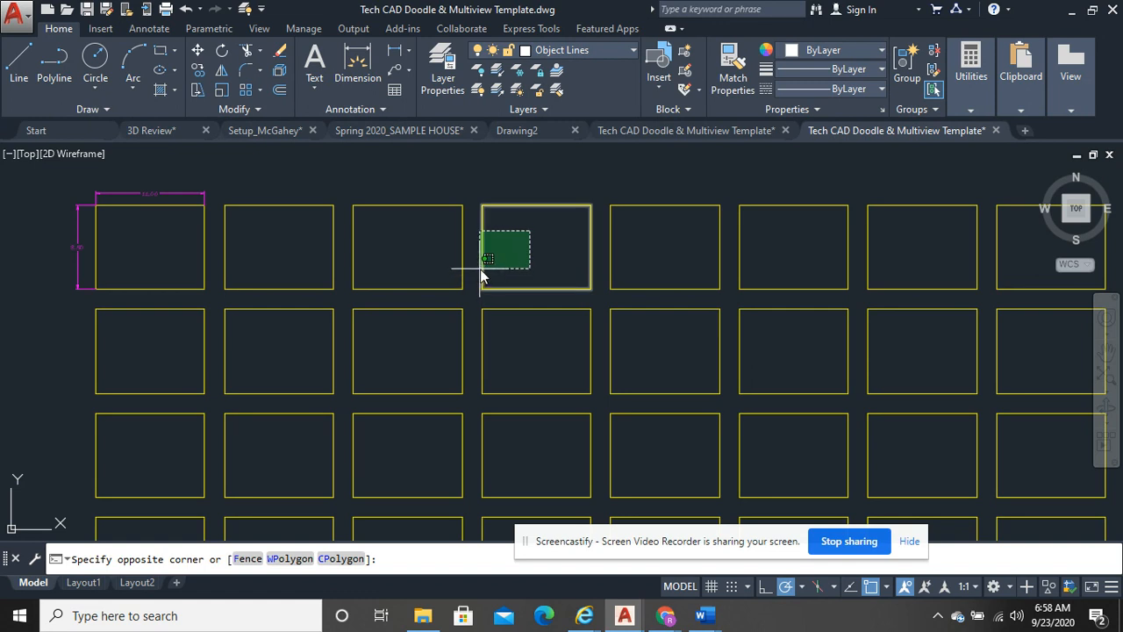
pyautogui.click(585, 253)
pyautogui.moveTo(42, 195)
pyautogui.mouseDown()
pyautogui.moveTo(33, 215)
pyautogui.moveTo(170, 231)
pyautogui.moveTo(151, 241)
pyautogui.mouseUp()
pyautogui.moveTo(275, 275)
pyautogui.mouseDown()
pyautogui.moveTo(258, 243)
pyautogui.moveTo(269, 258)
pyautogui.mouseUp()
pyautogui.click(136, 266)
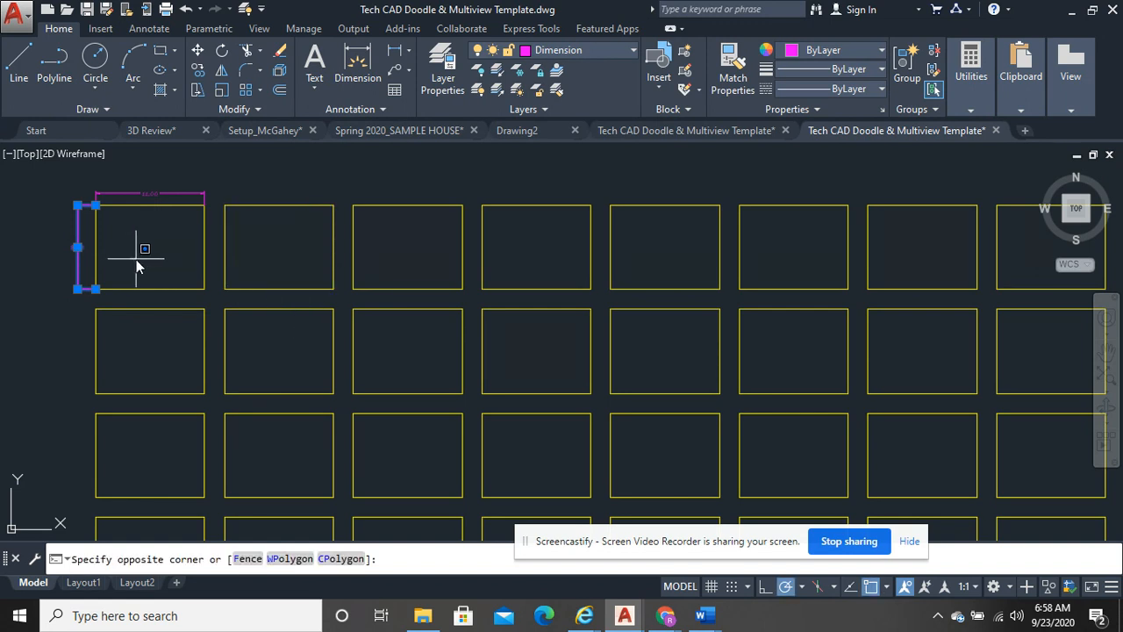
pyautogui.click(257, 262)
pyautogui.moveTo(274, 228); pyautogui.dragTo(277, 256)
pyautogui.click(422, 263)
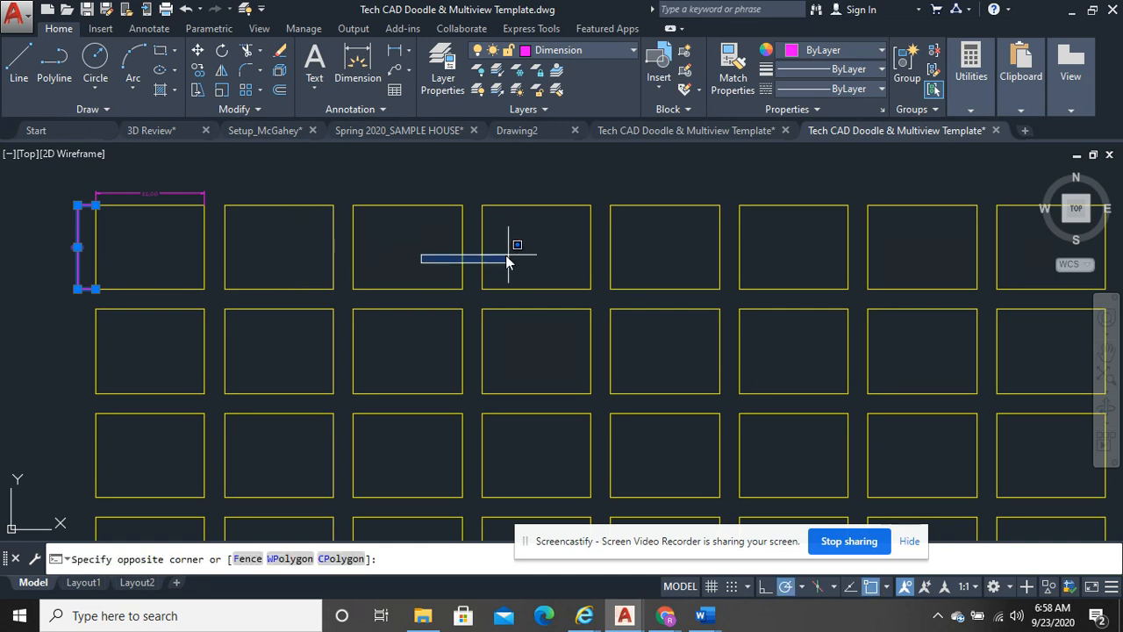
pyautogui.click(430, 255)
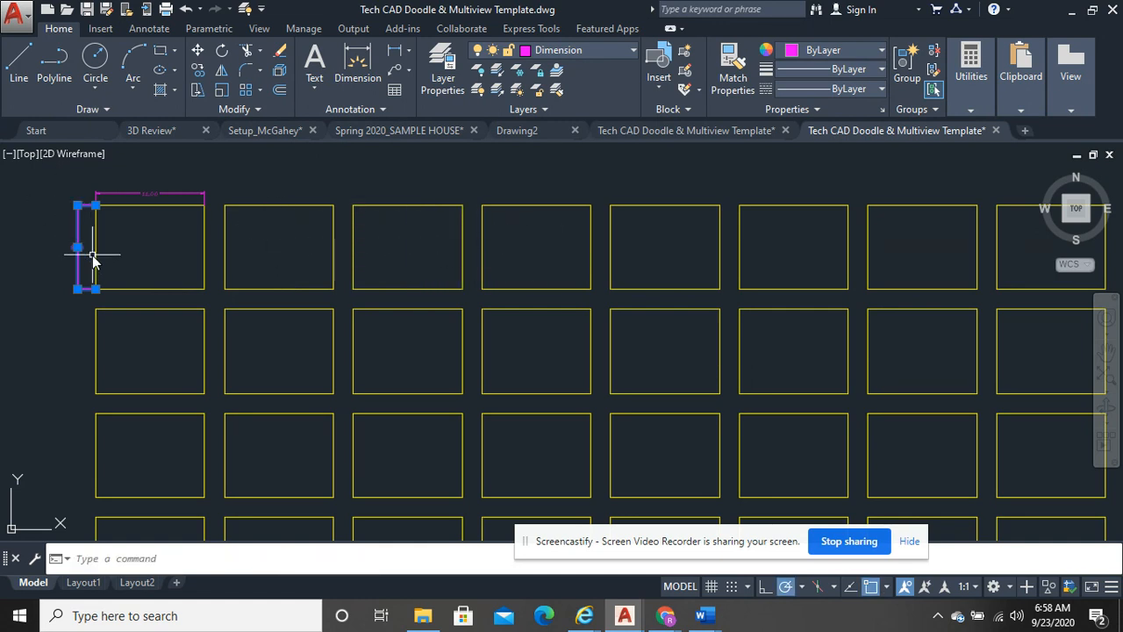
pyautogui.press('Escape')
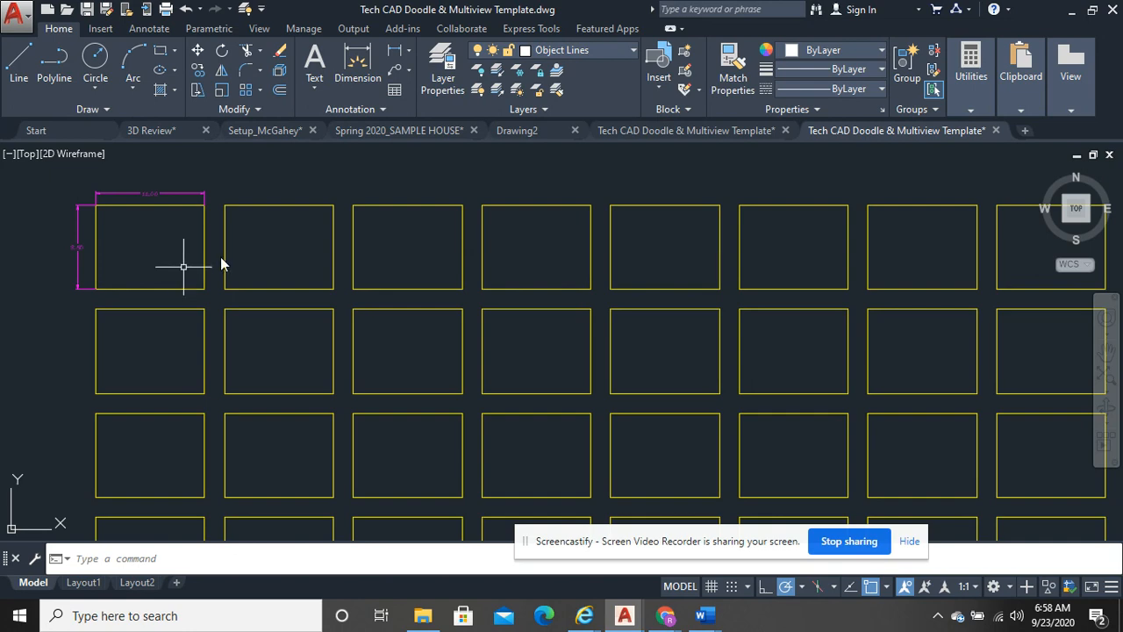
# Look over the frame grid, return to the dimensioned first frame and examine the Ellipse tool variants
pyautogui.scroll(-6, 819, 279)
pyautogui.moveTo(796, 358); pyautogui.dragTo(664, 353, button='middle')
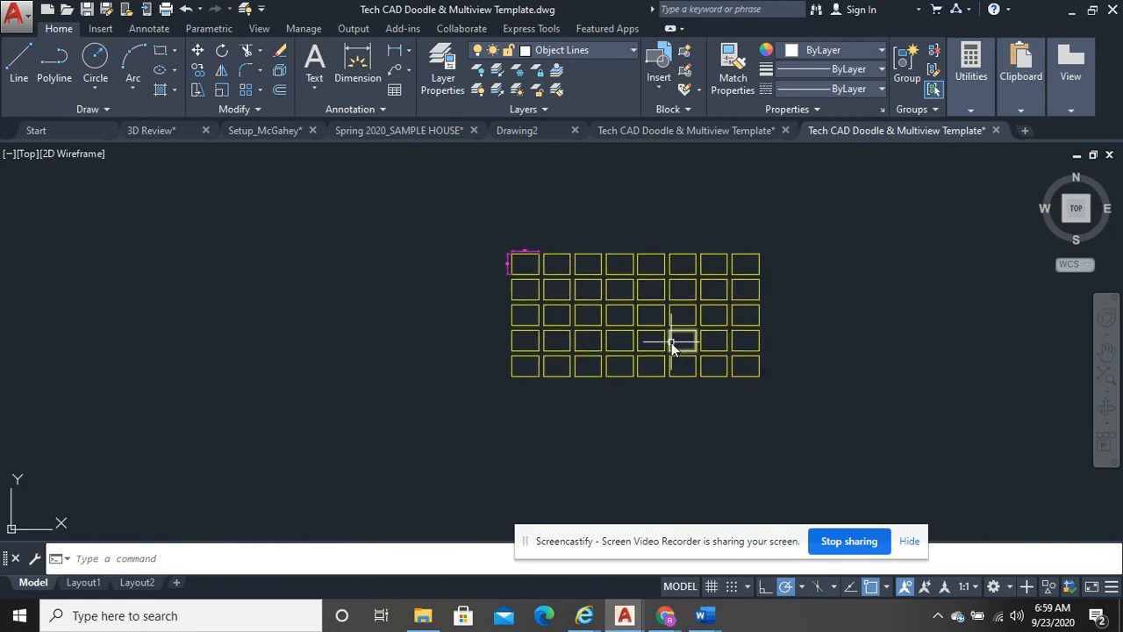
pyautogui.scroll(4, 671, 342)
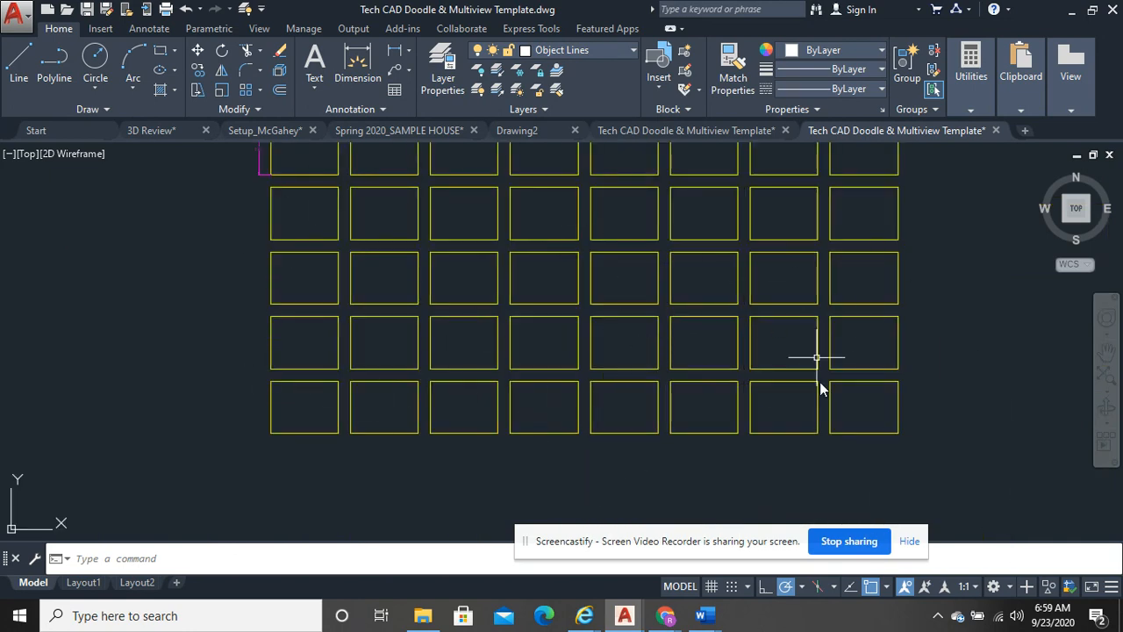
pyautogui.moveTo(392, 224); pyautogui.dragTo(493, 383, button='middle')
pyautogui.scroll(6, 482, 279)
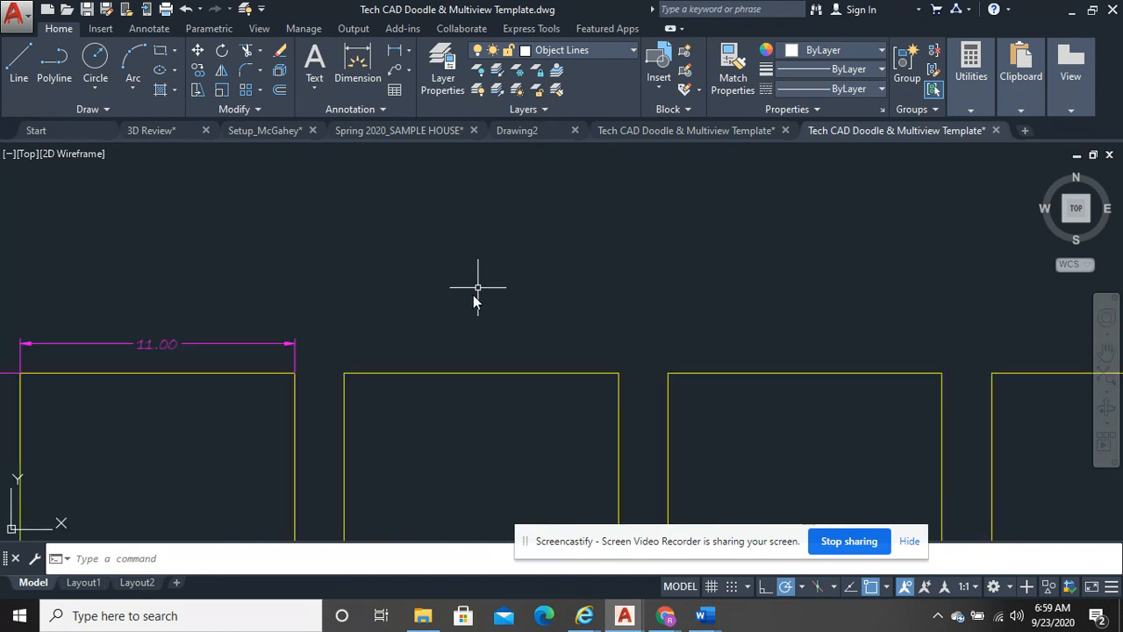
pyautogui.moveTo(258, 359); pyautogui.dragTo(541, 224, button='middle')
pyautogui.scroll(2, 479, 268)
pyautogui.moveTo(469, 281)
pyautogui.mouseDown(button='middle')
pyautogui.moveTo(457, 280)
pyautogui.moveTo(491, 238)
pyautogui.mouseUp(button='middle')
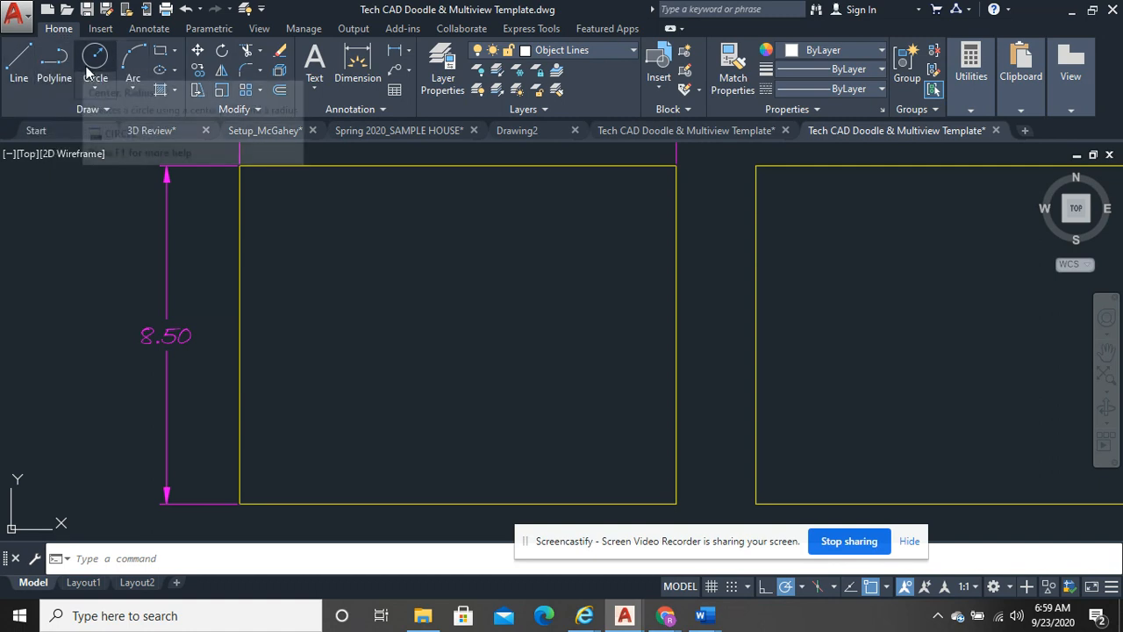
pyautogui.click(175, 51)
pyautogui.click(176, 51)
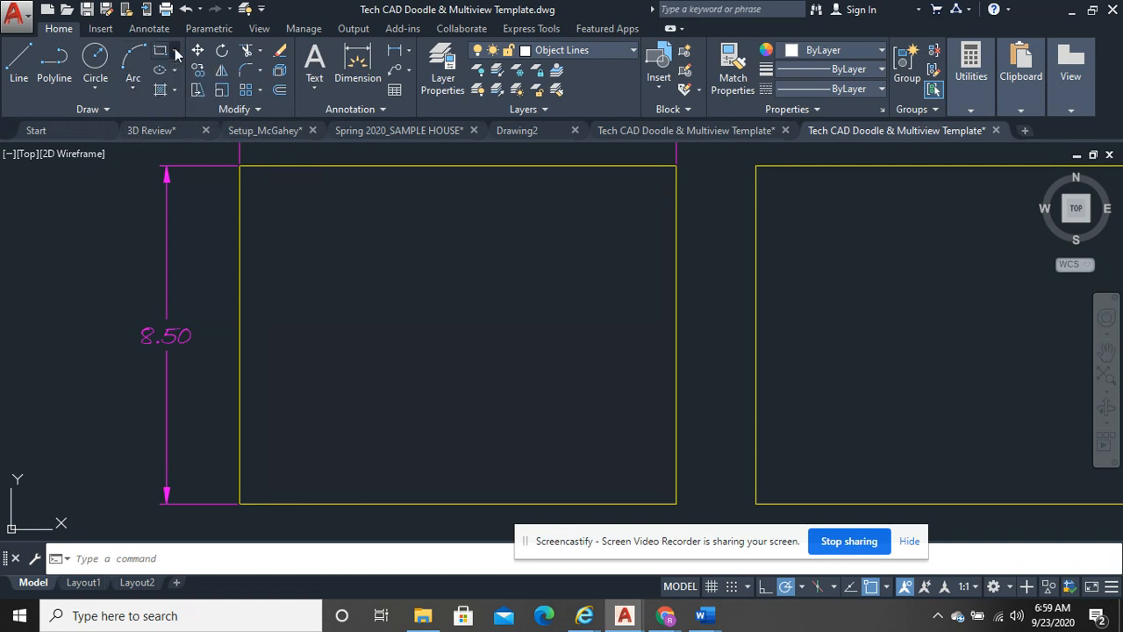
pyautogui.click(174, 70)
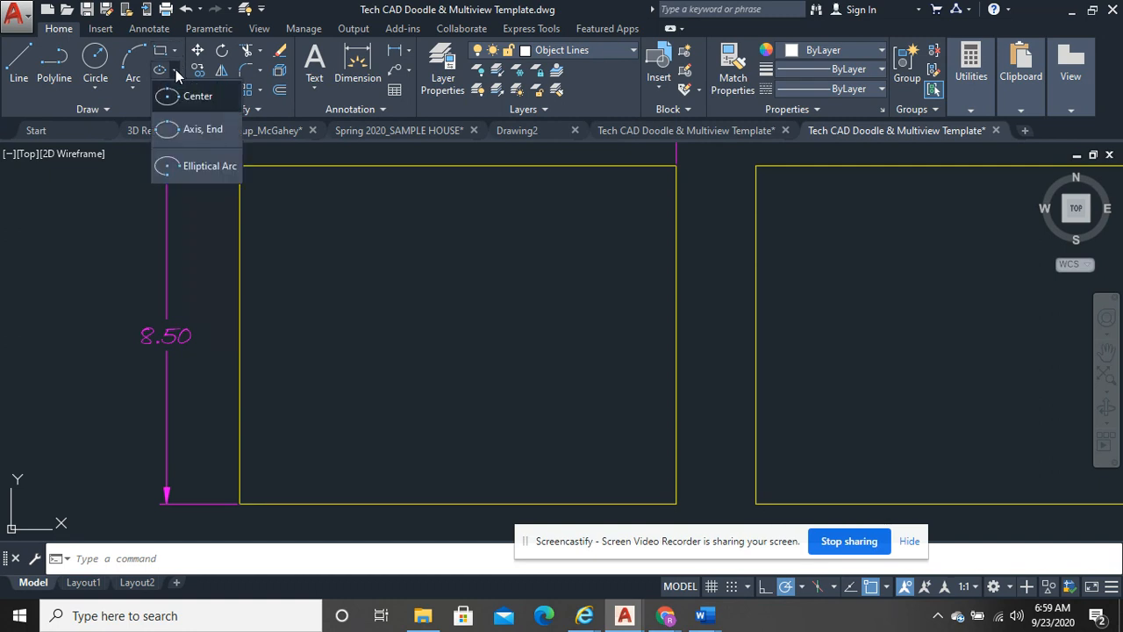
pyautogui.click(176, 69)
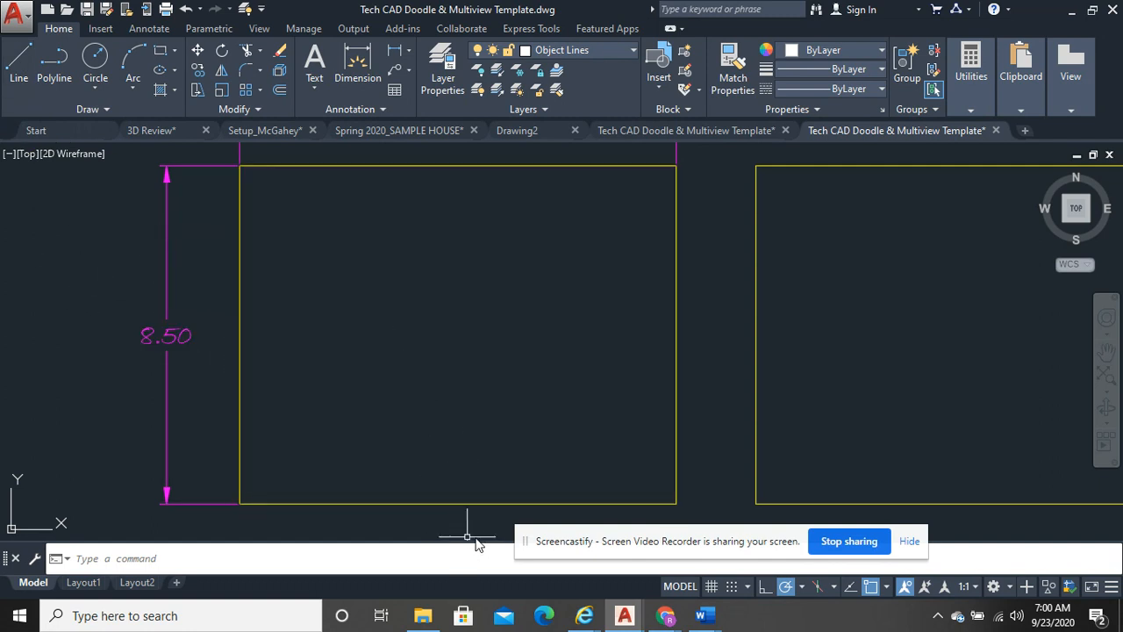
pyautogui.moveTo(654, 545); pyautogui.dragTo(723, 510)
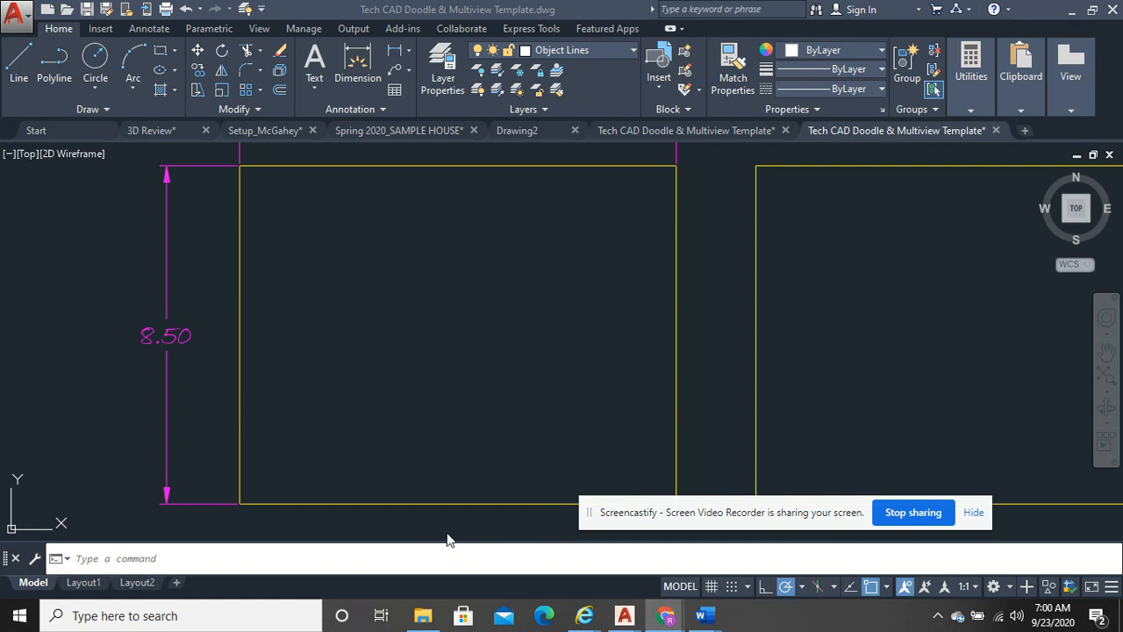
pyautogui.click(394, 565)
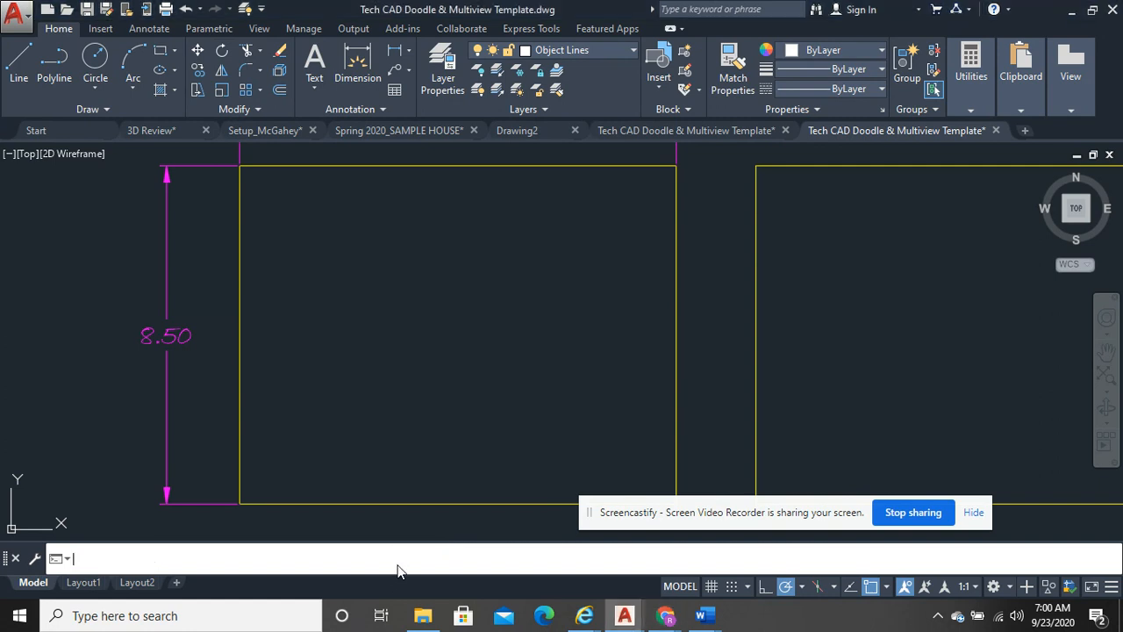
pyautogui.write('LIN')
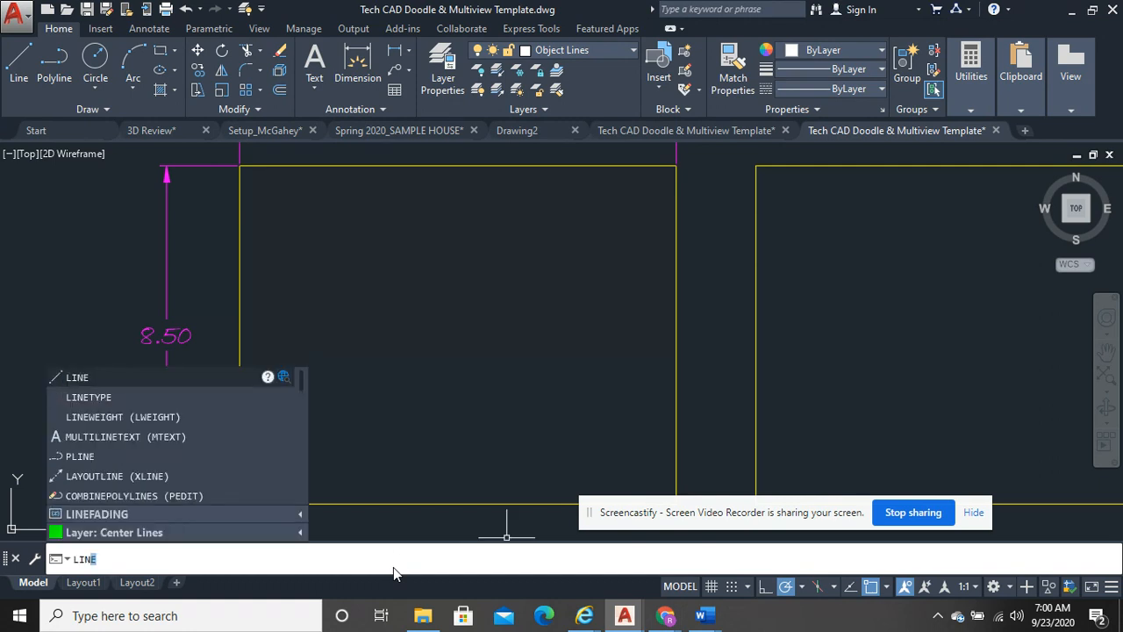
pyautogui.write('E')
pyautogui.press('Return')
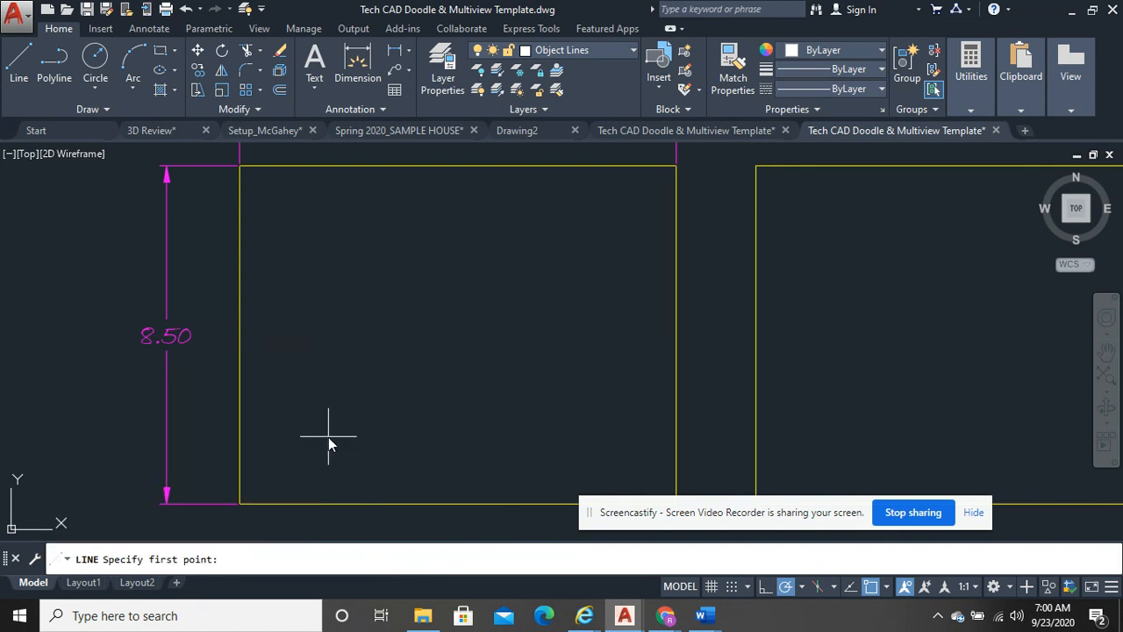
pyautogui.press('Escape')
pyautogui.write('J')
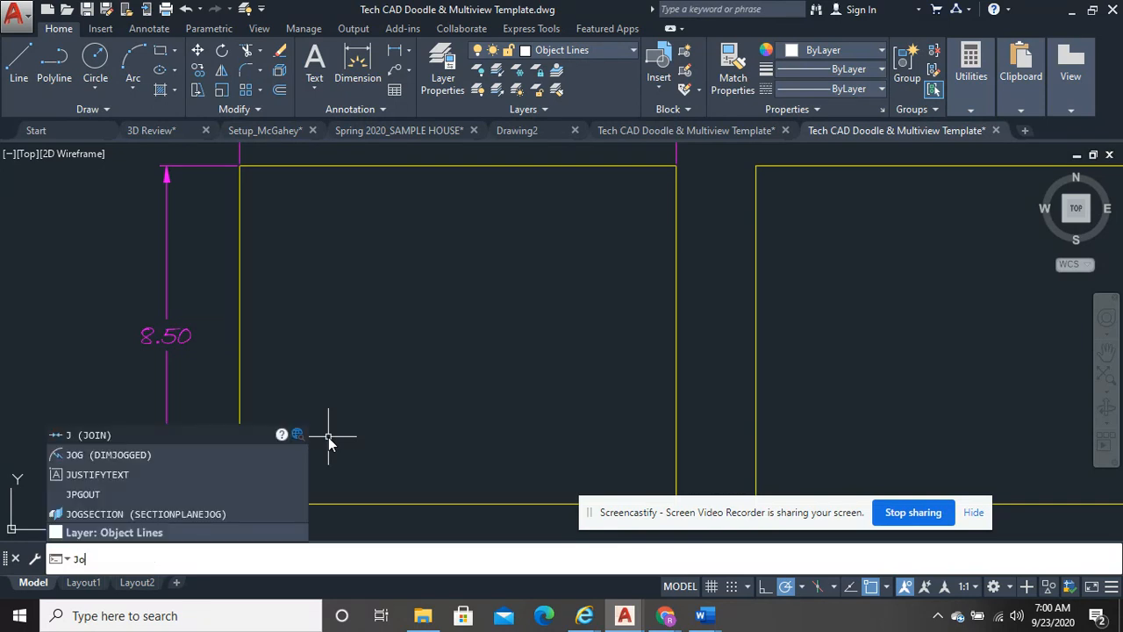
pyautogui.write('OIN')
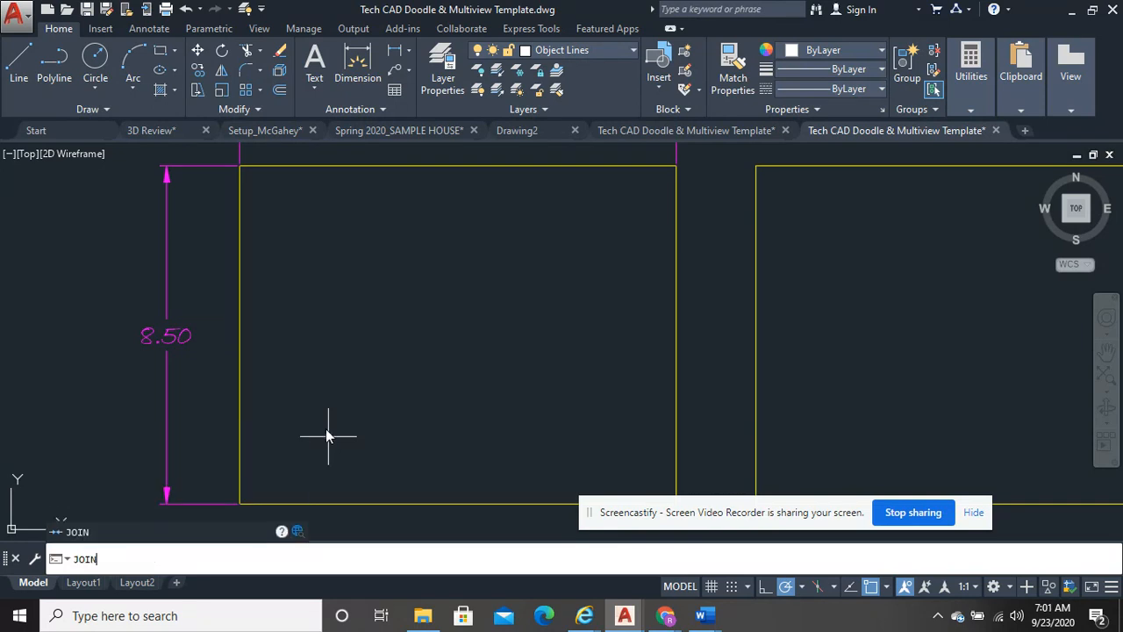
pyautogui.press('Return')
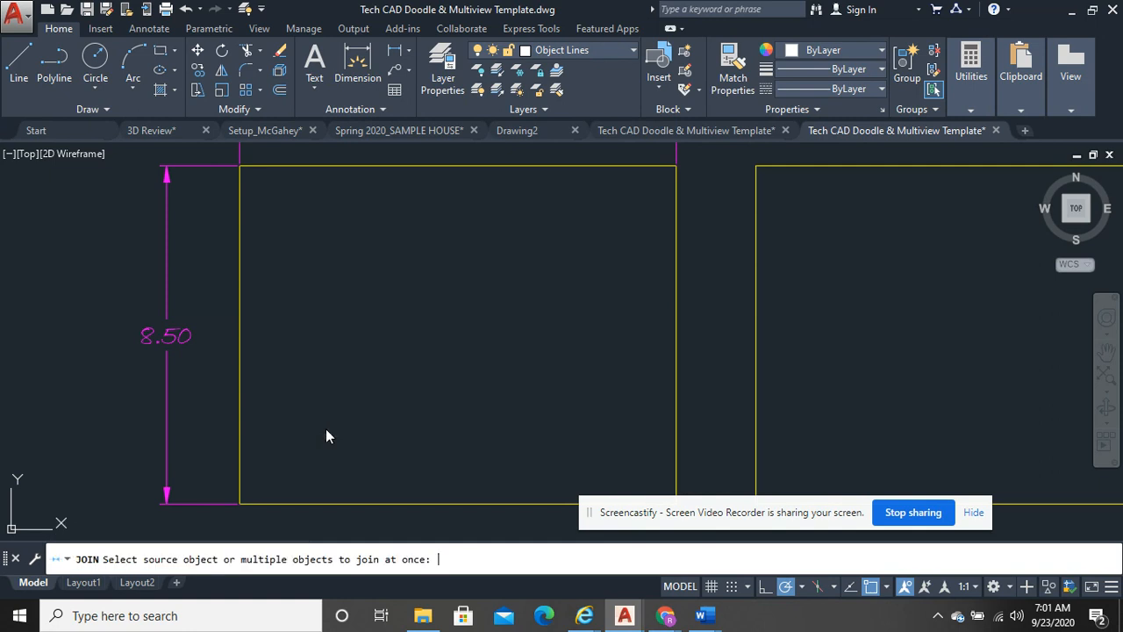
pyautogui.press('Escape')
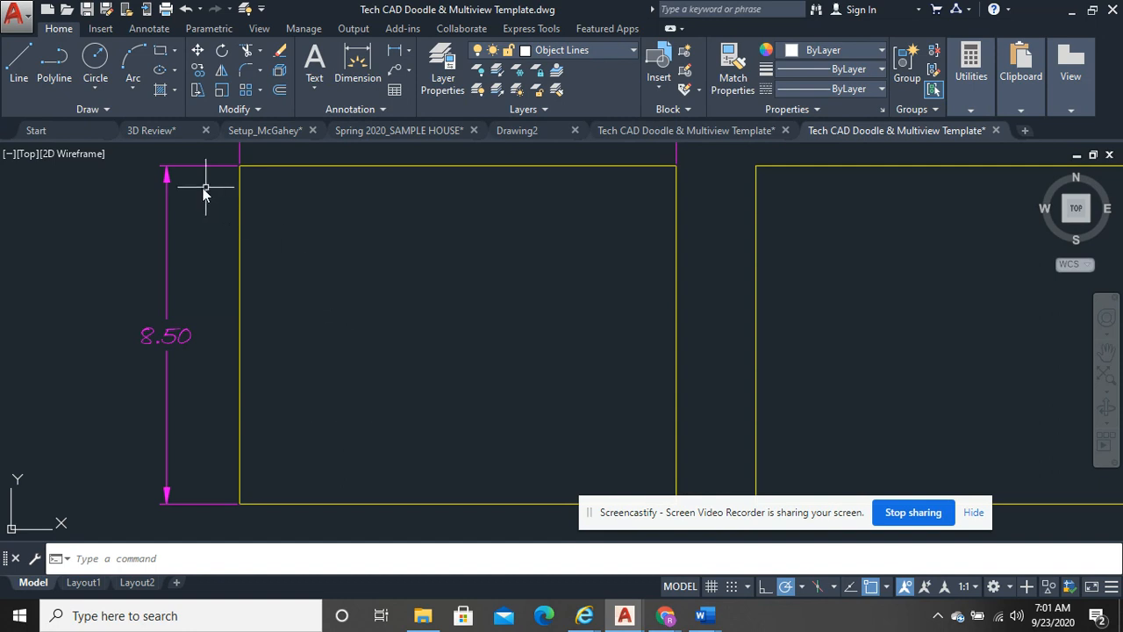
pyautogui.write('L')
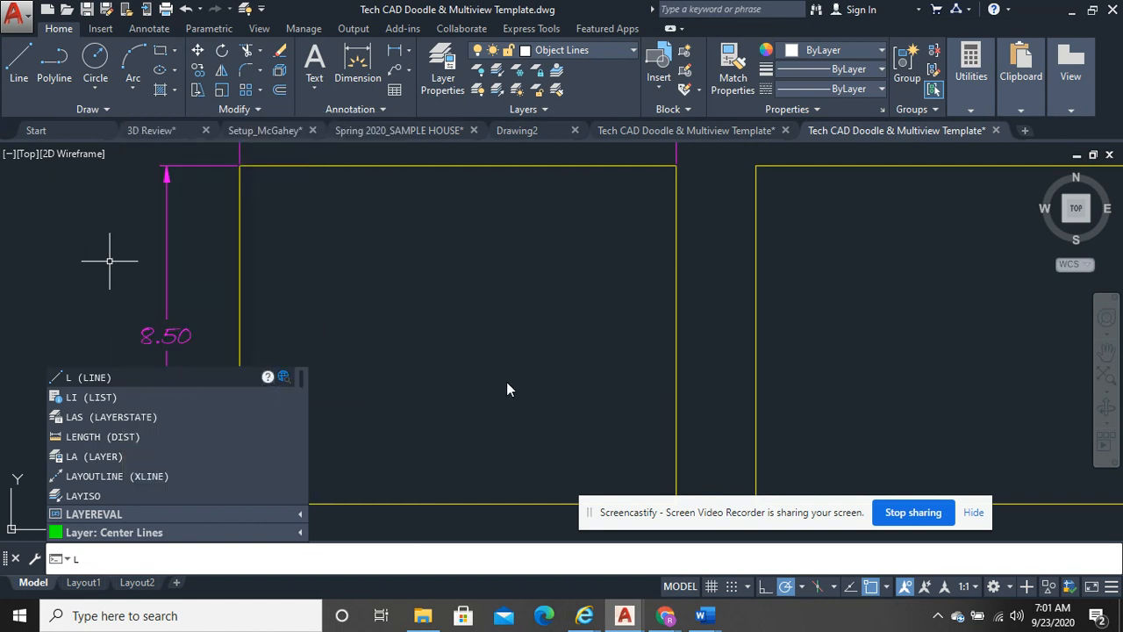
pyautogui.press('Escape')
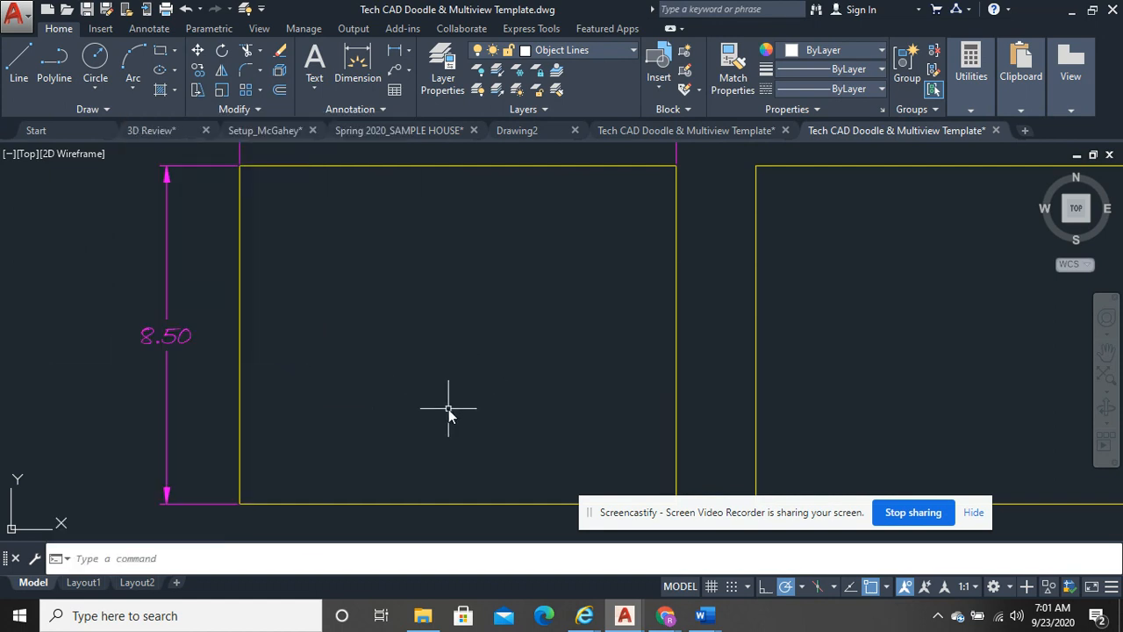
pyautogui.write('L')
pyautogui.press('Return')
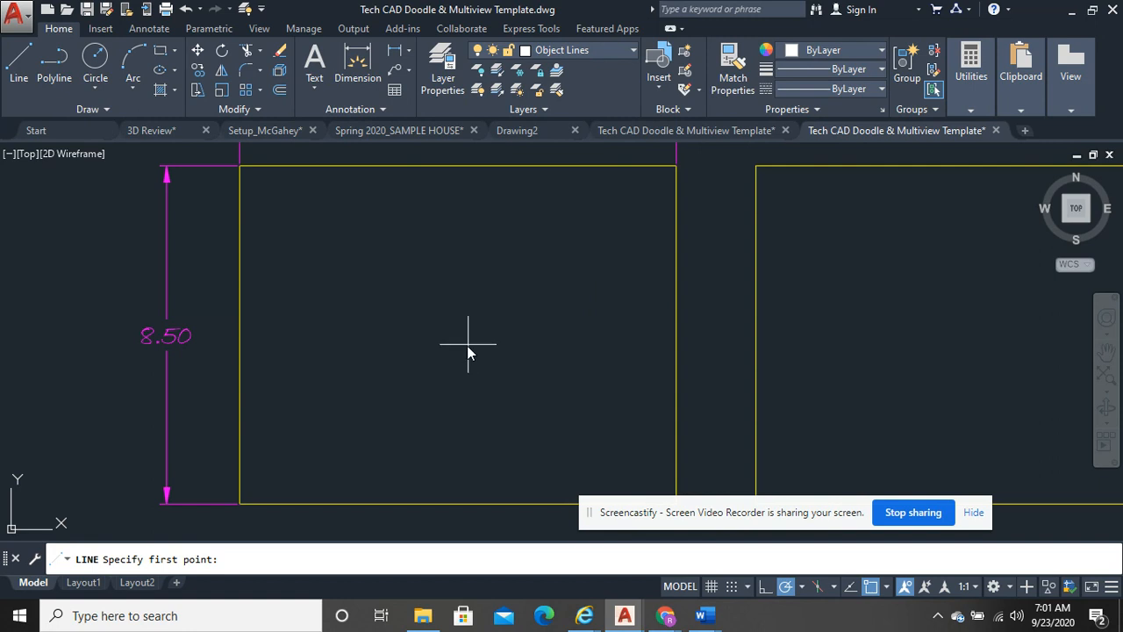
pyautogui.press('Escape')
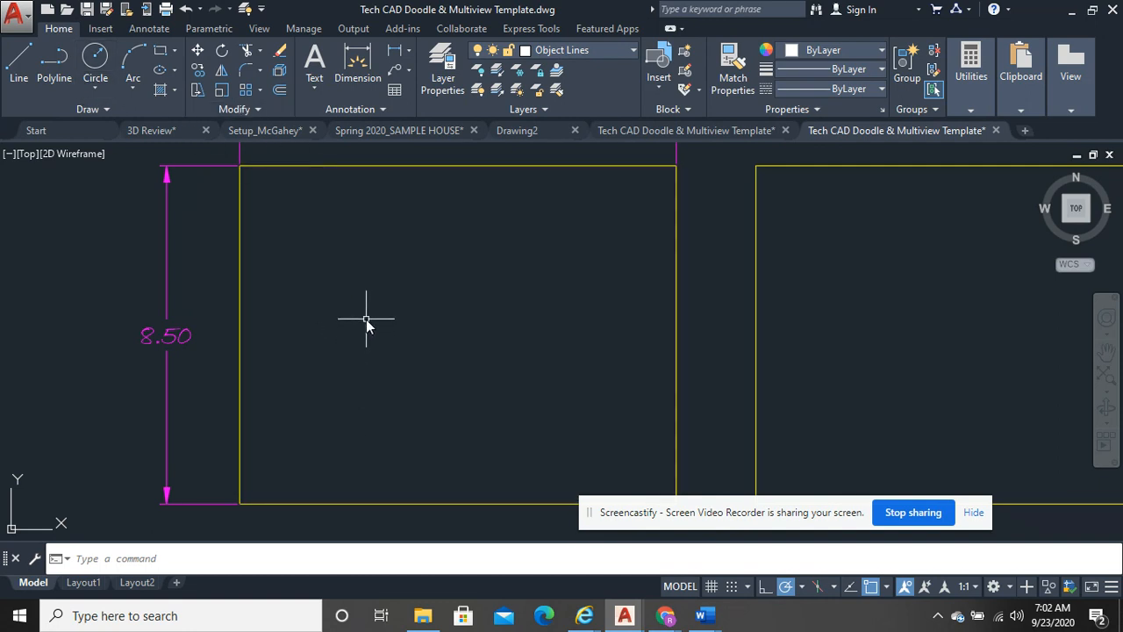
pyautogui.rightClick(360, 275)
pyautogui.click(344, 279)
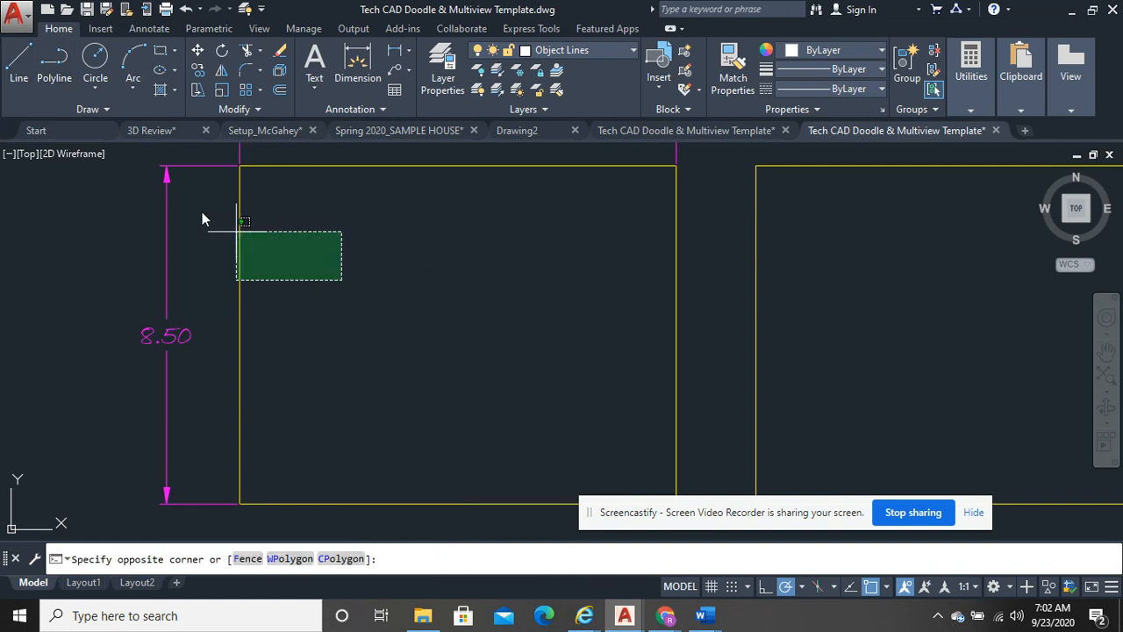
pyautogui.click(245, 282)
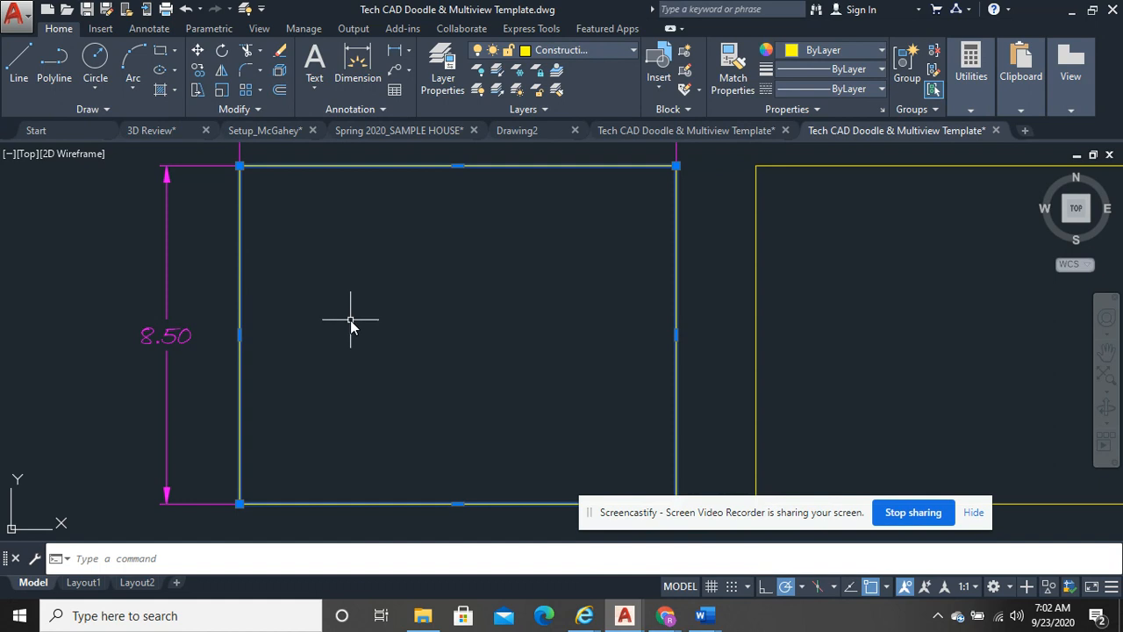
pyautogui.press('Escape')
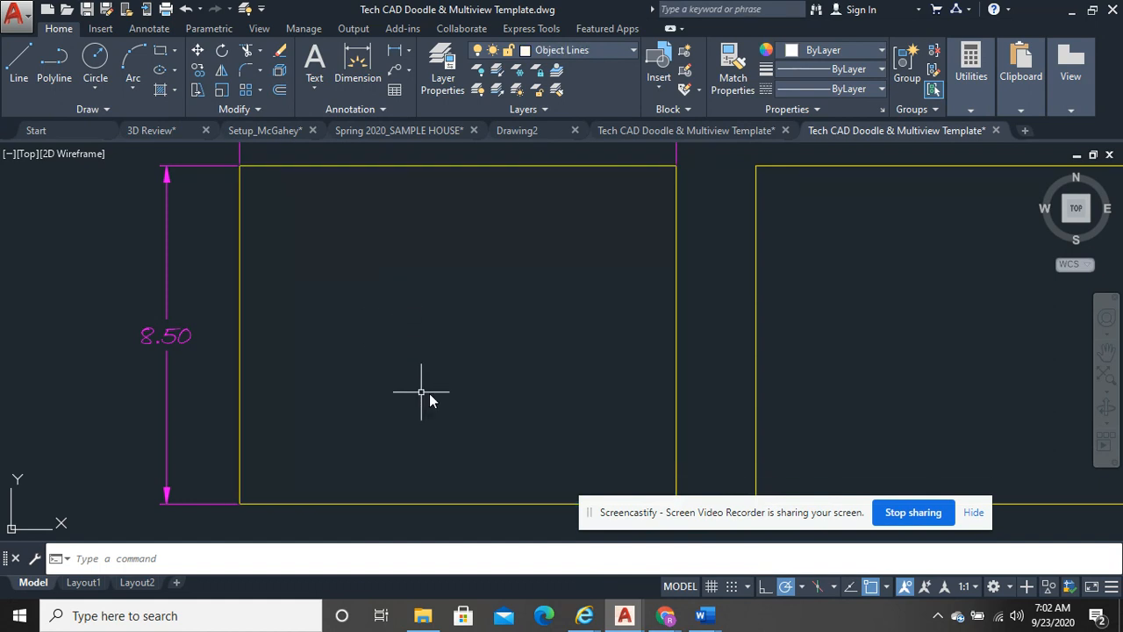
# Draw a horizontal line across the first frame from the midpoint of its left edge to the midpoint of its right edge
pyautogui.click(15, 76)
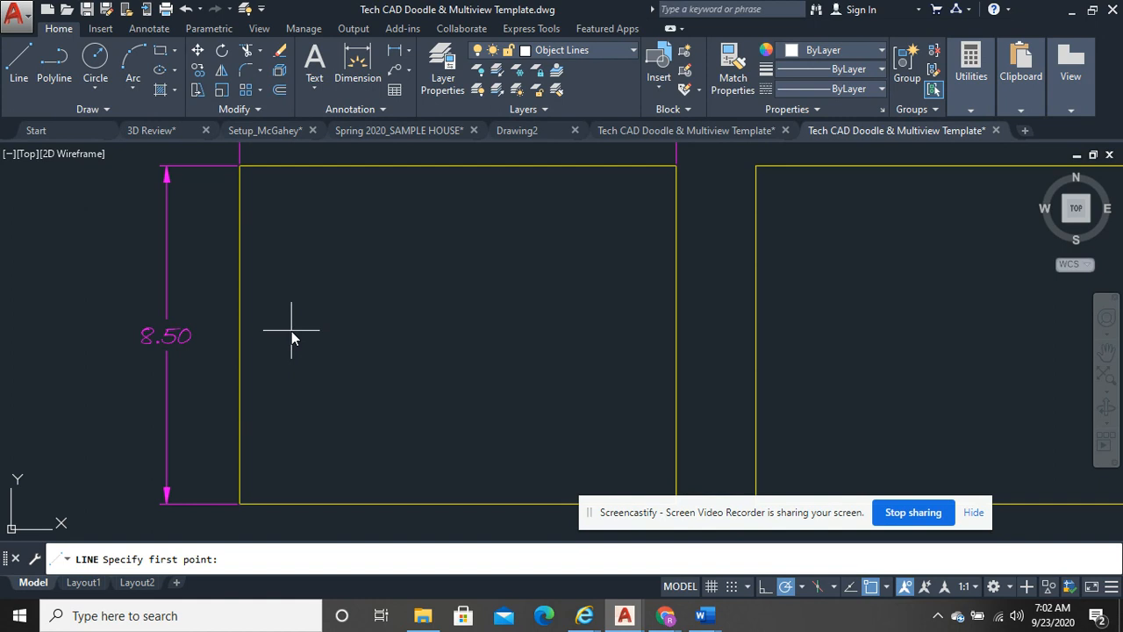
pyautogui.click(239, 334)
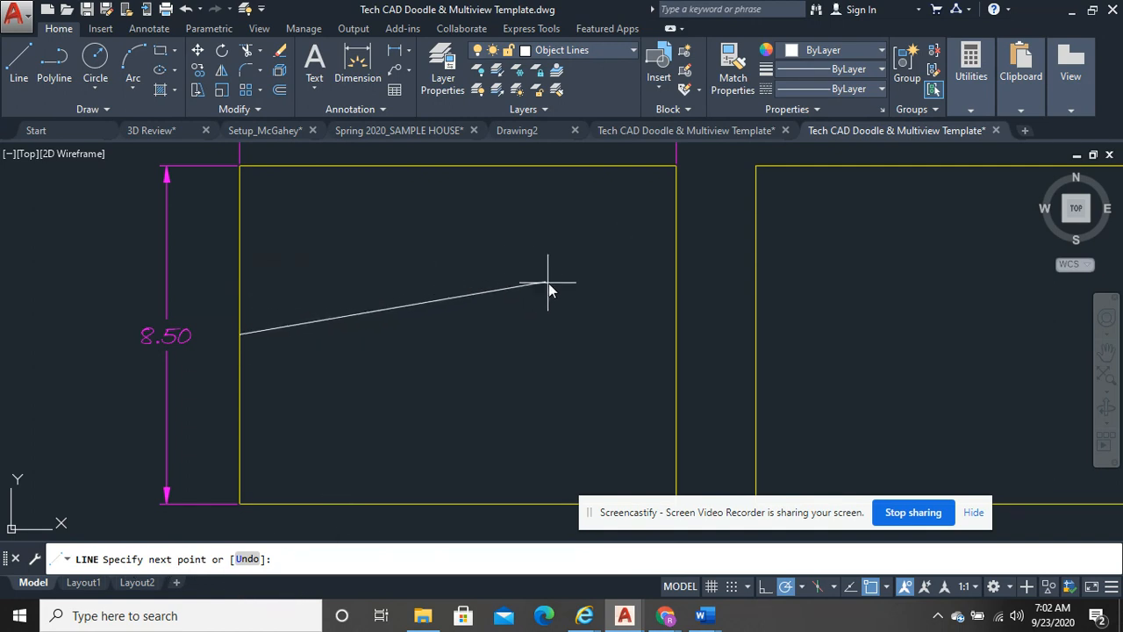
pyautogui.click(676, 336)
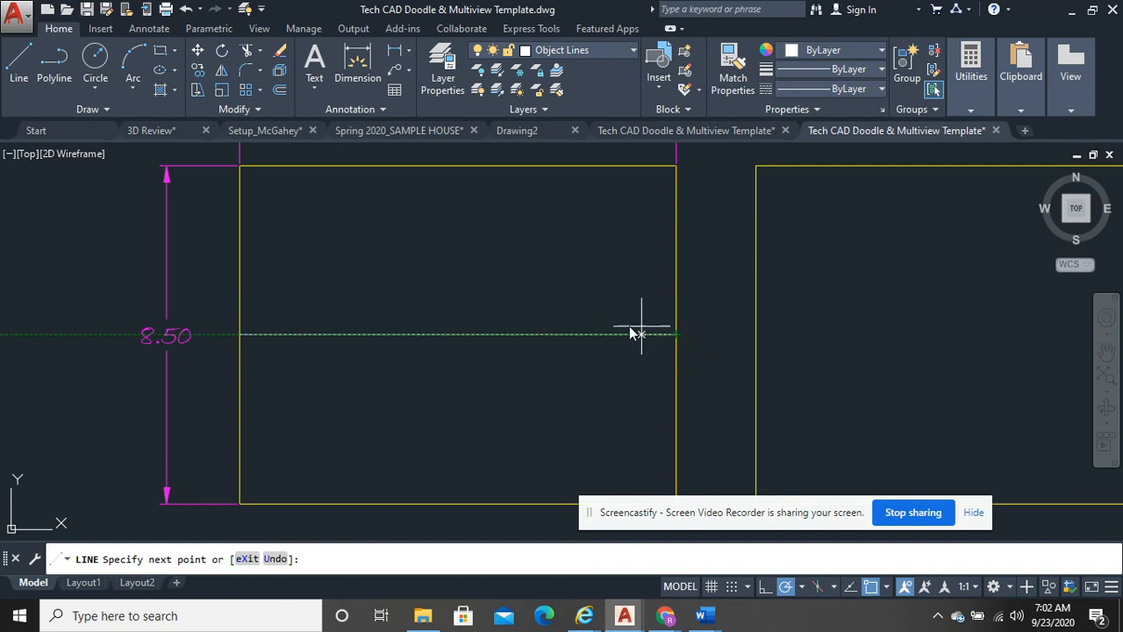
pyautogui.rightClick(606, 272)
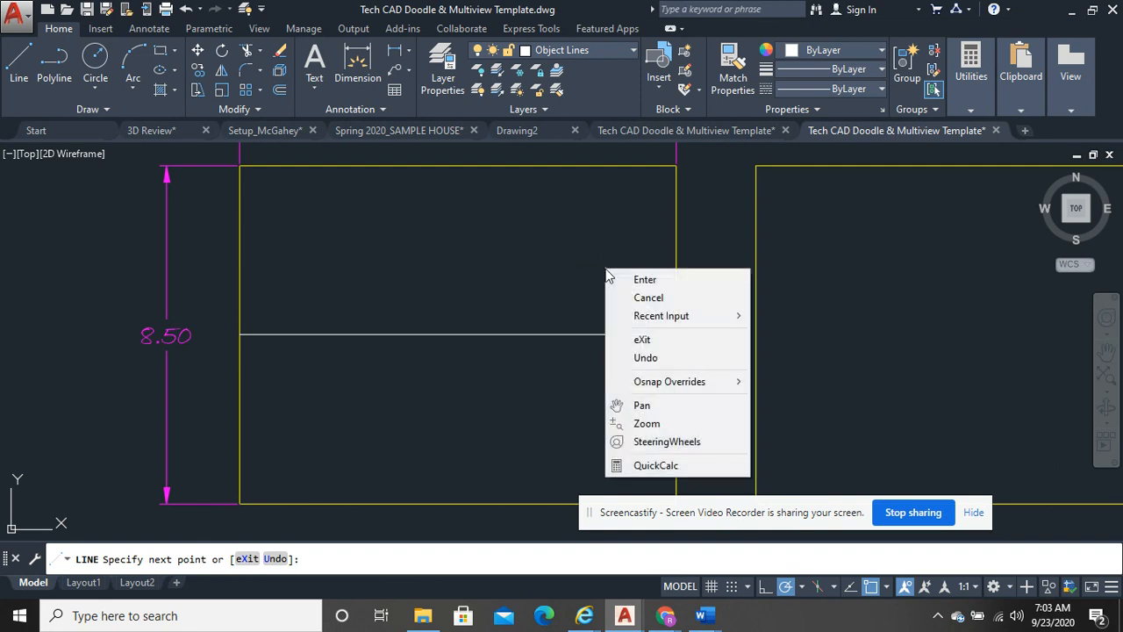
pyautogui.click(634, 279)
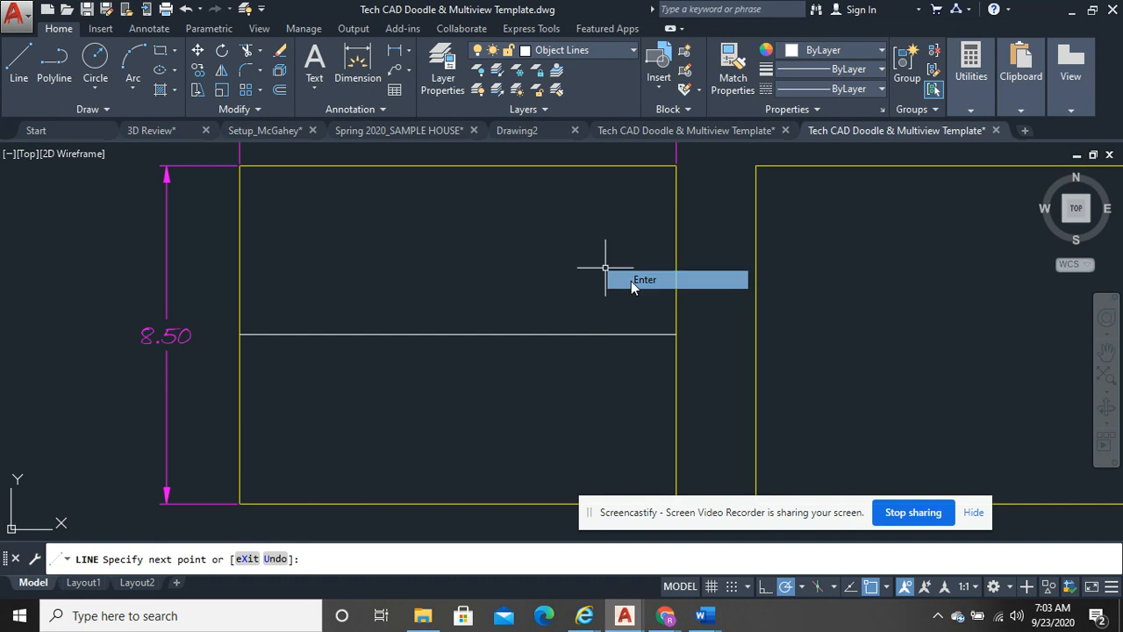
# Draw a vertical line through the first frame from the midpoint of its bottom edge to the midpoint of its top edge
pyautogui.click(18, 57)
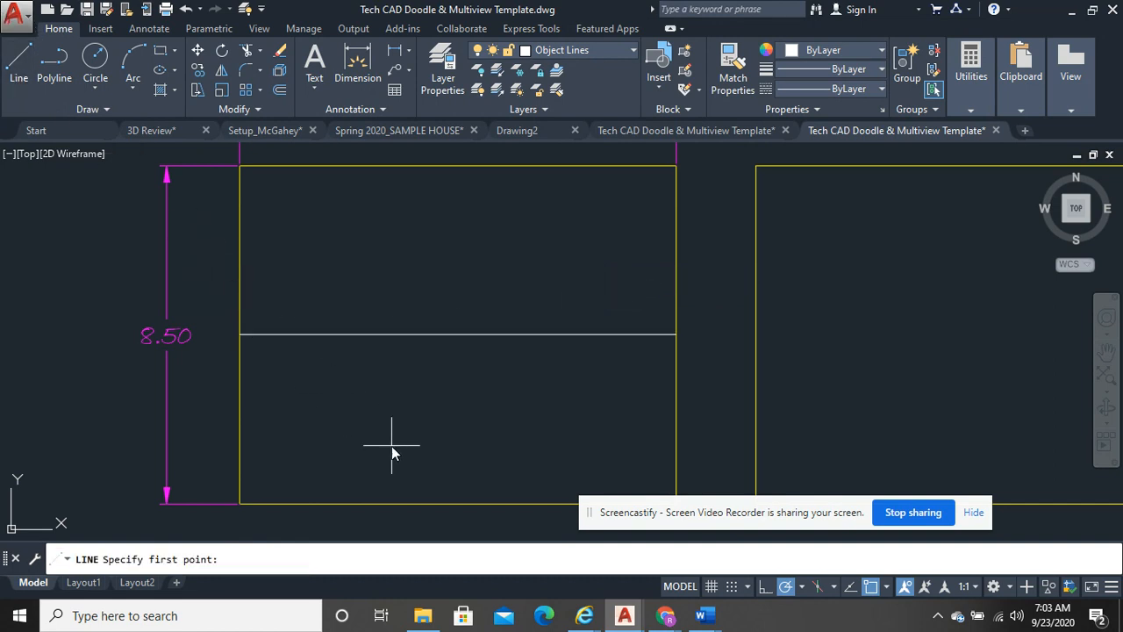
pyautogui.click(458, 503)
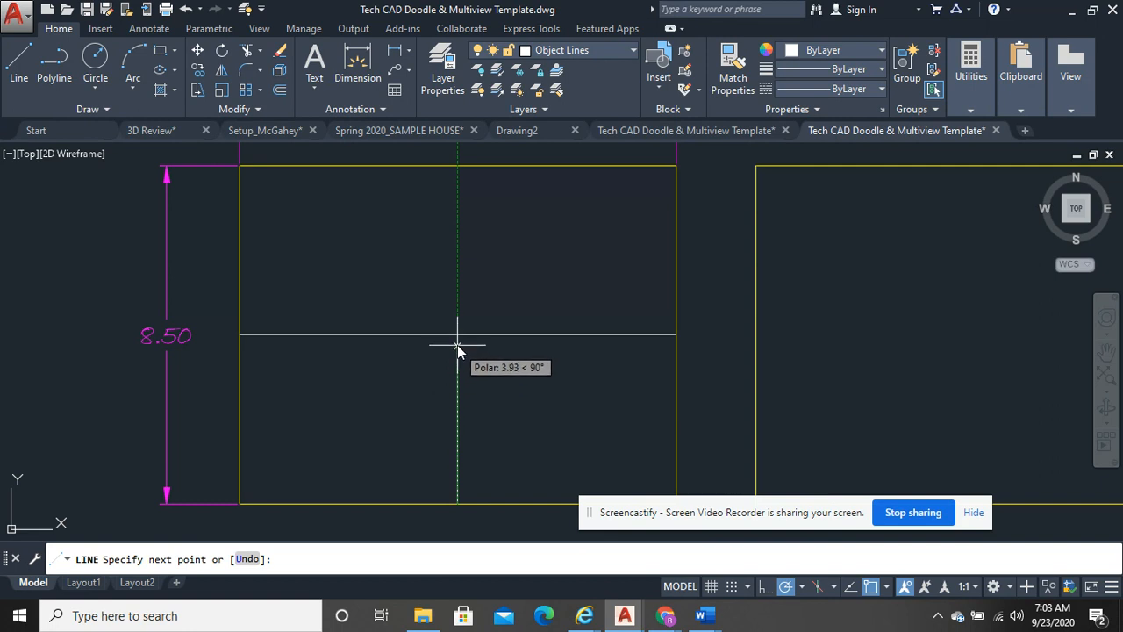
pyautogui.click(457, 166)
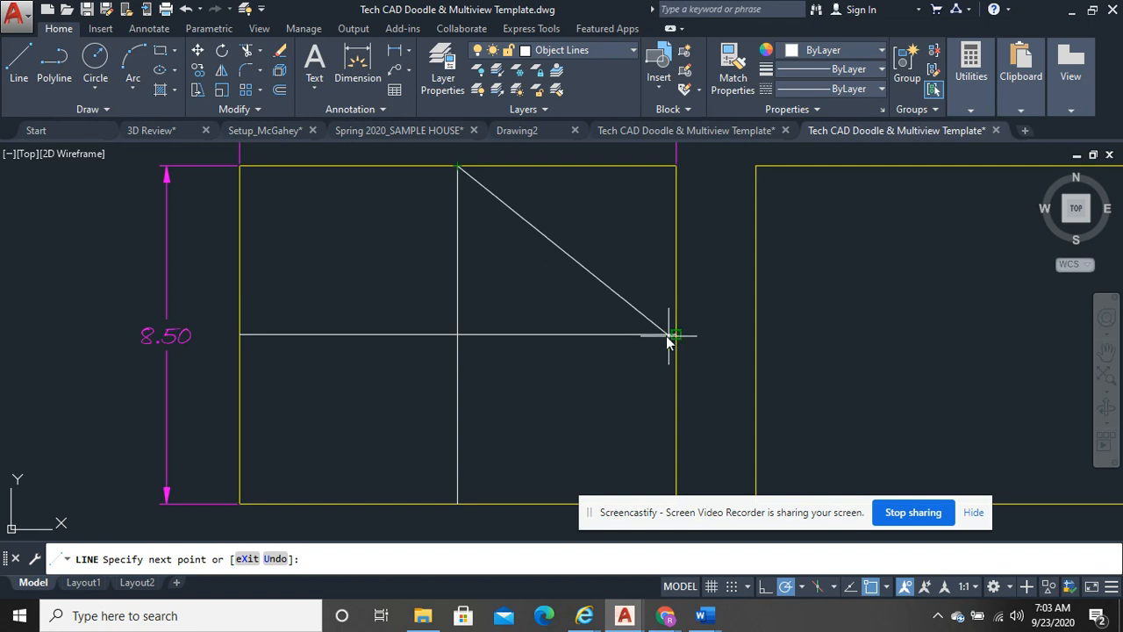
pyautogui.rightClick(604, 277)
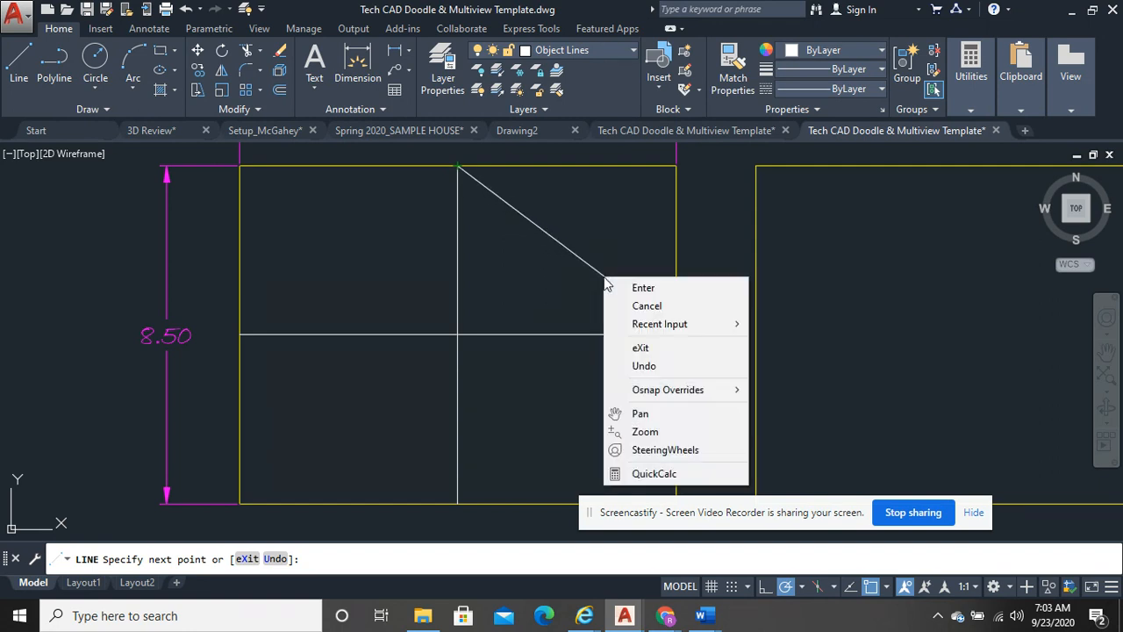
pyautogui.click(621, 289)
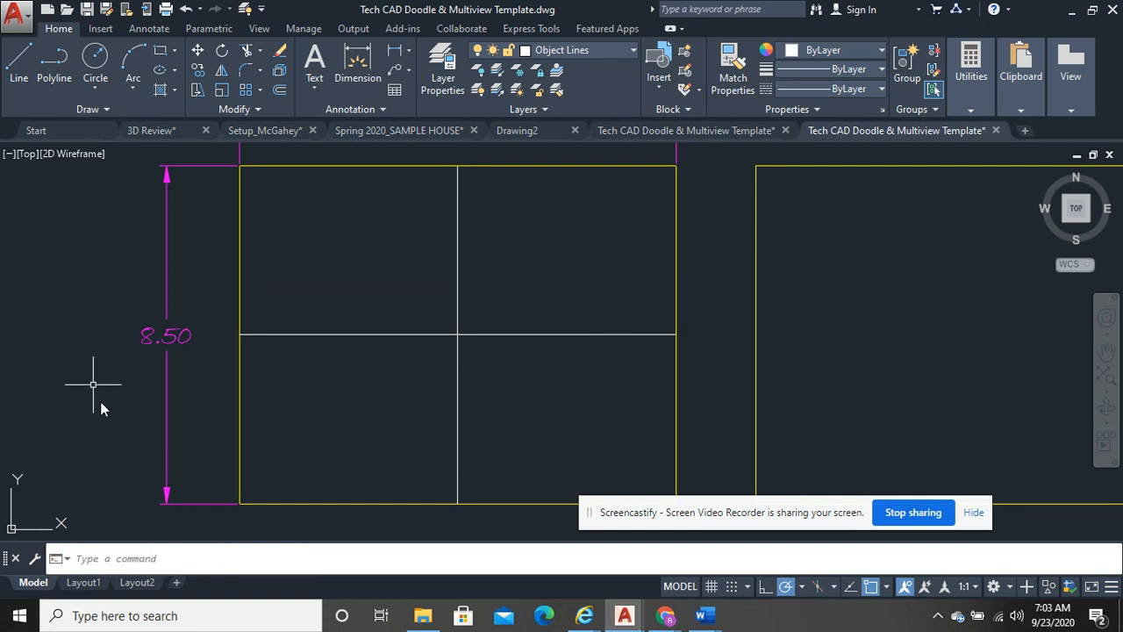
# Delete the horizontal and vertical midlines from the first frame
pyautogui.click(478, 395)
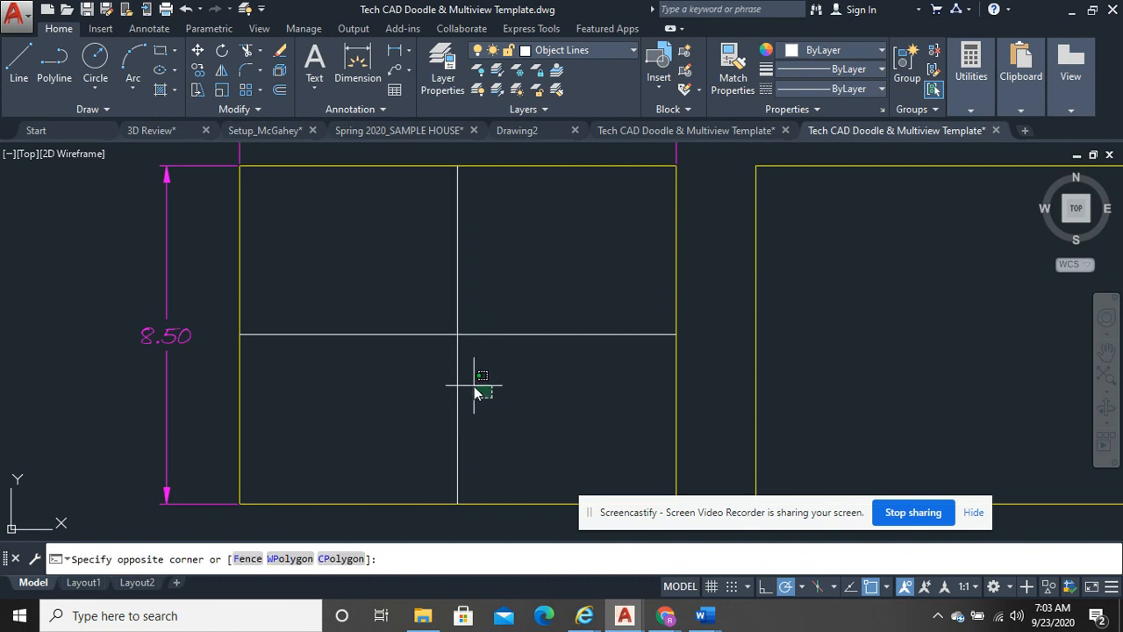
pyautogui.click(431, 279)
pyautogui.press('Delete')
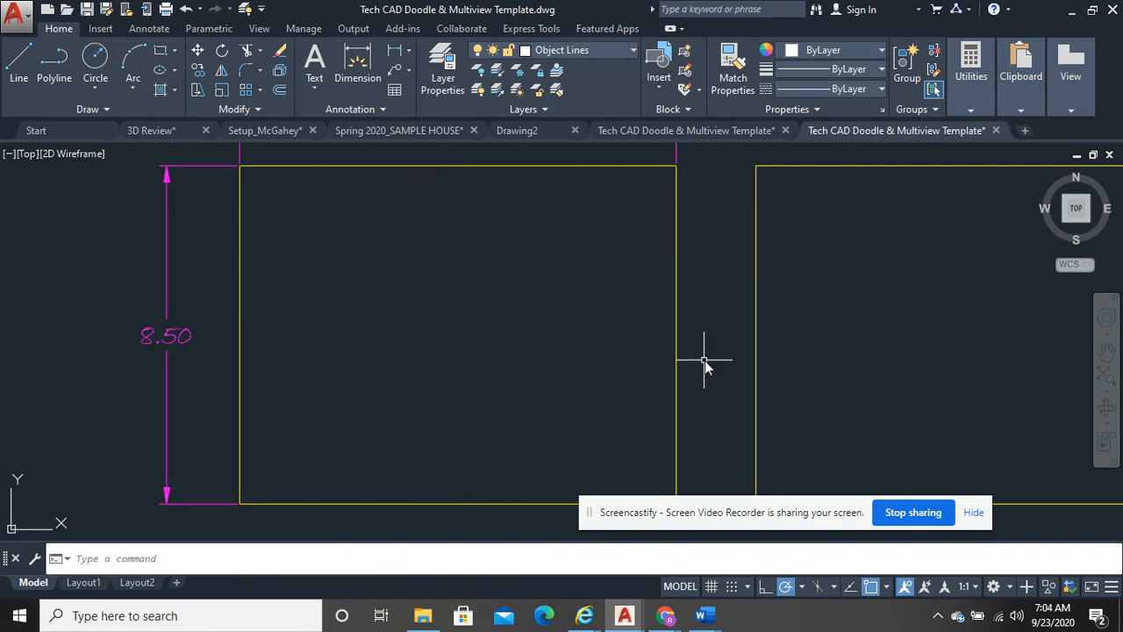
# Draw a horizontal line 5 units long to the right in the upper left part of the first frame
pyautogui.click(20, 61)
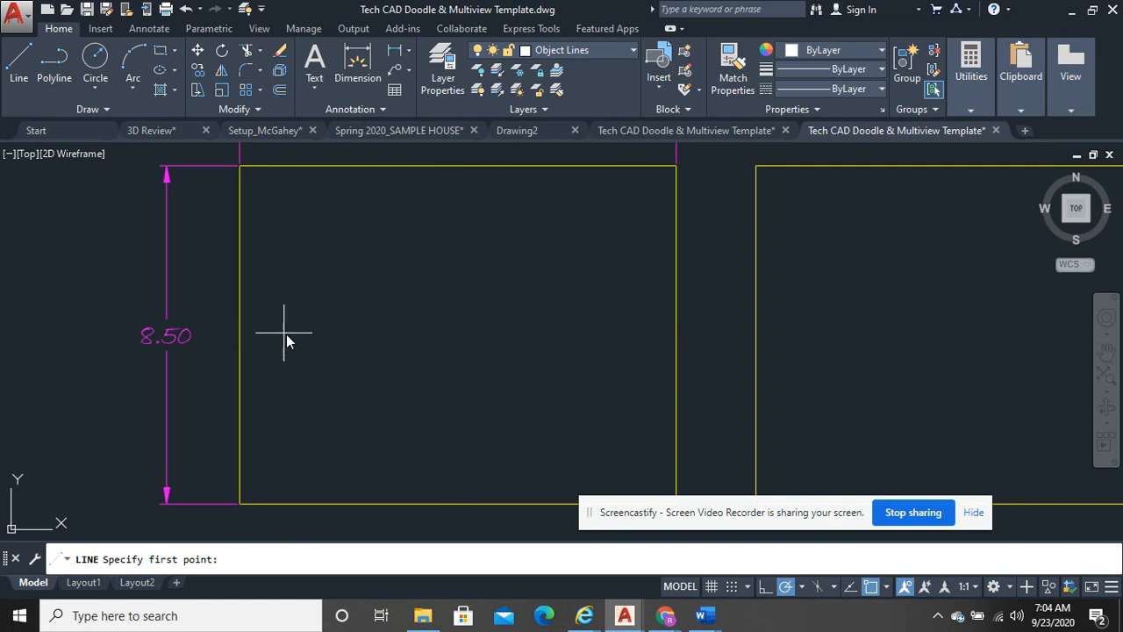
pyautogui.click(304, 274)
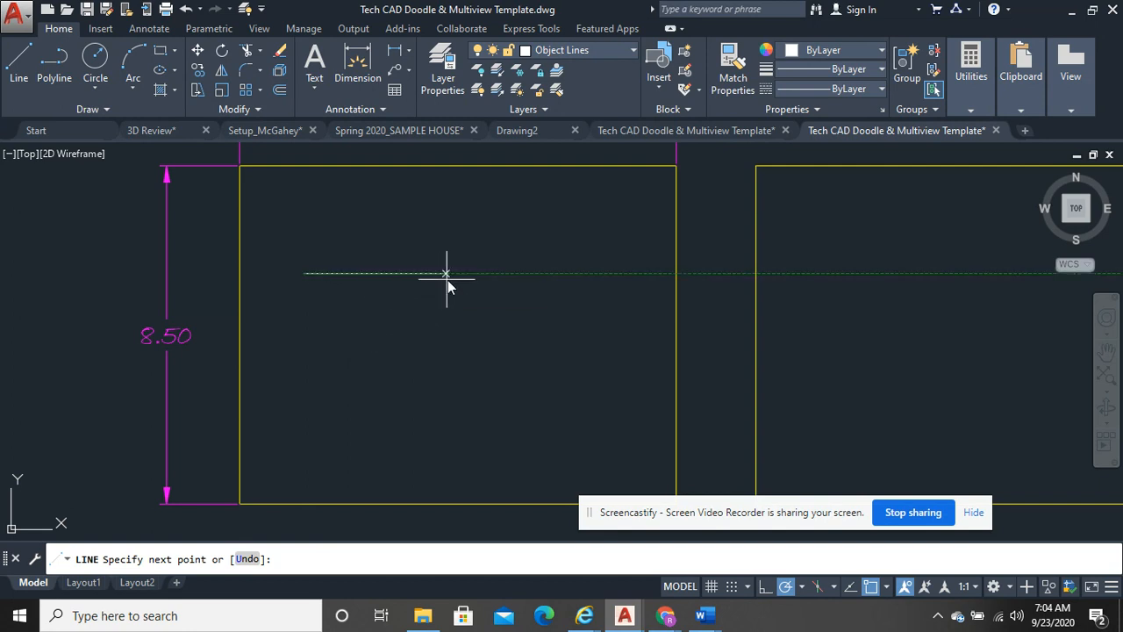
pyautogui.write('5')
pyautogui.press('Return')
pyautogui.rightClick(467, 284)
pyautogui.click(474, 294)
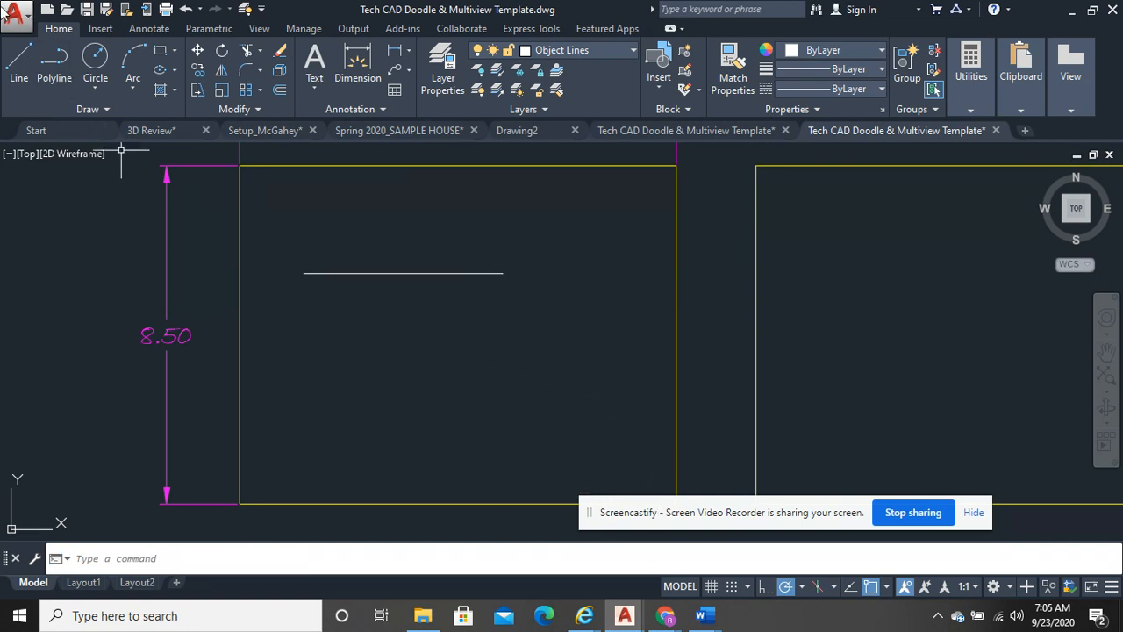
# Delete the 5-unit horizontal line from the first frame
pyautogui.click(524, 407)
pyautogui.click(440, 231)
pyautogui.press('Delete')
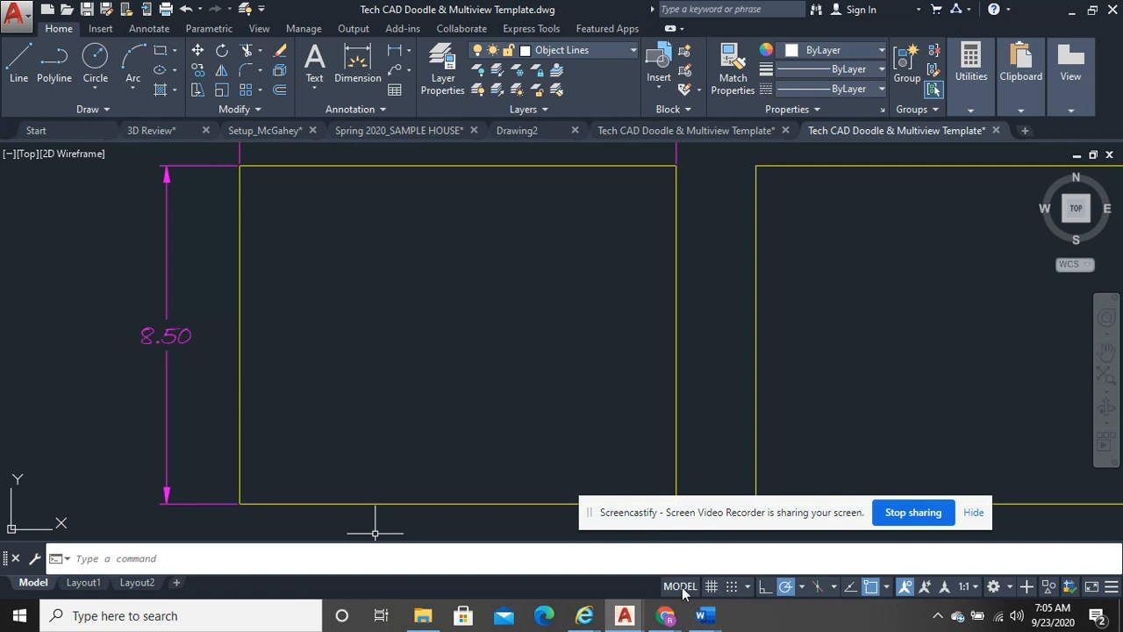
# Turn on Ortho mode and draw a freehand rectangular outline with lines inside the first frame, running the last line slightly past the starting corner
pyautogui.click(767, 588)
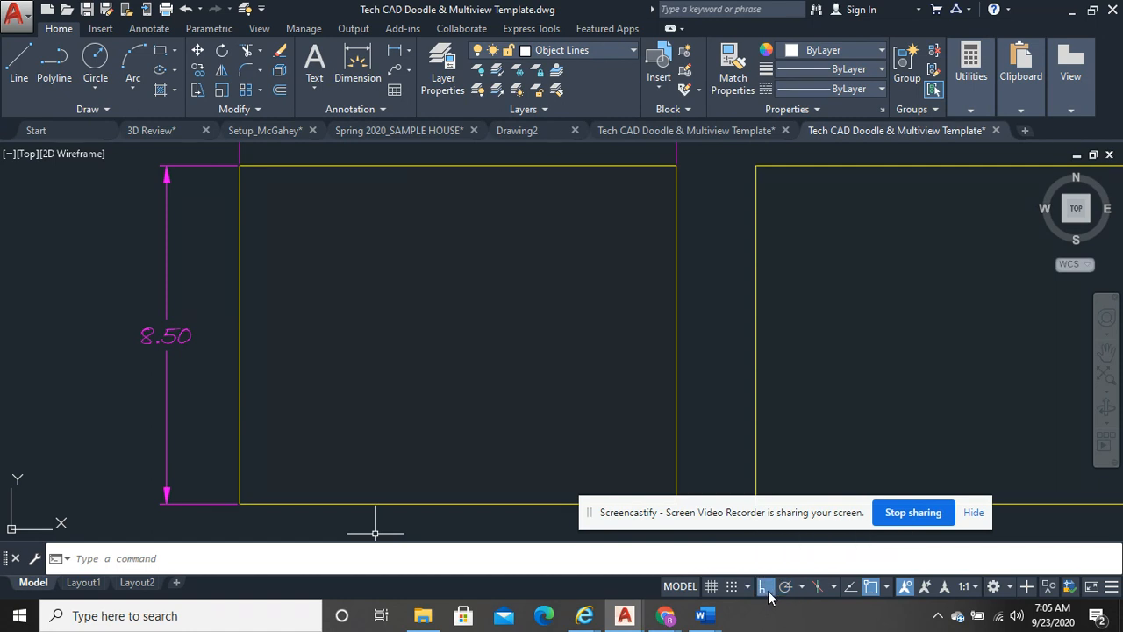
pyautogui.click(15, 70)
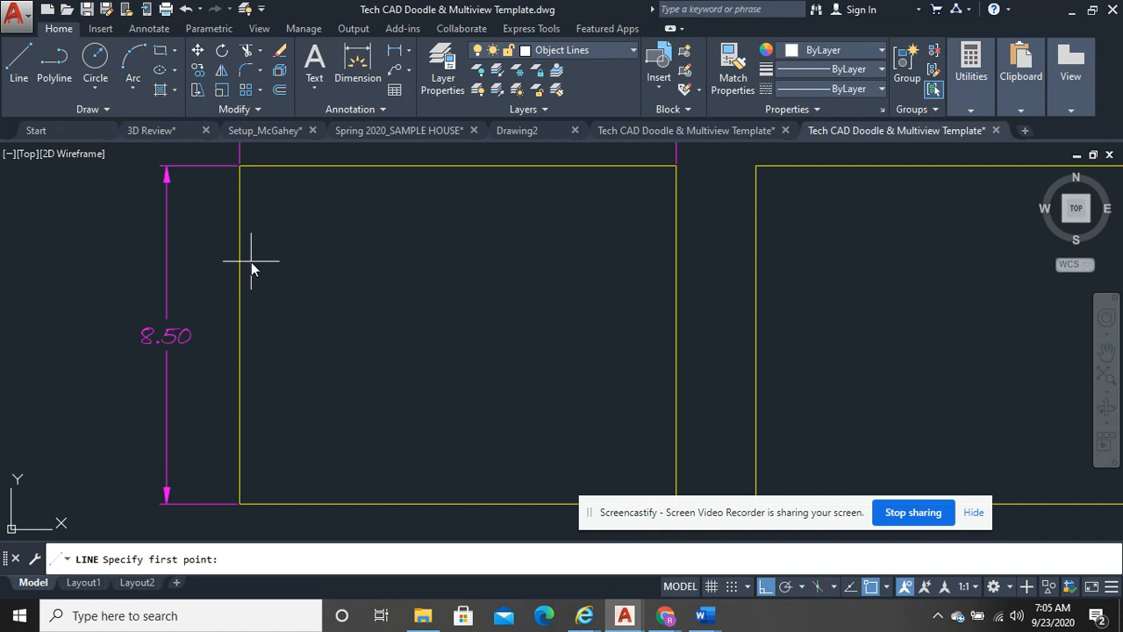
pyautogui.click(349, 269)
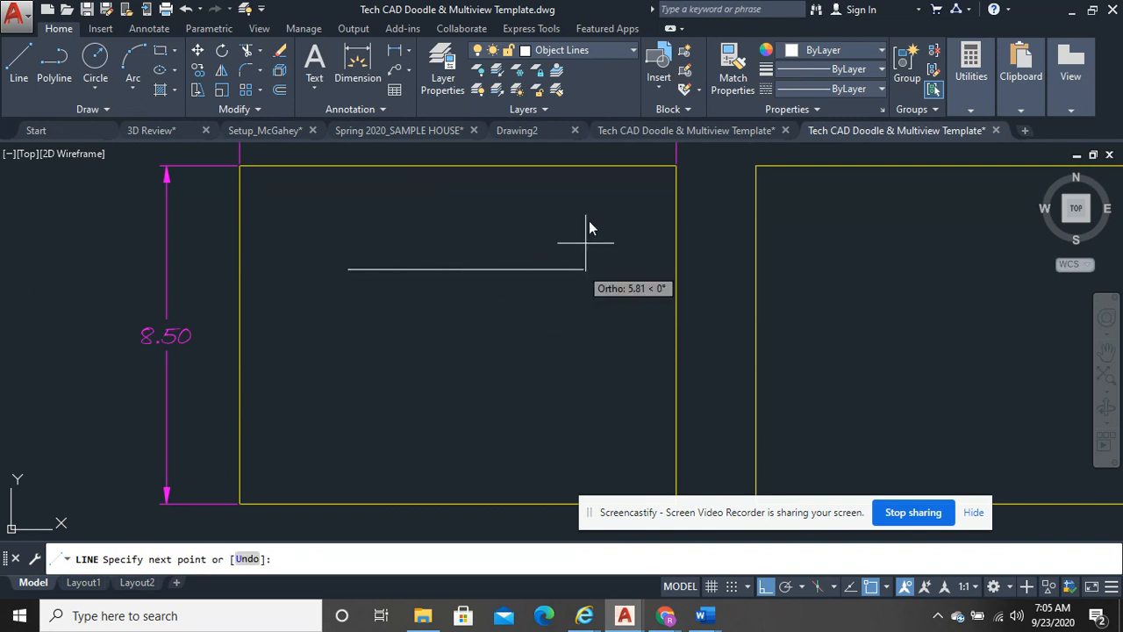
pyautogui.click(494, 269)
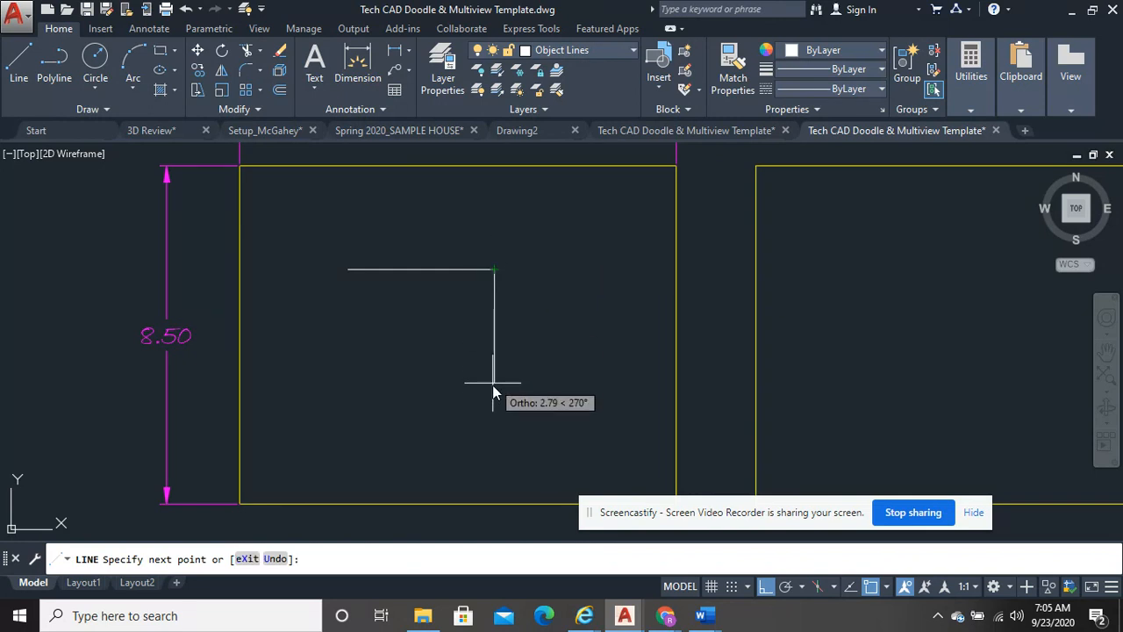
pyautogui.click(437, 391)
pyautogui.click(347, 390)
pyautogui.click(340, 251)
pyautogui.rightClick(390, 252)
pyautogui.click(411, 258)
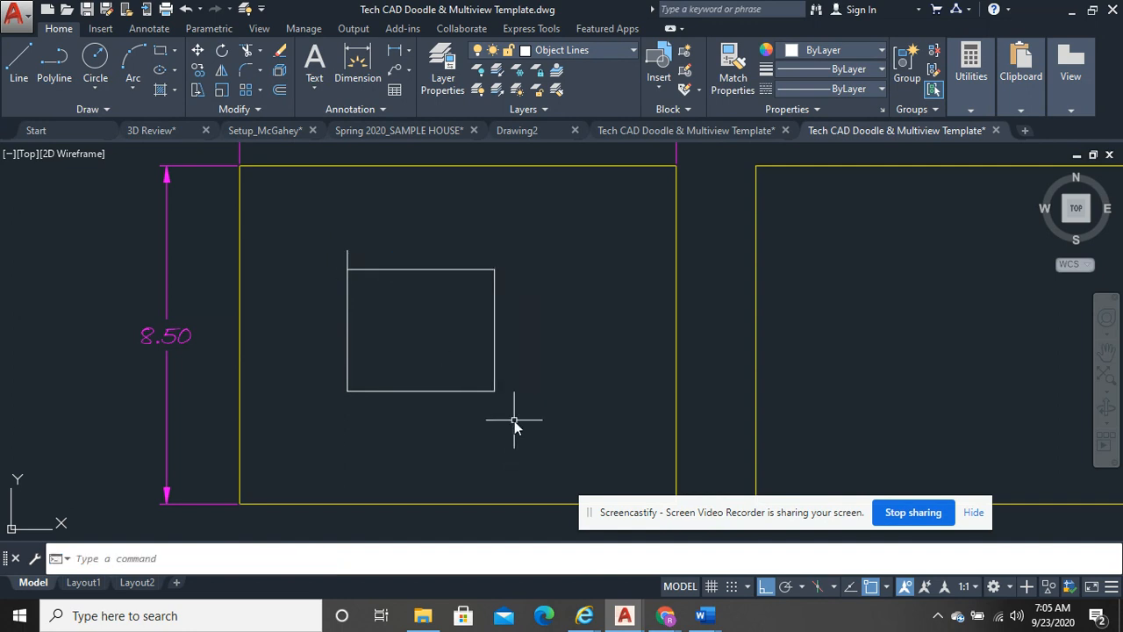
# Delete the freehand rectangular outline from the first frame
pyautogui.click(514, 420)
pyautogui.click(327, 233)
pyautogui.press('Delete')
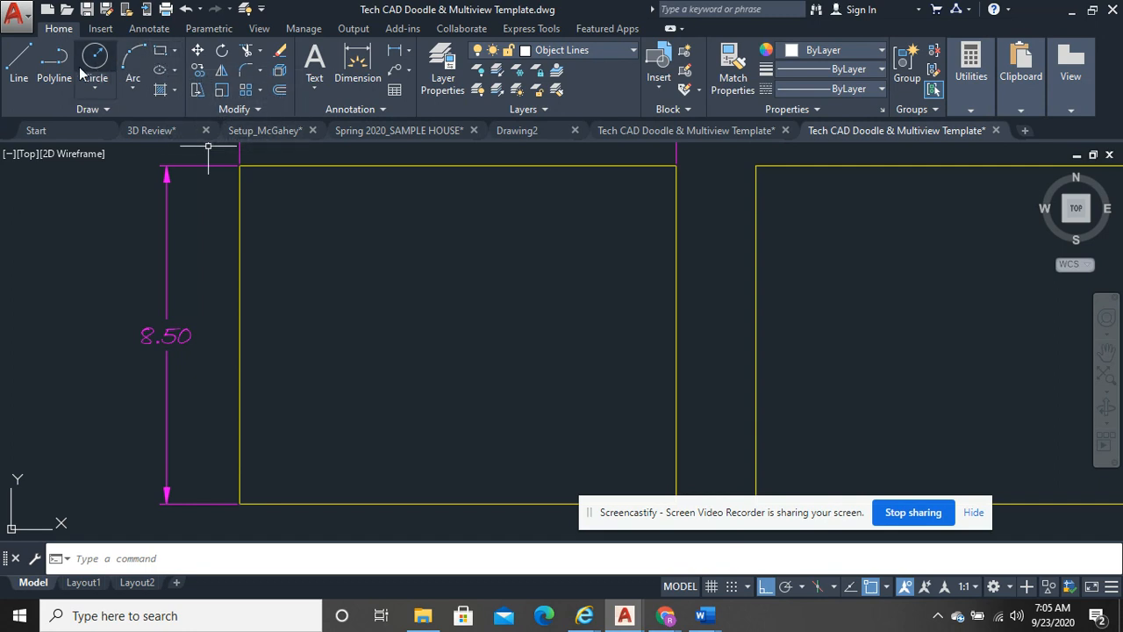
# Draw a closed stepped outline in the first frame with lines 3 right, 1 down, 2 right, 2 down and 5 left, closing it to the start
pyautogui.click(19, 63)
pyautogui.click(340, 262)
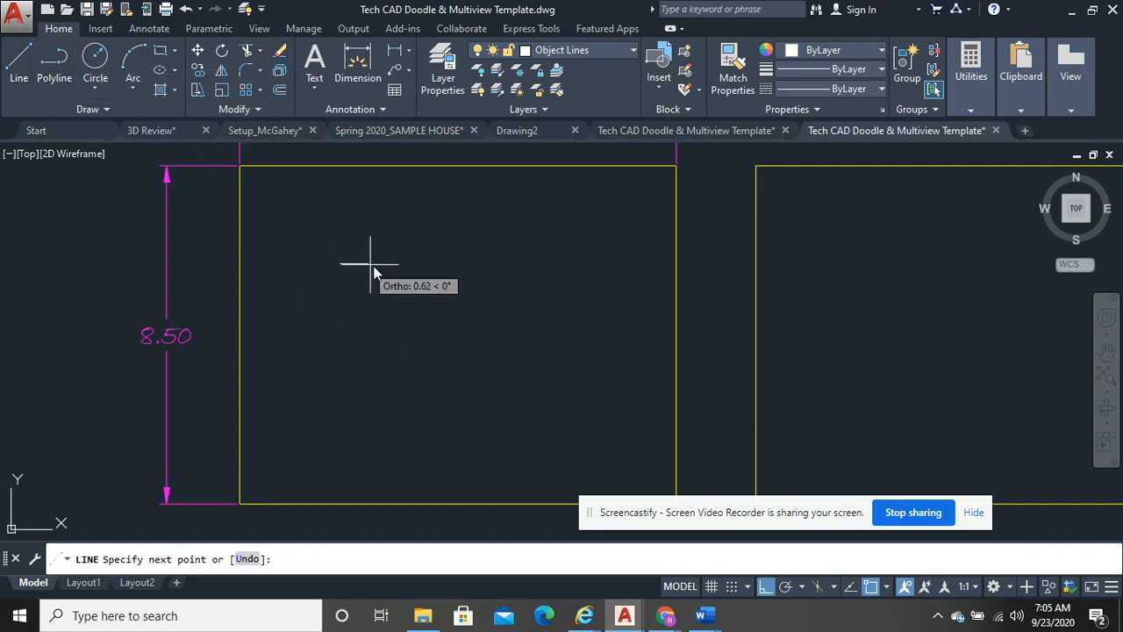
pyautogui.write('3')
pyautogui.press('Return')
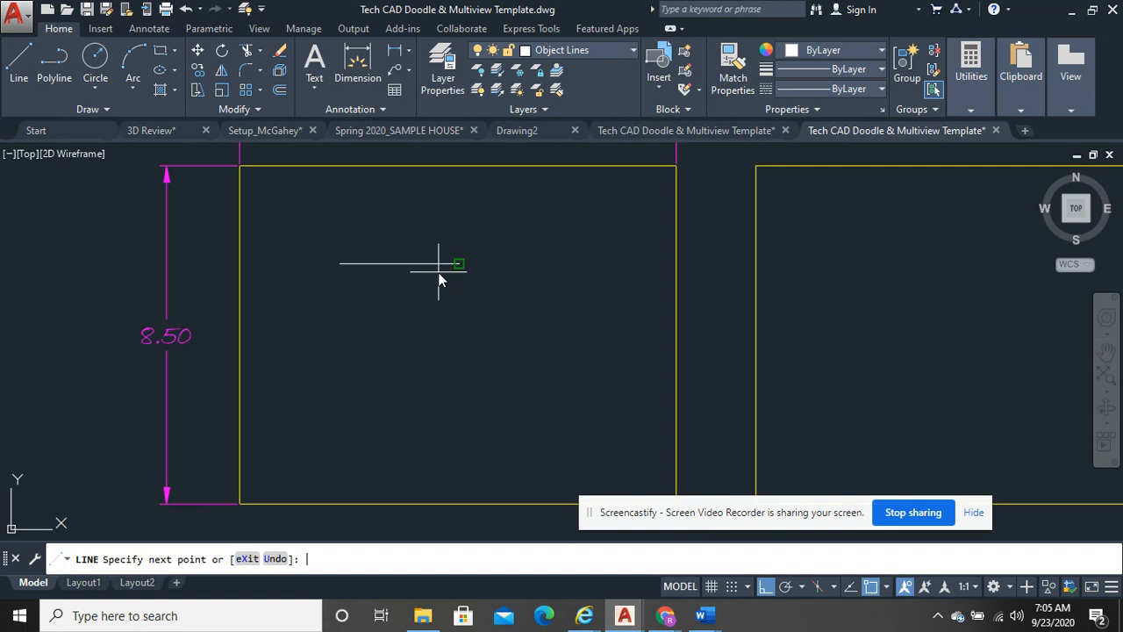
pyautogui.write('1')
pyautogui.press('Return')
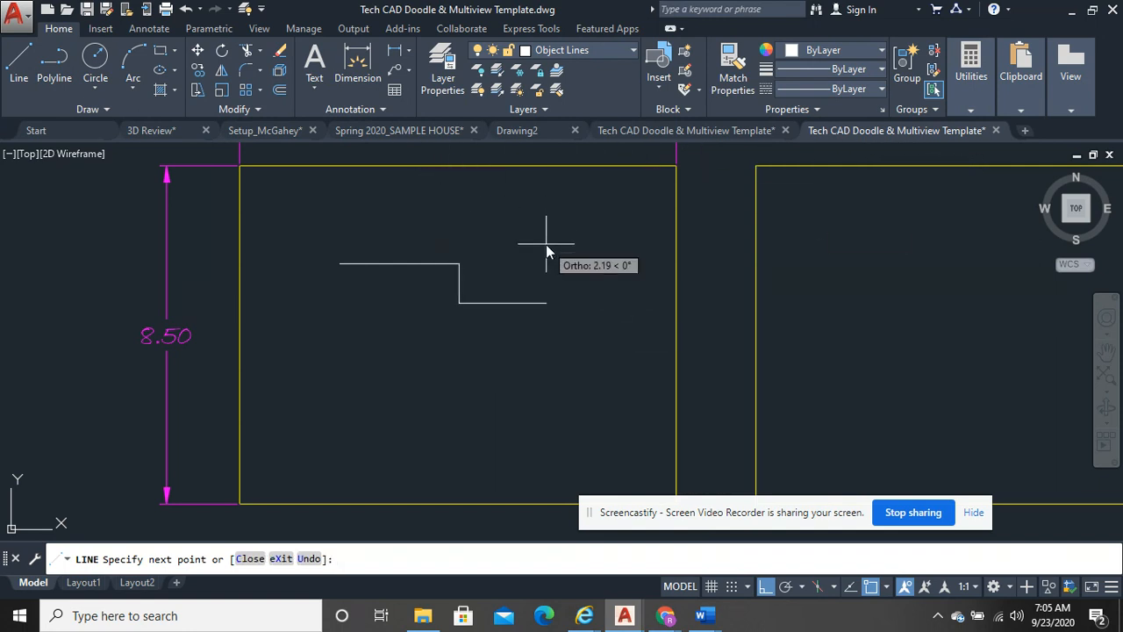
pyautogui.write('2')
pyautogui.press('Return')
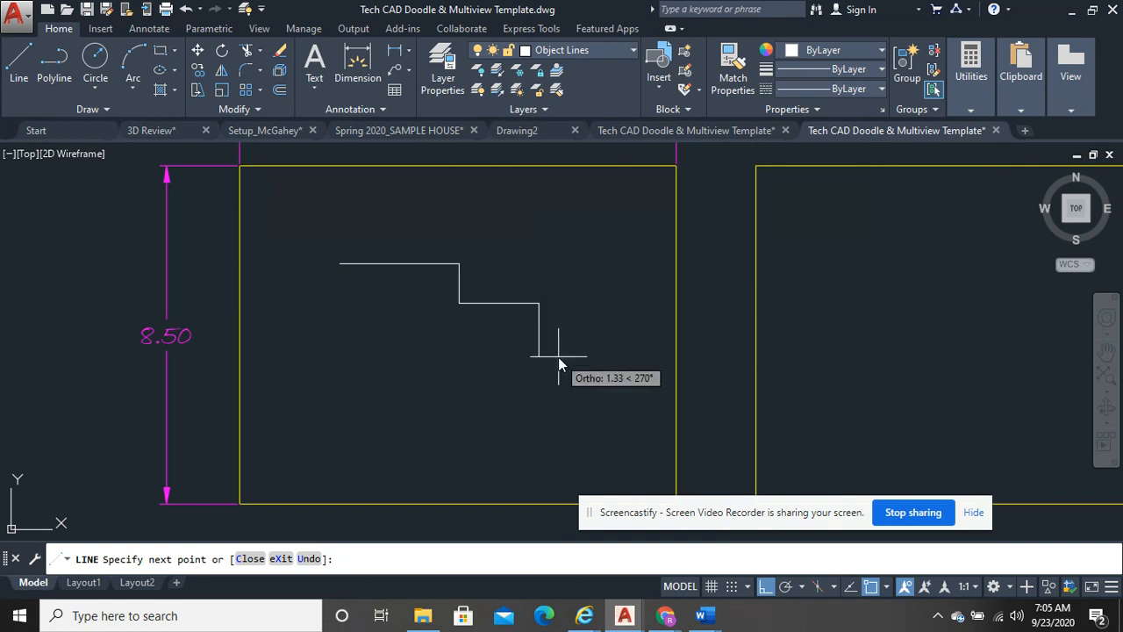
pyautogui.write('2')
pyautogui.press('Return')
pyautogui.write('5')
pyautogui.press('Return')
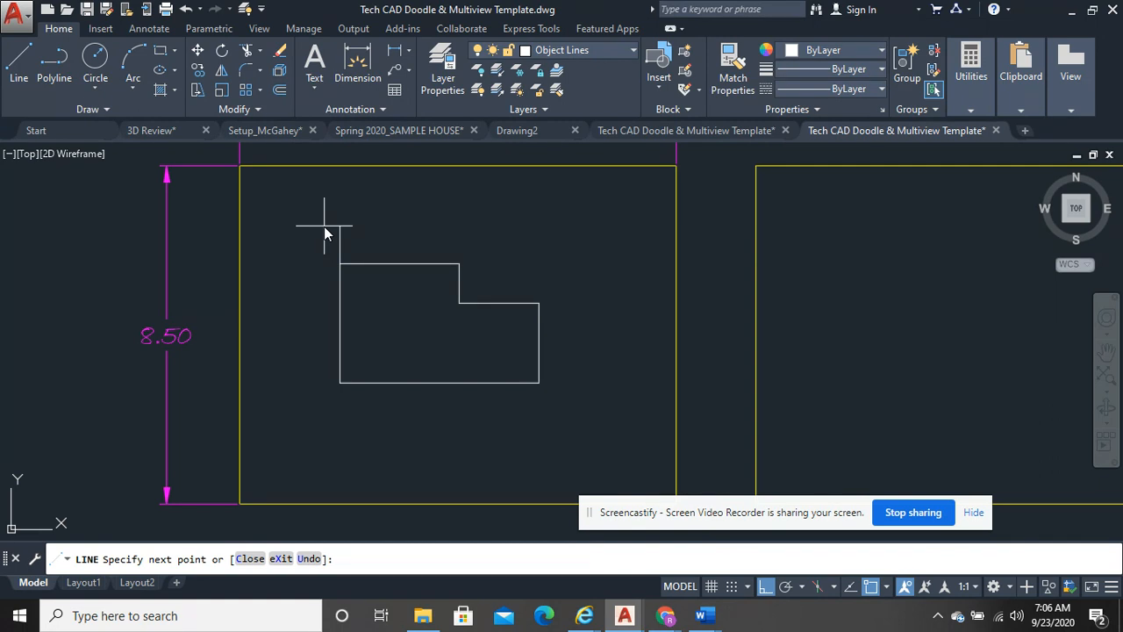
pyautogui.write('c')
pyautogui.press('Return')
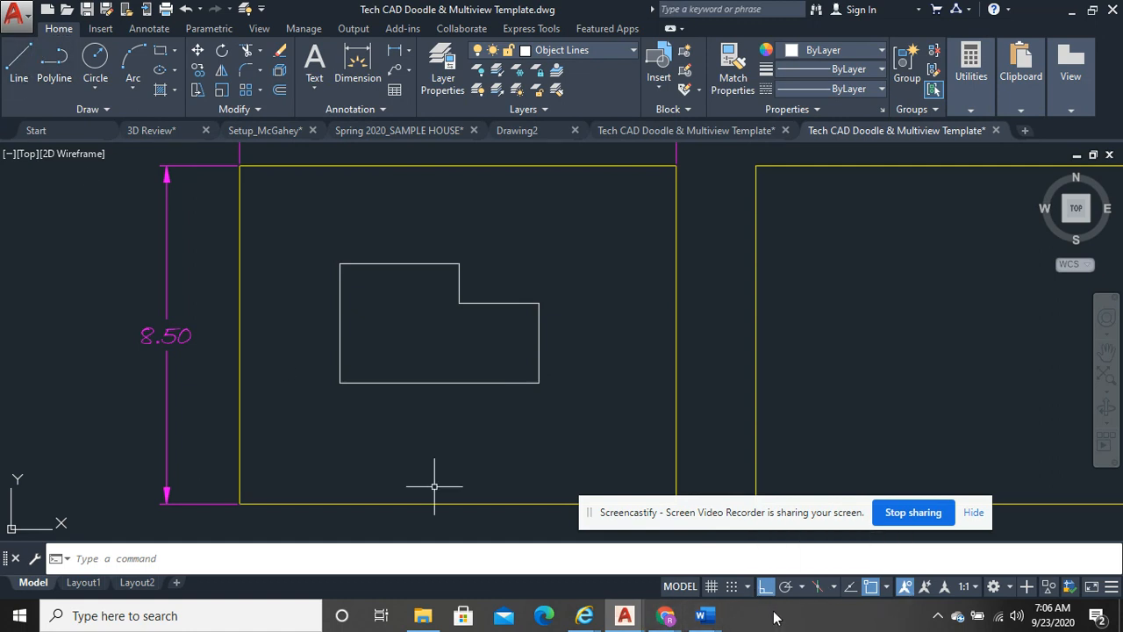
# Turn on polar tracking and draw a horizontal line below the stepped outline, slightly longer than its base
pyautogui.click(786, 587)
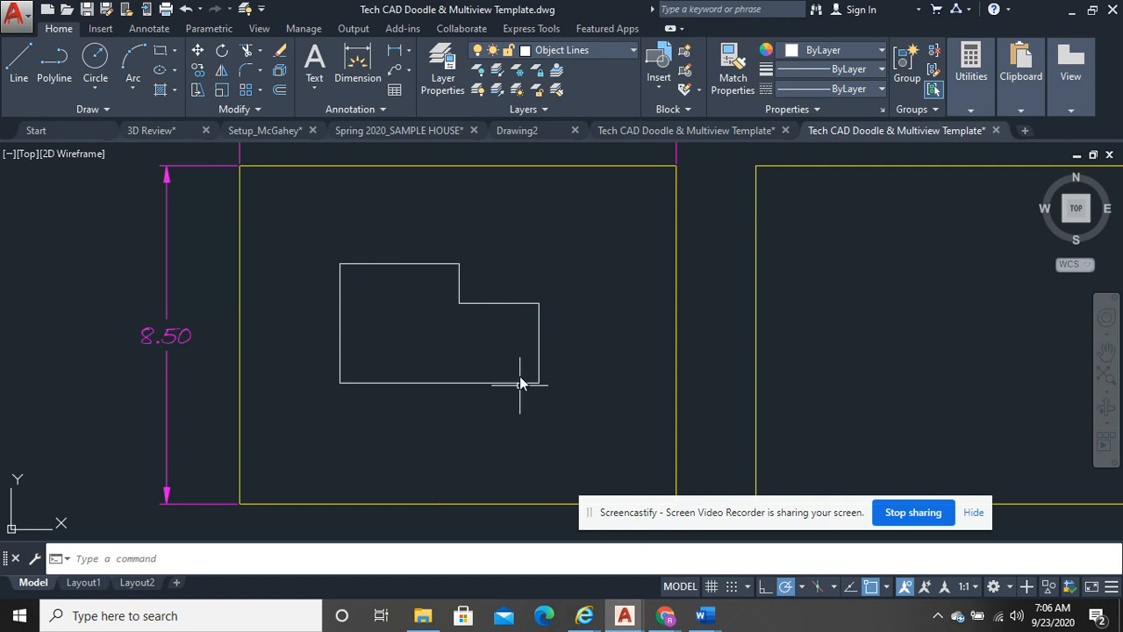
pyautogui.click(23, 55)
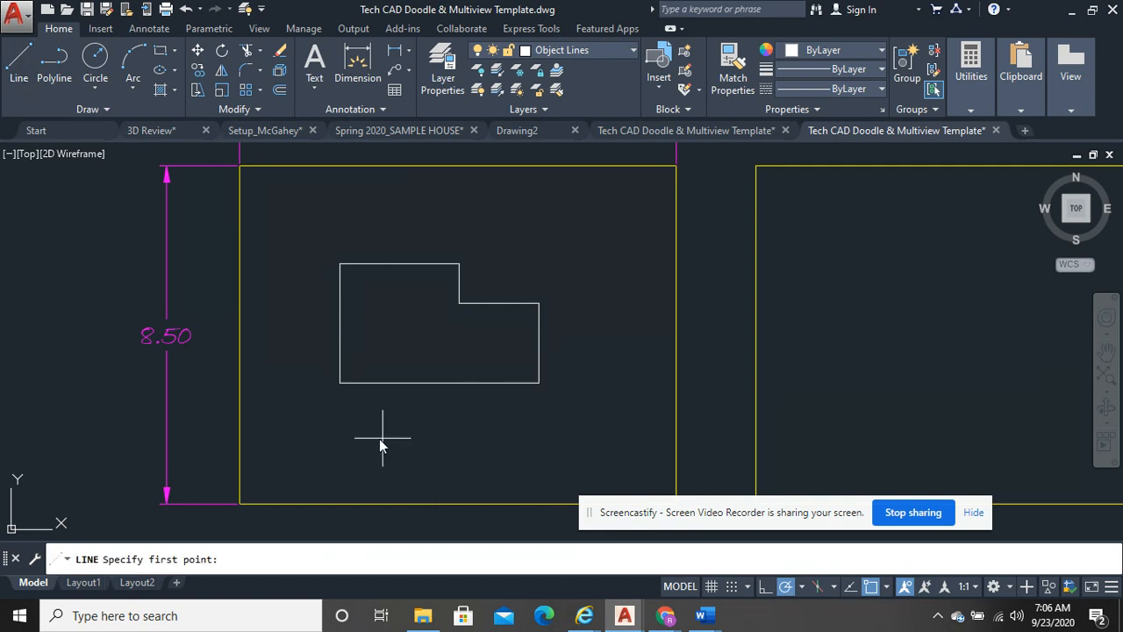
pyautogui.click(336, 425)
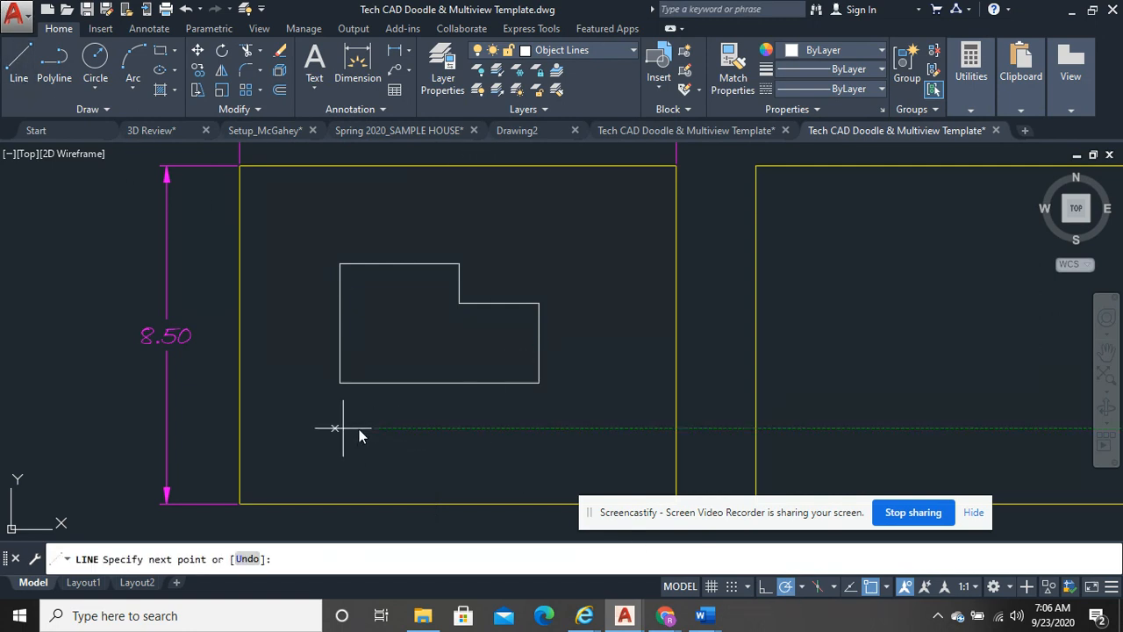
pyautogui.click(555, 422)
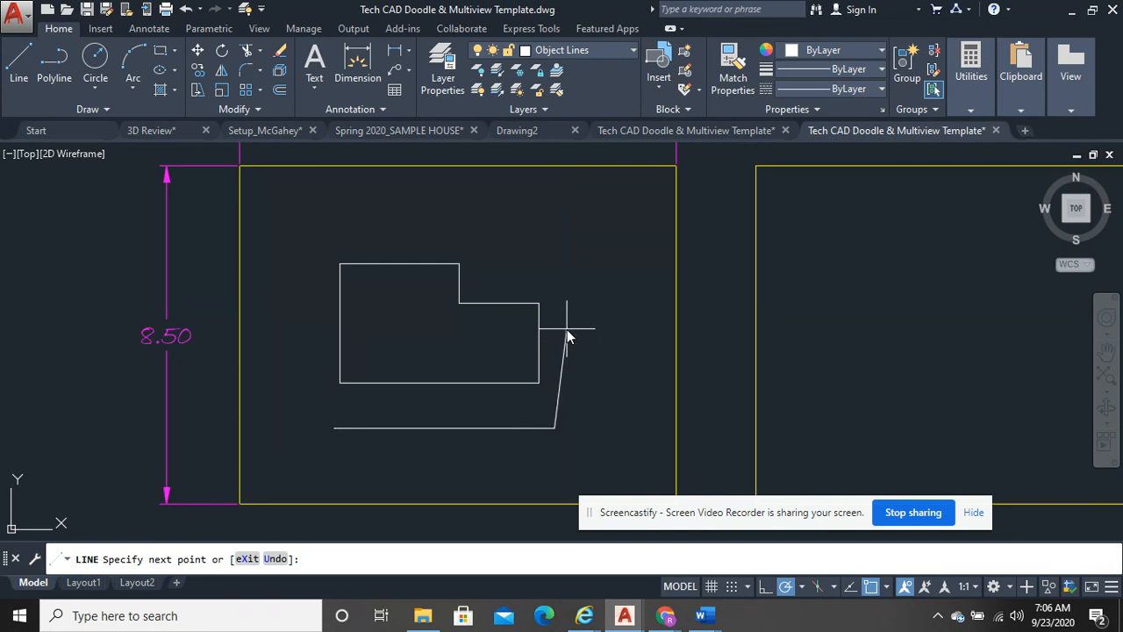
pyautogui.press('Escape')
# Delete the stepped outline and the horizontal line below it from the first frame
pyautogui.click(546, 437)
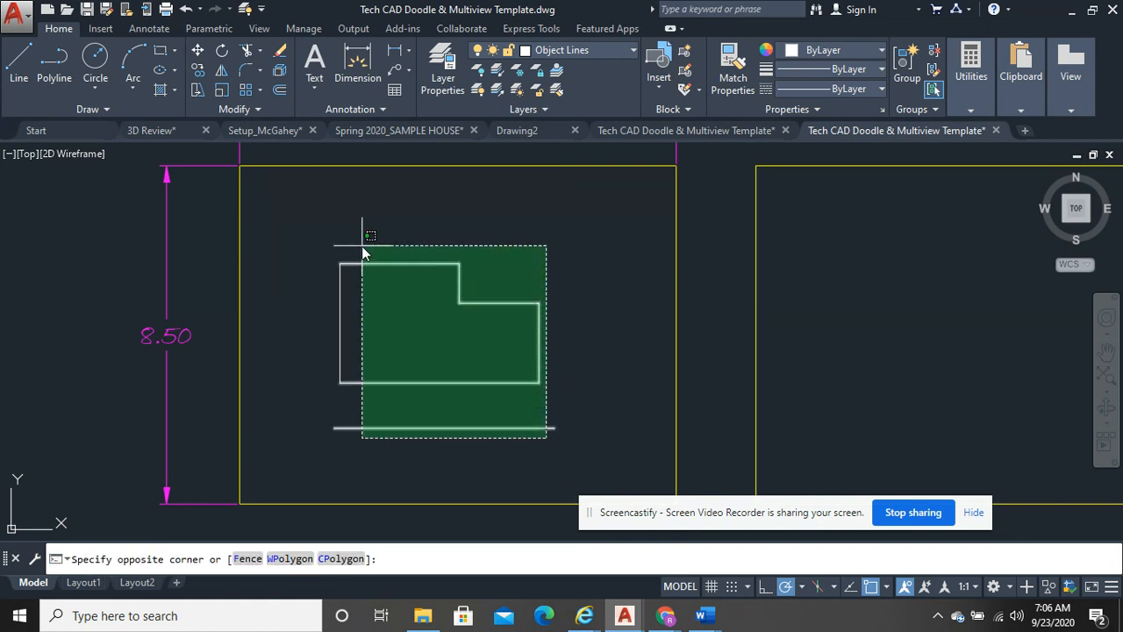
pyautogui.click(293, 229)
pyautogui.press('Delete')
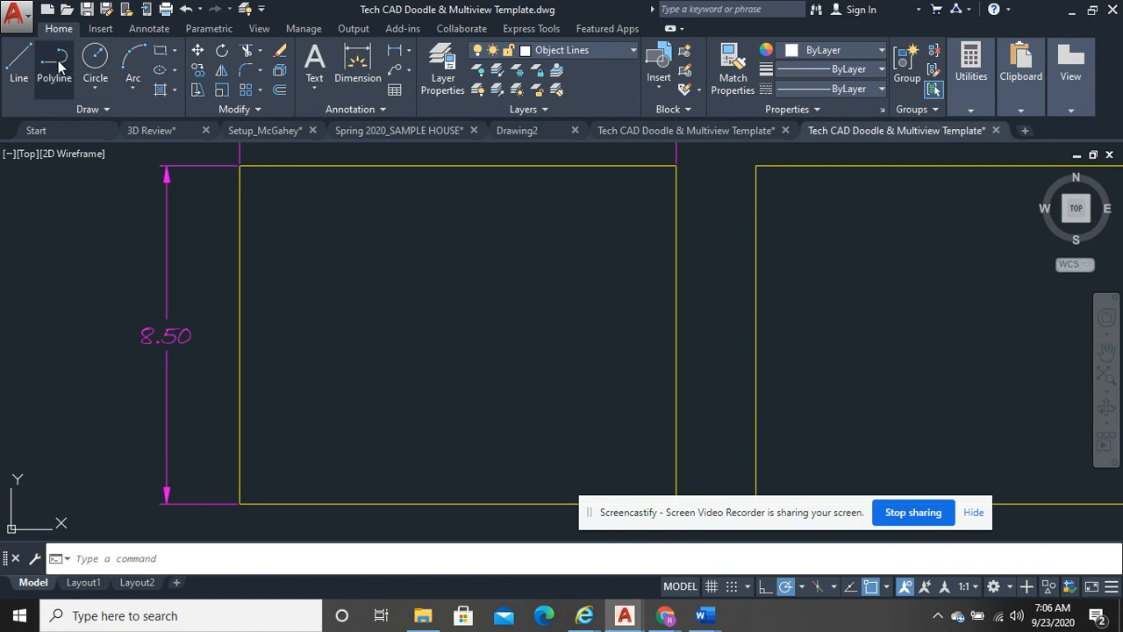
# Draw a freehand triangle with the Line command in the upper left part of the first frame
pyautogui.click(21, 66)
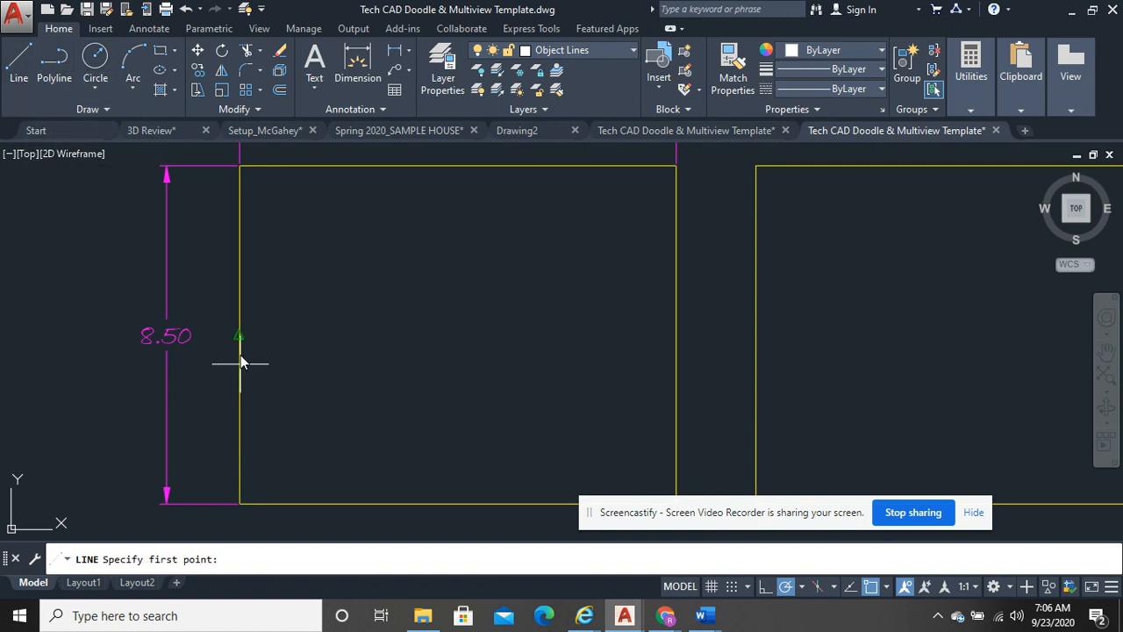
pyautogui.click(292, 314)
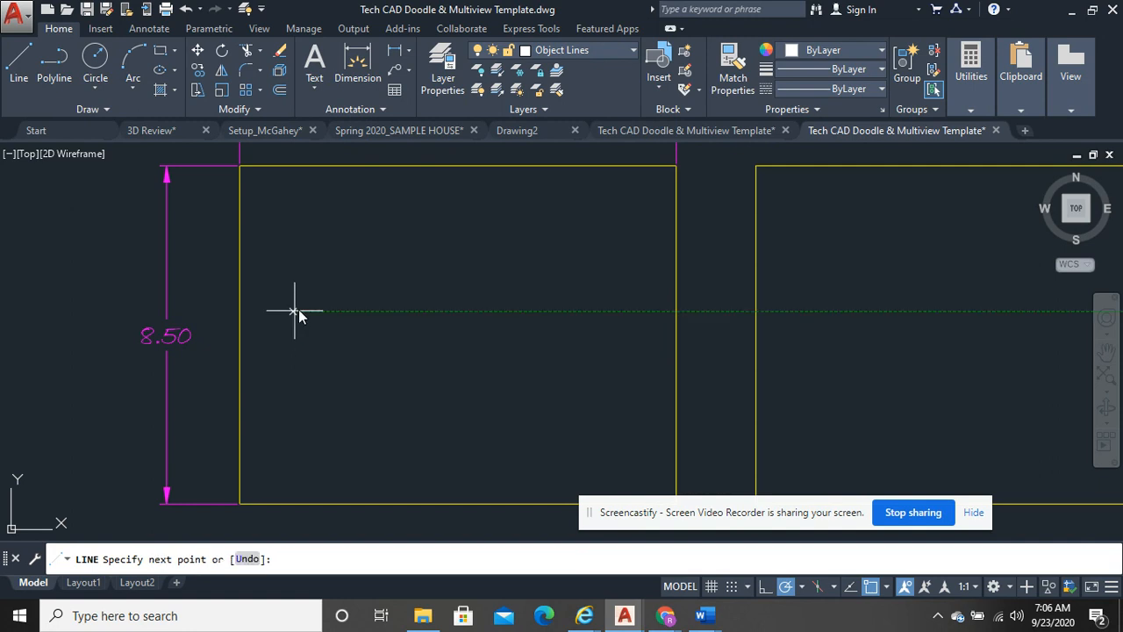
pyautogui.click(348, 236)
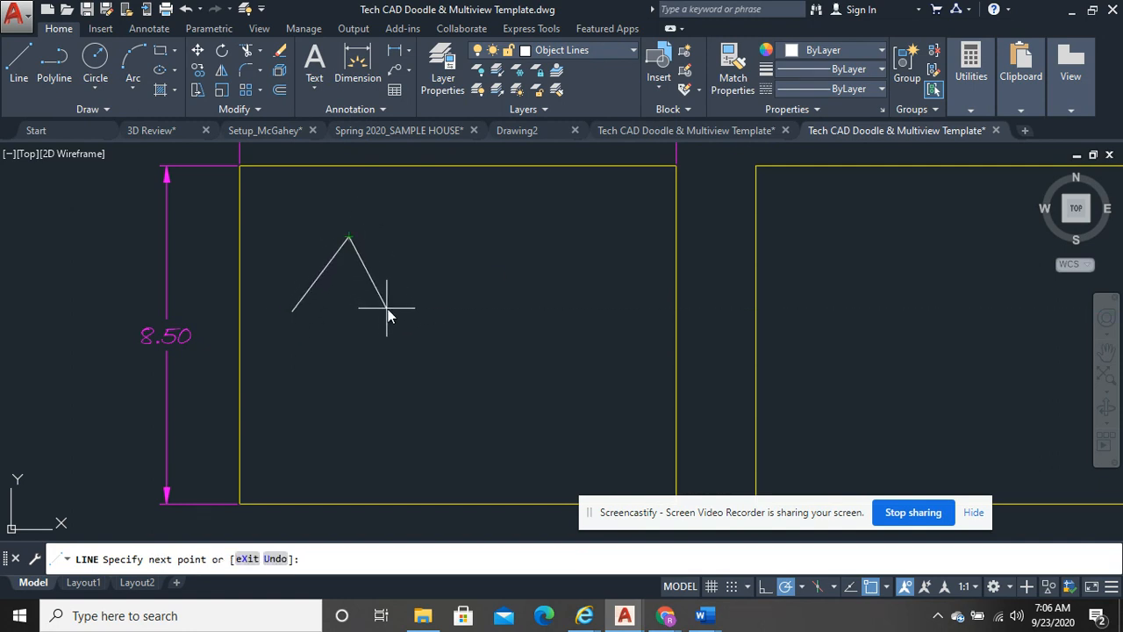
pyautogui.click(401, 312)
pyautogui.click(285, 313)
pyautogui.rightClick(331, 271)
pyautogui.click(361, 279)
# Draw a small letter L inside the triangle using two connected lines
pyautogui.rightClick(358, 219)
pyautogui.click(368, 229)
pyautogui.click(339, 275)
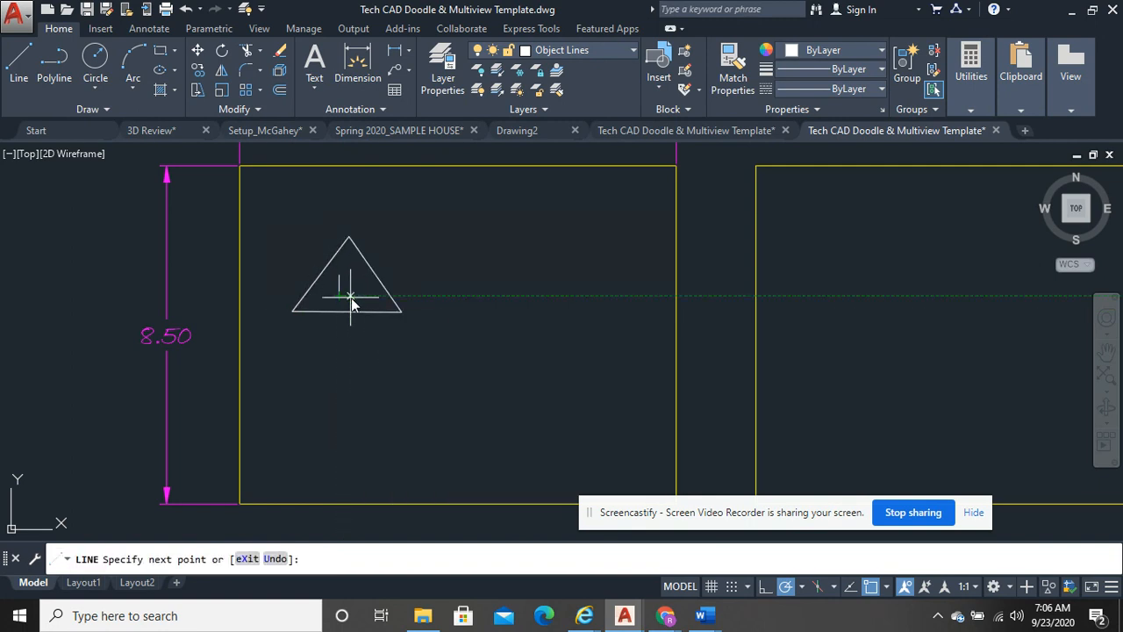
pyautogui.click(354, 296)
pyautogui.rightClick(375, 266)
pyautogui.click(411, 275)
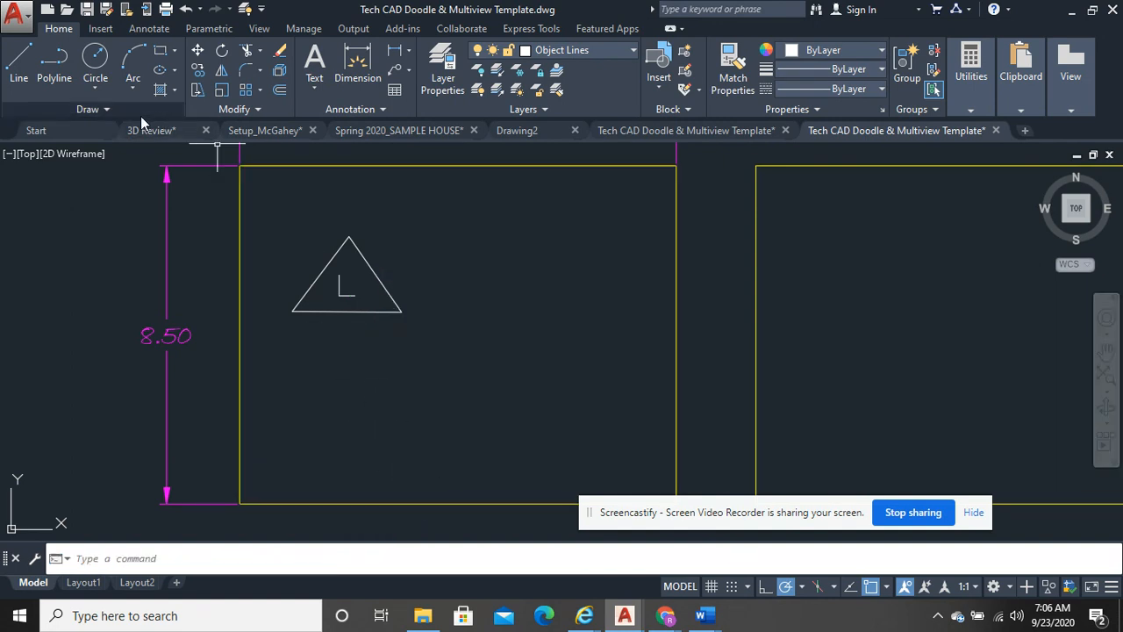
# Draw a second triangle of similar size as a polyline, to the right of the L triangle
pyautogui.click(61, 66)
pyautogui.click(449, 309)
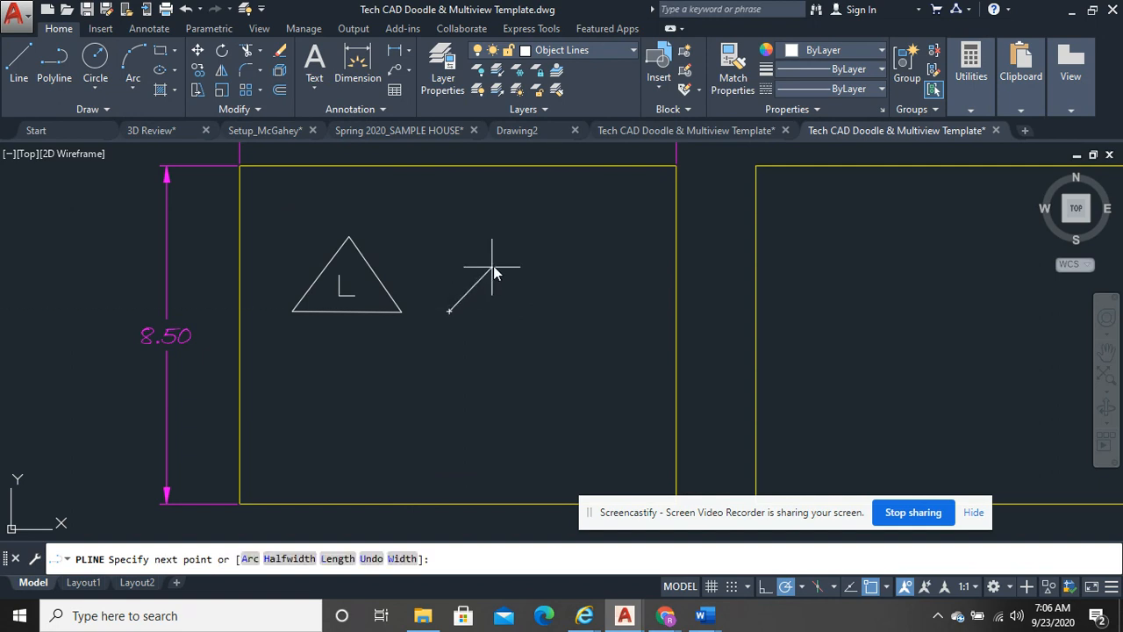
pyautogui.click(492, 235)
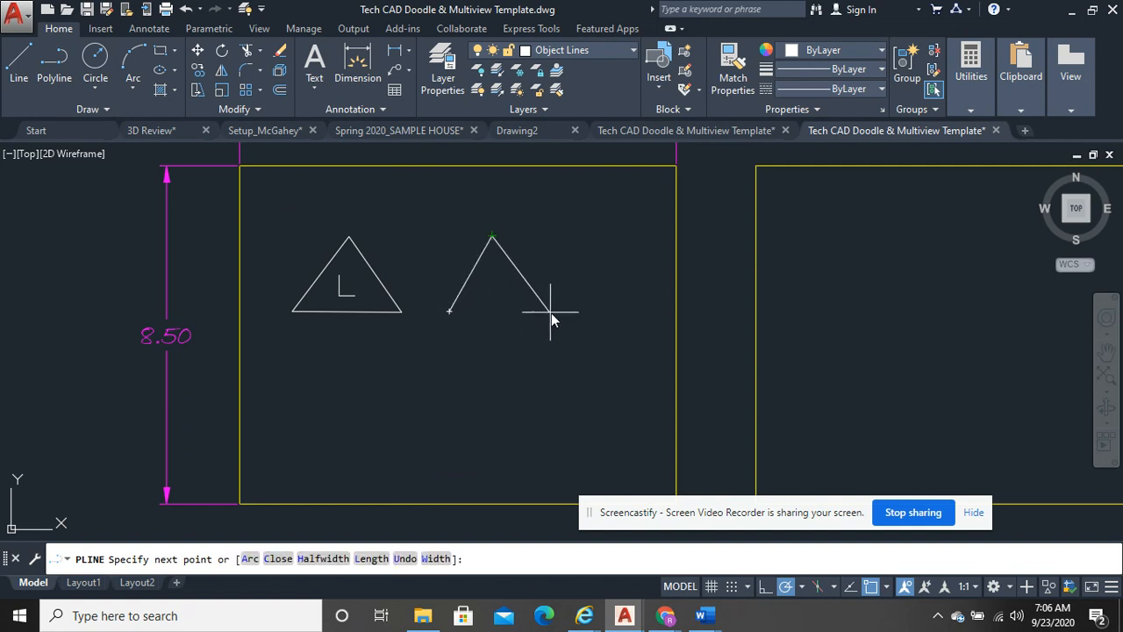
pyautogui.click(551, 311)
pyautogui.click(449, 310)
pyautogui.rightClick(449, 248)
pyautogui.click(465, 253)
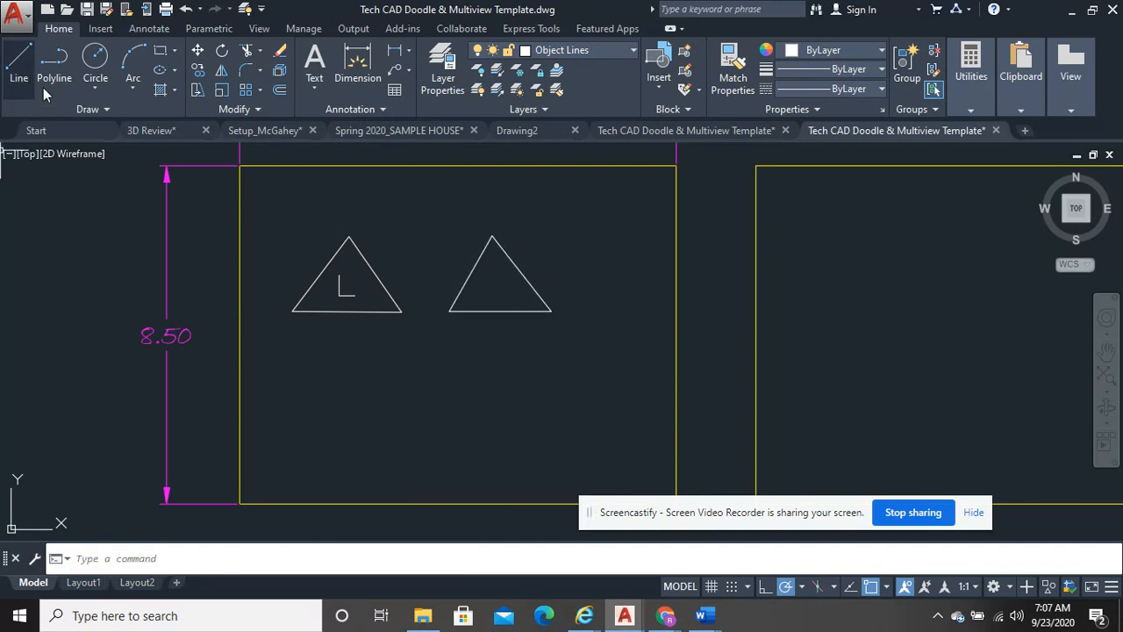
# Draw a small letter P as a polyline inside the second triangle
pyautogui.click(54, 60)
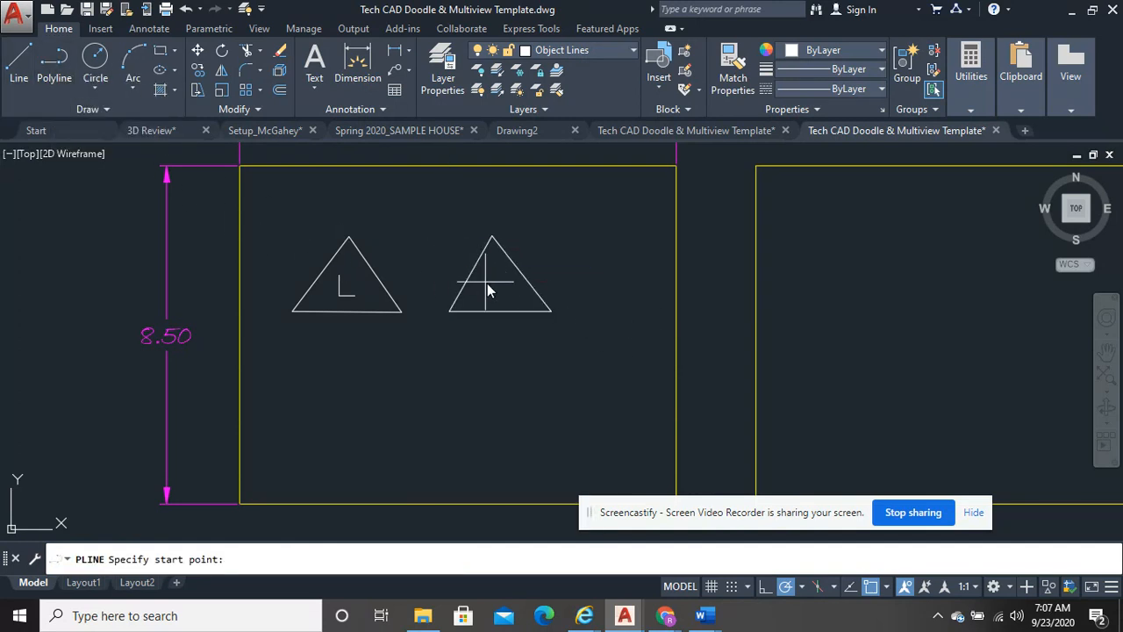
pyautogui.scroll(4, 482, 281)
pyautogui.click(475, 301)
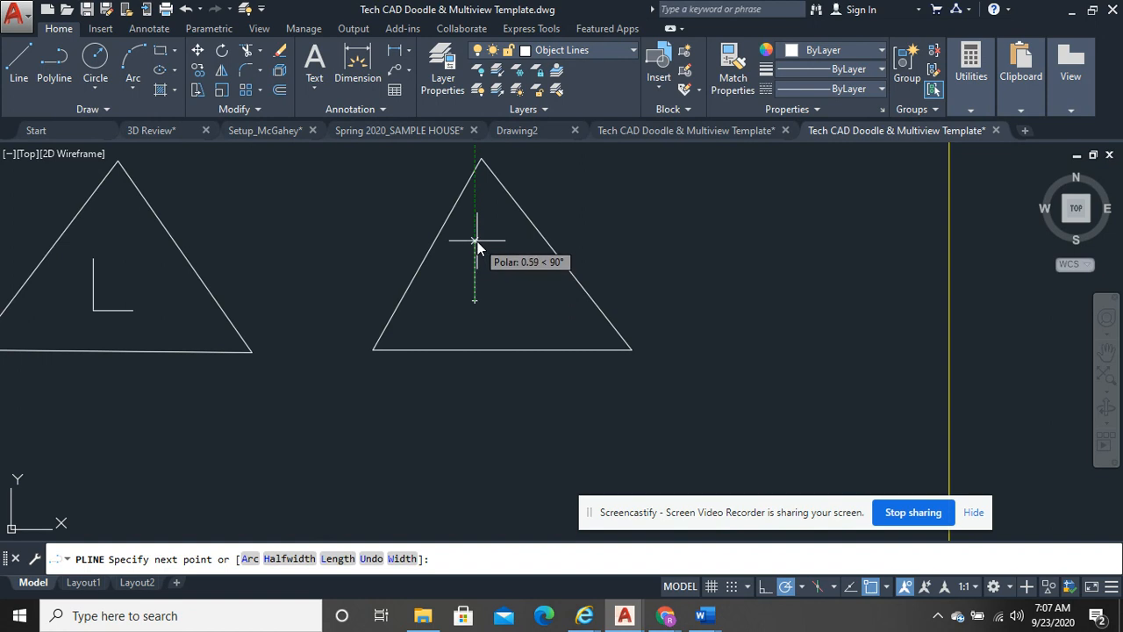
pyautogui.click(475, 243)
pyautogui.click(496, 243)
pyautogui.click(498, 270)
pyautogui.click(474, 271)
pyautogui.rightClick(543, 234)
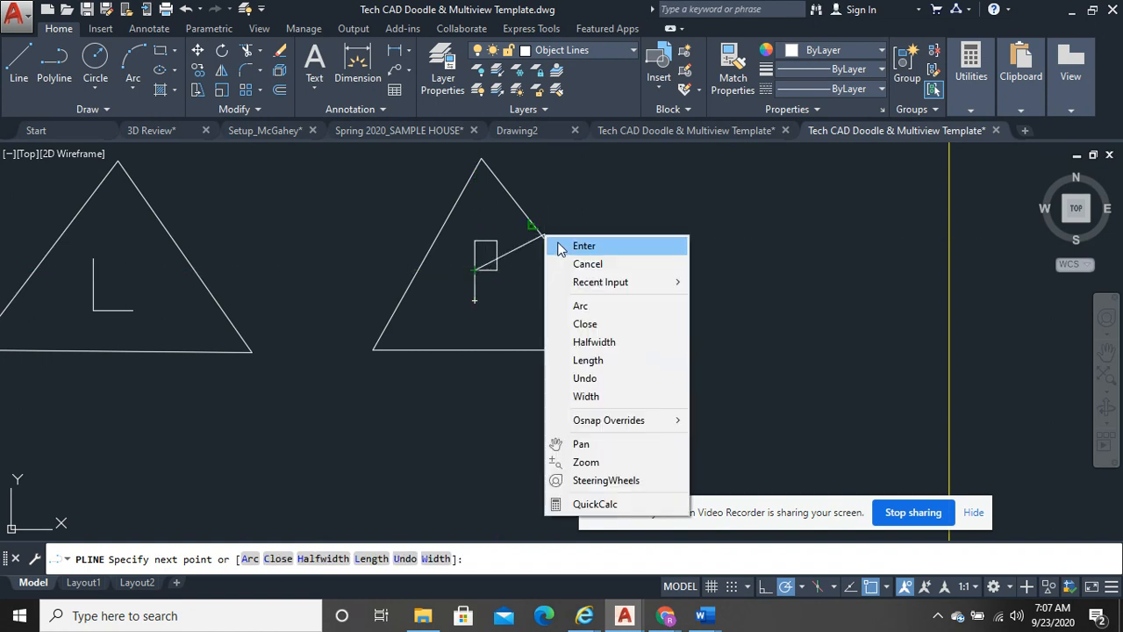
pyautogui.click(572, 244)
pyautogui.moveTo(554, 237)
pyautogui.mouseDown(button='middle')
pyautogui.moveTo(696, 289)
pyautogui.moveTo(648, 279)
pyautogui.mouseUp(button='middle')
pyautogui.scroll(-2, 696, 289)
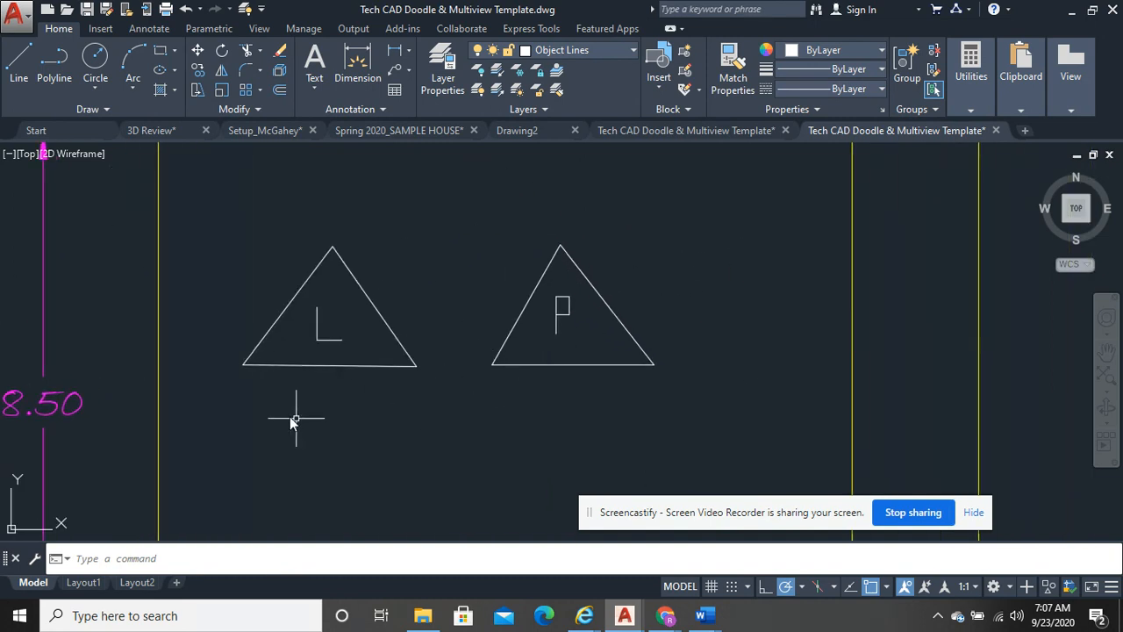
pyautogui.write('l')
pyautogui.press('Return')
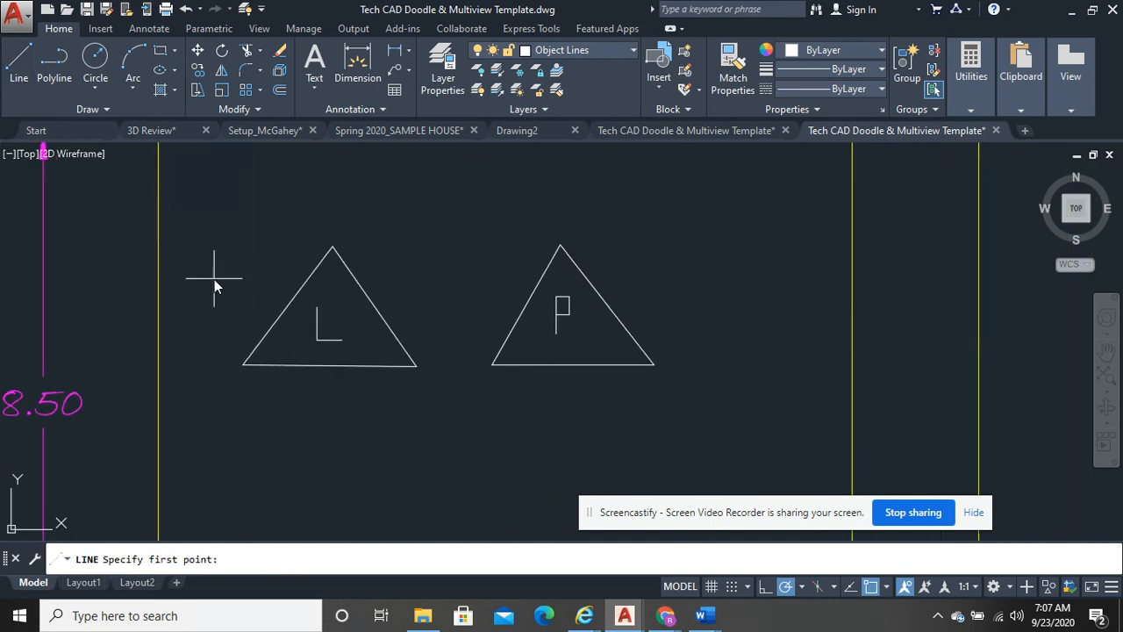
pyautogui.click(214, 279)
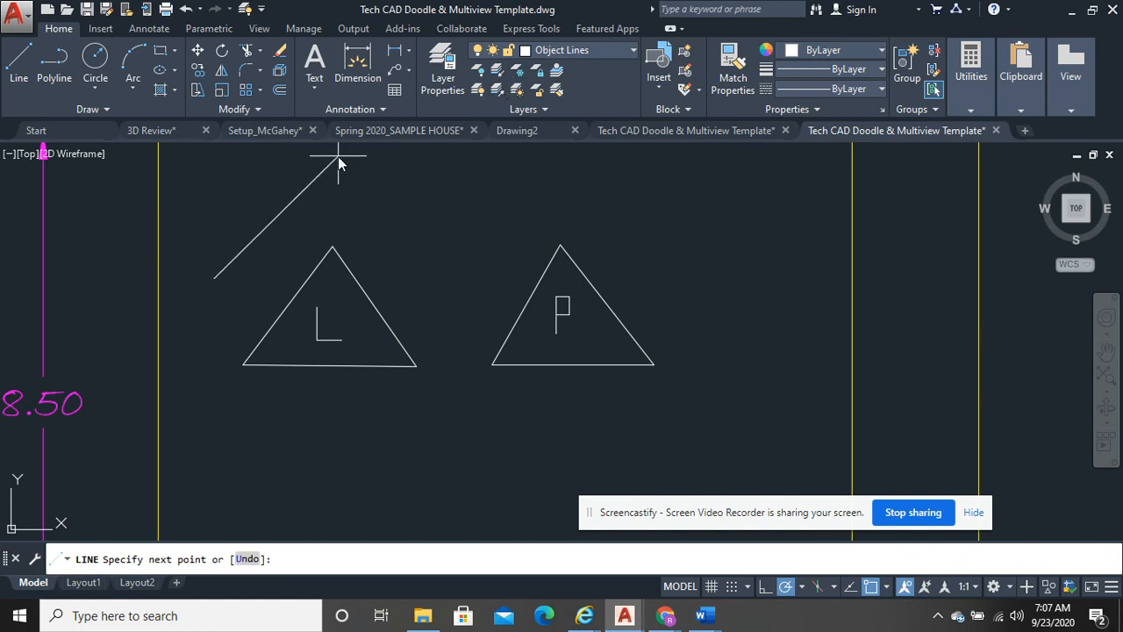
pyautogui.scroll(-4, 338, 156)
pyautogui.scroll(4, 338, 158)
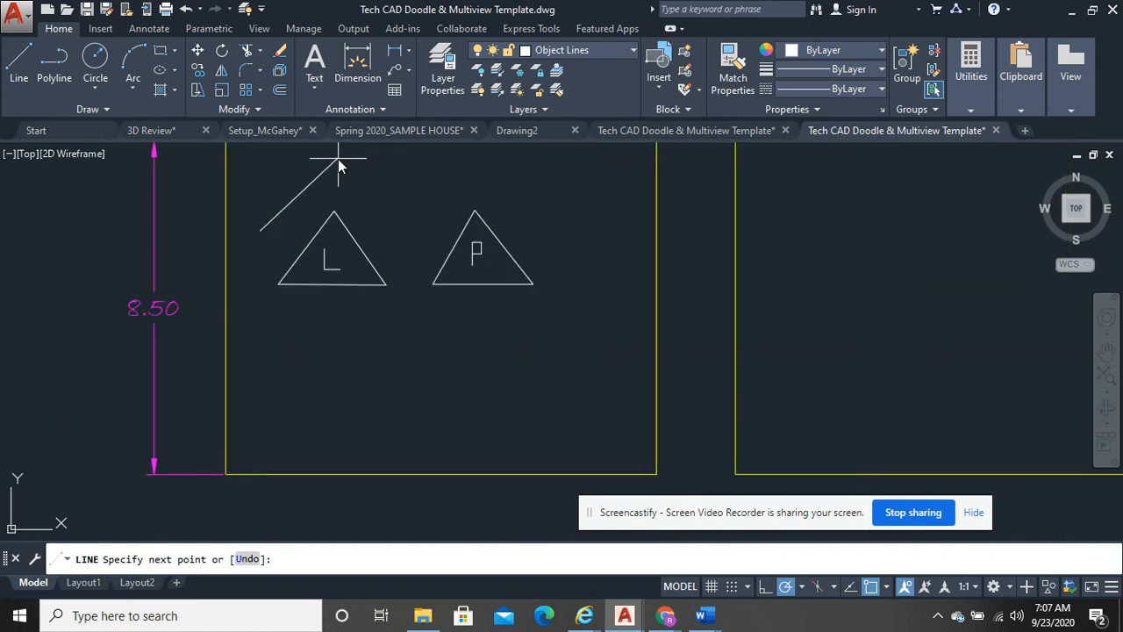
pyautogui.moveTo(338, 158); pyautogui.dragTo(275, 311, button='middle')
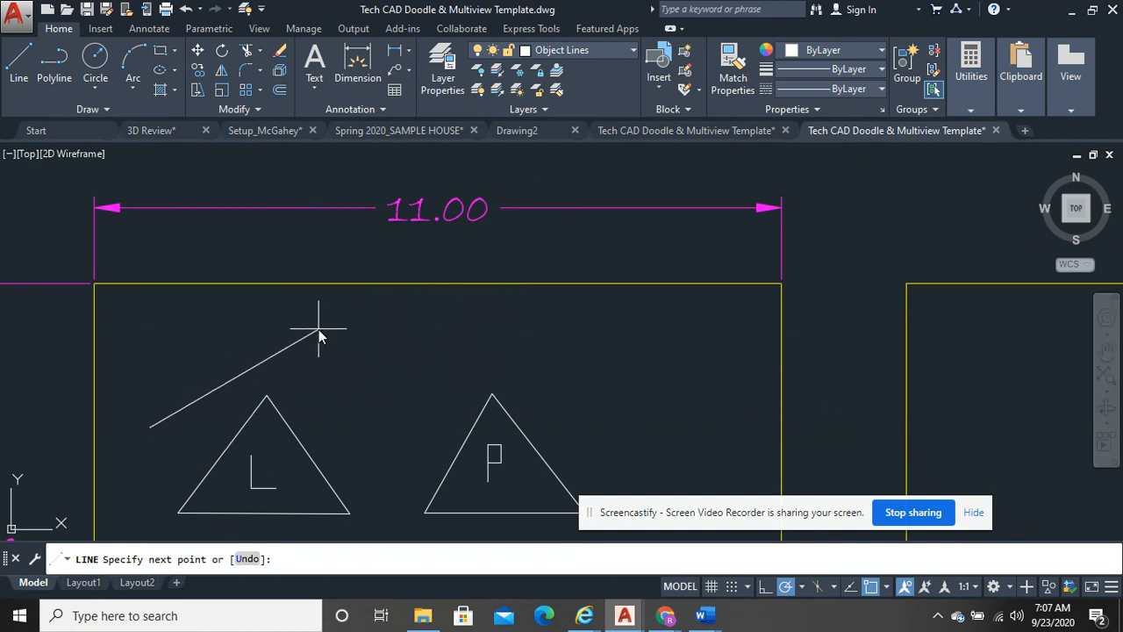
pyautogui.moveTo(312, 327)
pyautogui.mouseDown(button='middle')
pyautogui.moveTo(484, 163)
pyautogui.moveTo(528, 203)
pyautogui.mouseUp(button='middle')
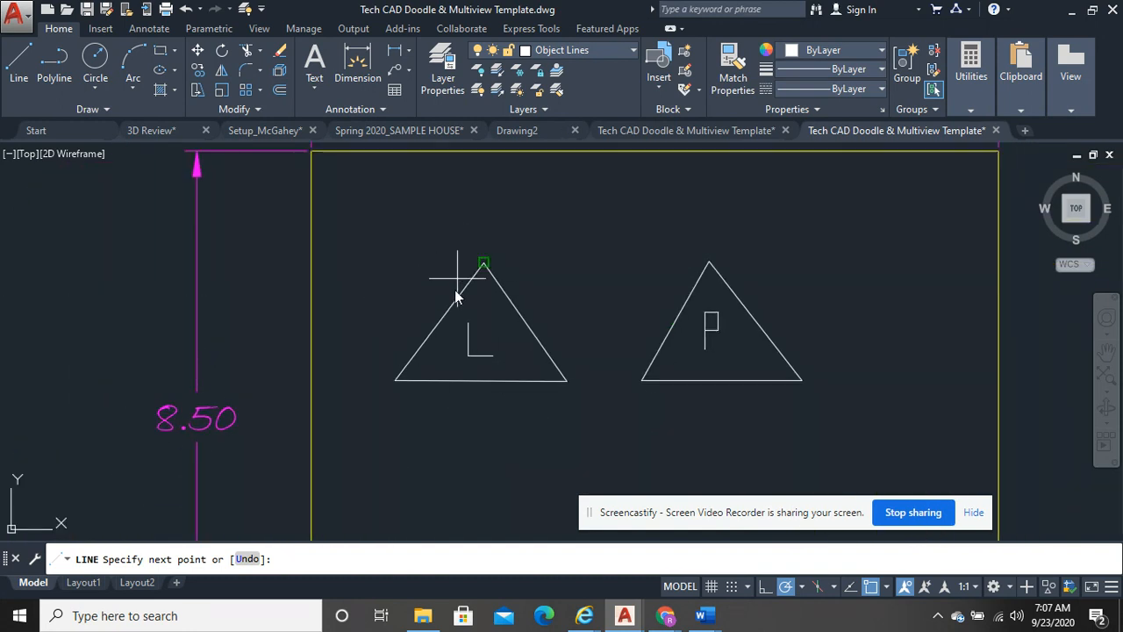
pyautogui.press('Escape')
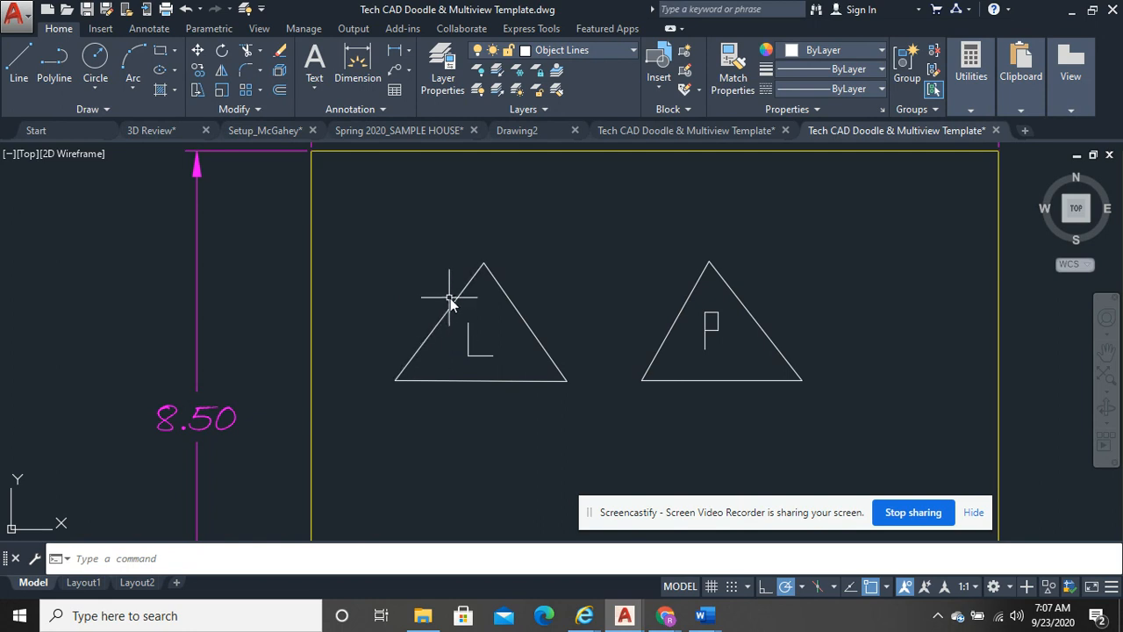
# Erase the right side of the L triangle
pyautogui.moveTo(537, 321); pyautogui.dragTo(342, 355, button='middle')
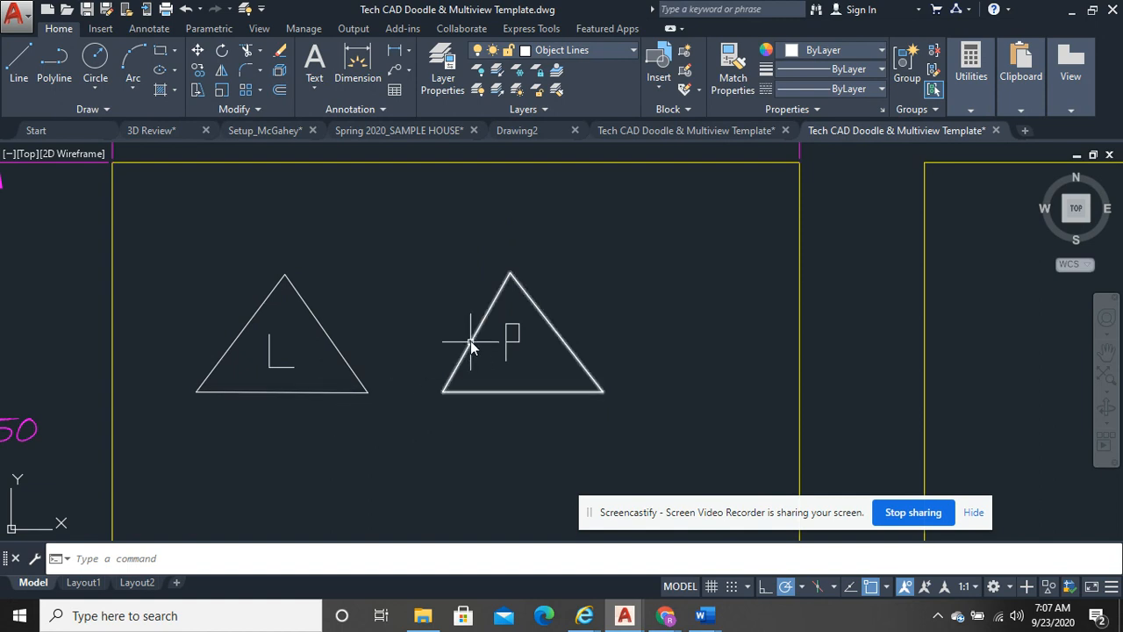
pyautogui.click(304, 303)
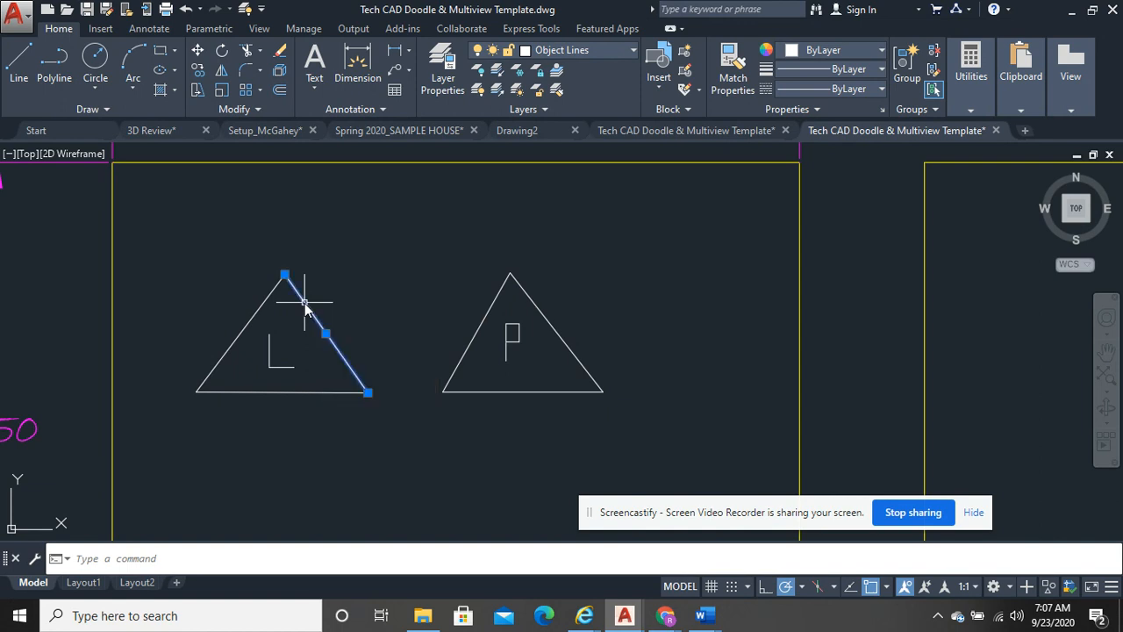
pyautogui.click(278, 52)
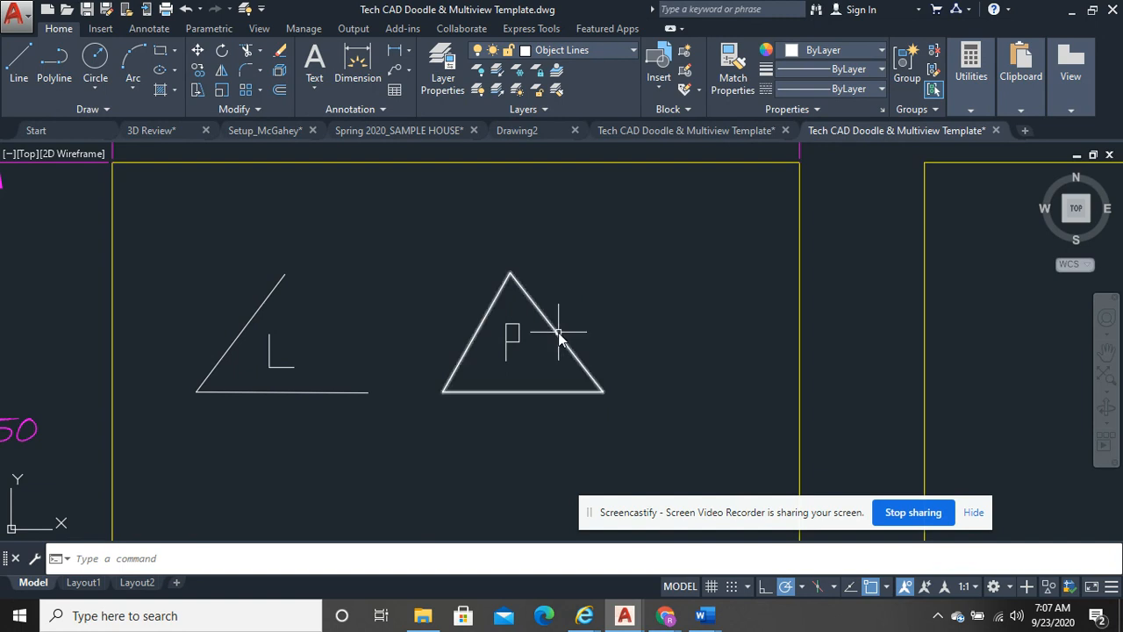
# Erase the polyline triangle around the letter P
pyautogui.moveTo(558, 337)
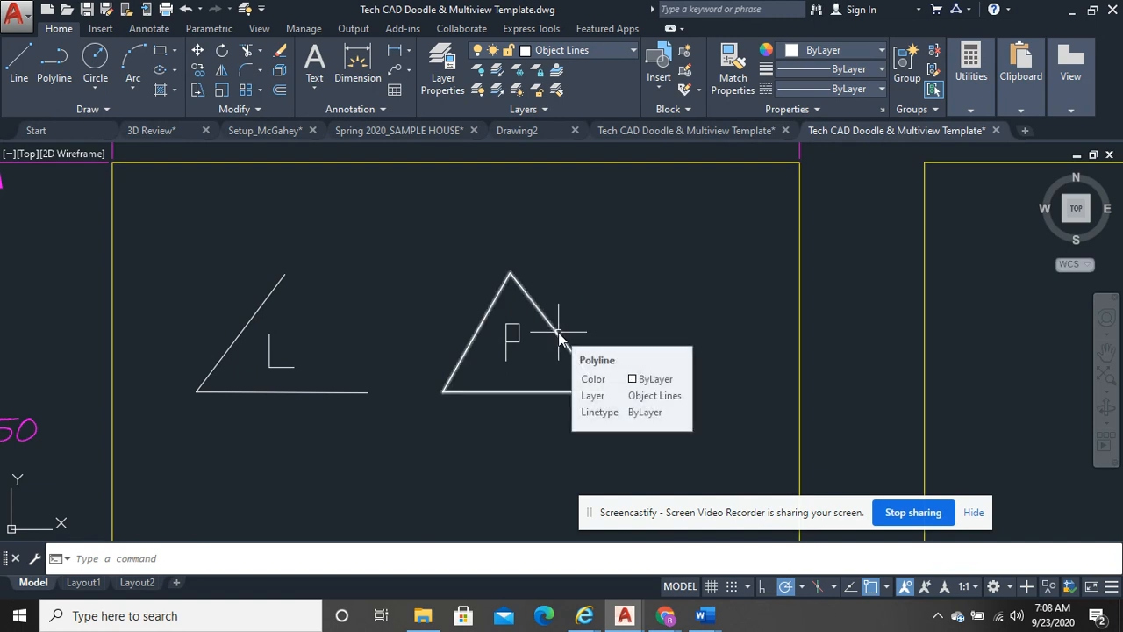
pyautogui.click(558, 337)
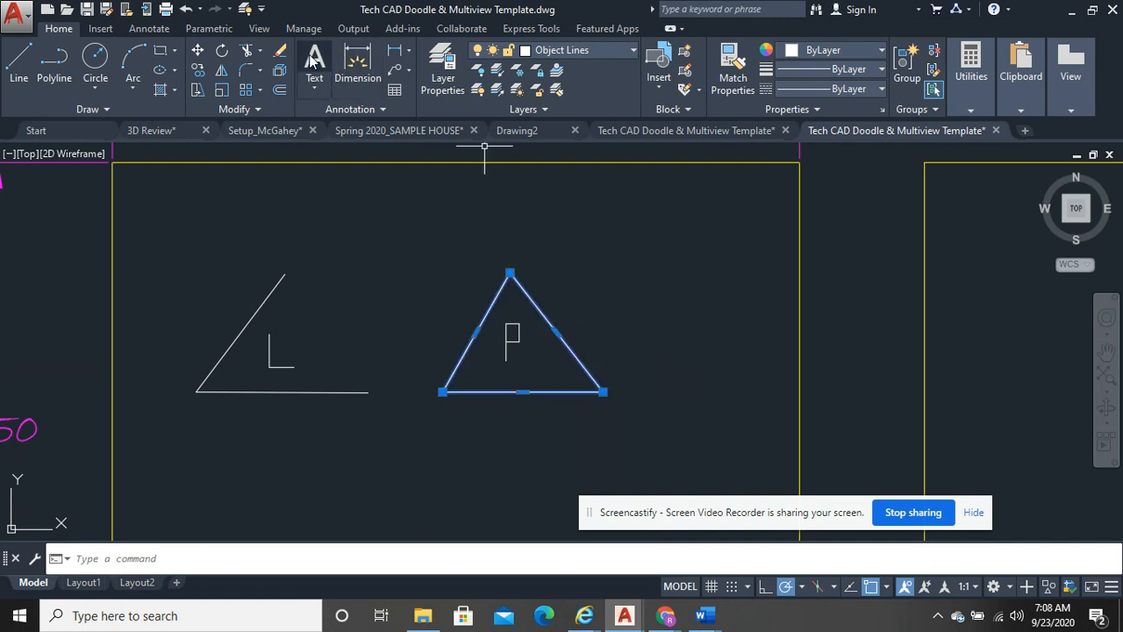
pyautogui.click(275, 53)
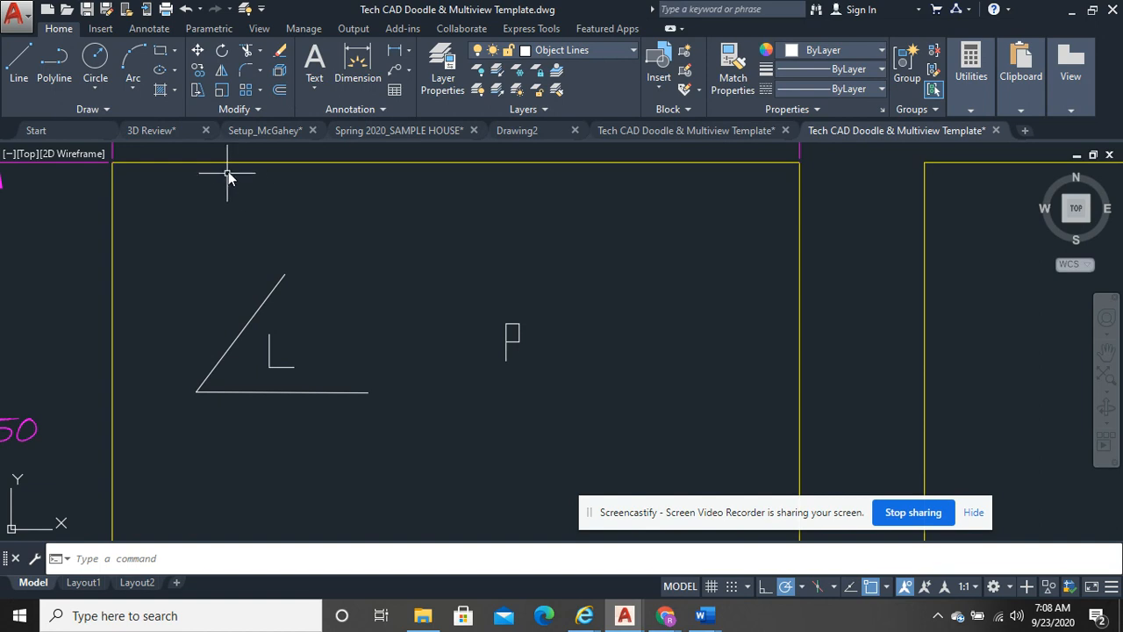
# Undo the erasures of the triangle around the P and of the L triangle's right side
pyautogui.click(191, 9)
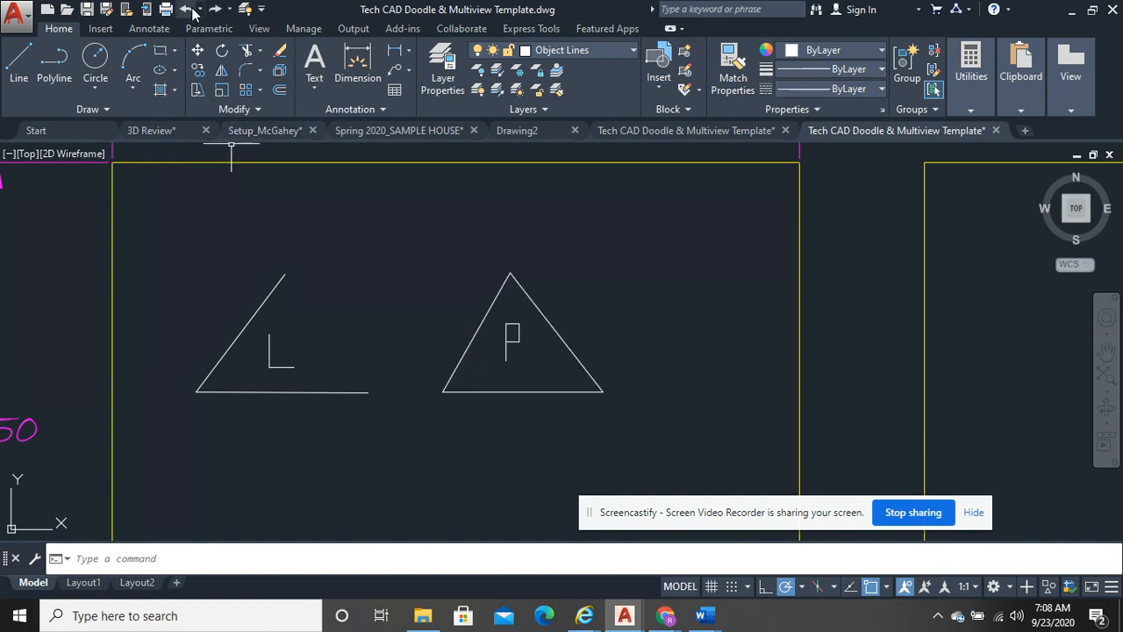
pyautogui.click(191, 9)
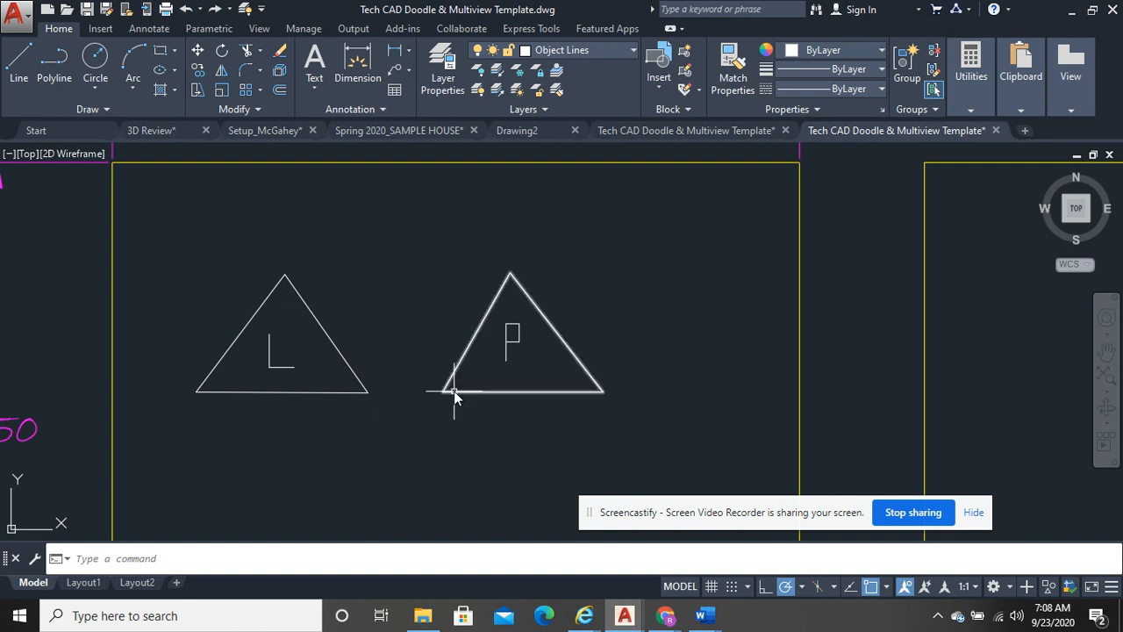
pyautogui.moveTo(453, 330)
pyautogui.mouseDown()
pyautogui.moveTo(454, 297)
pyautogui.moveTo(457, 342)
pyautogui.moveTo(494, 353)
pyautogui.moveTo(448, 319)
pyautogui.moveTo(456, 342)
pyautogui.moveTo(485, 342)
pyautogui.moveTo(441, 321)
pyautogui.moveTo(471, 316)
pyautogui.moveTo(456, 337)
pyautogui.mouseUp()
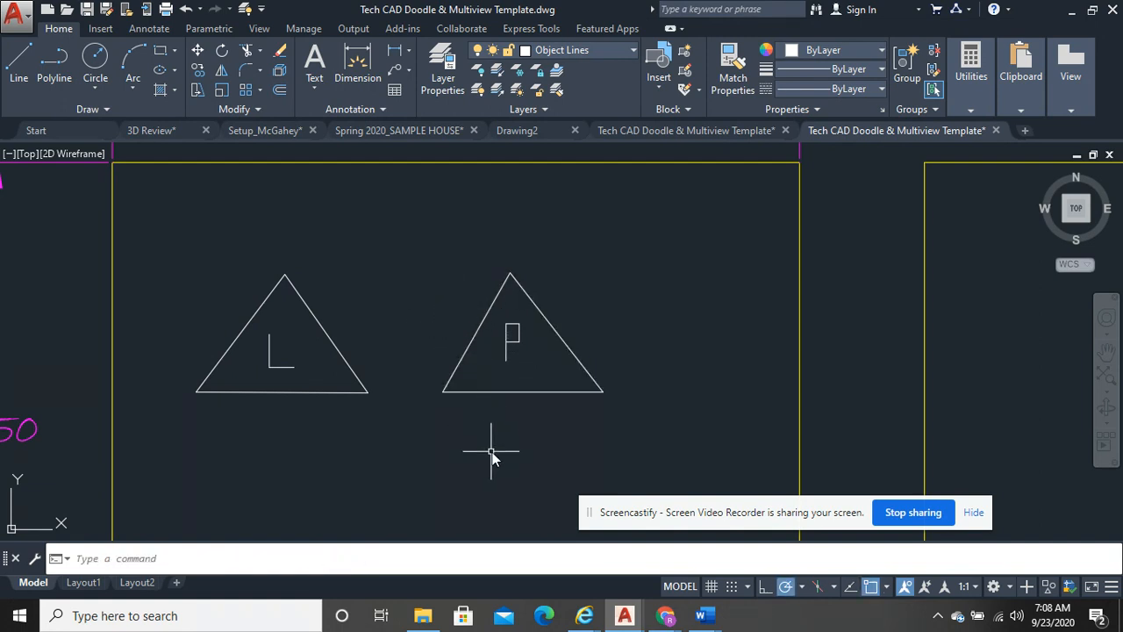
# Draw connected lines down from the P triangle's lower-left corner and horizontally to the right beneath it
pyautogui.click(26, 78)
pyautogui.moveTo(480, 456); pyautogui.dragTo(399, 346, button='middle')
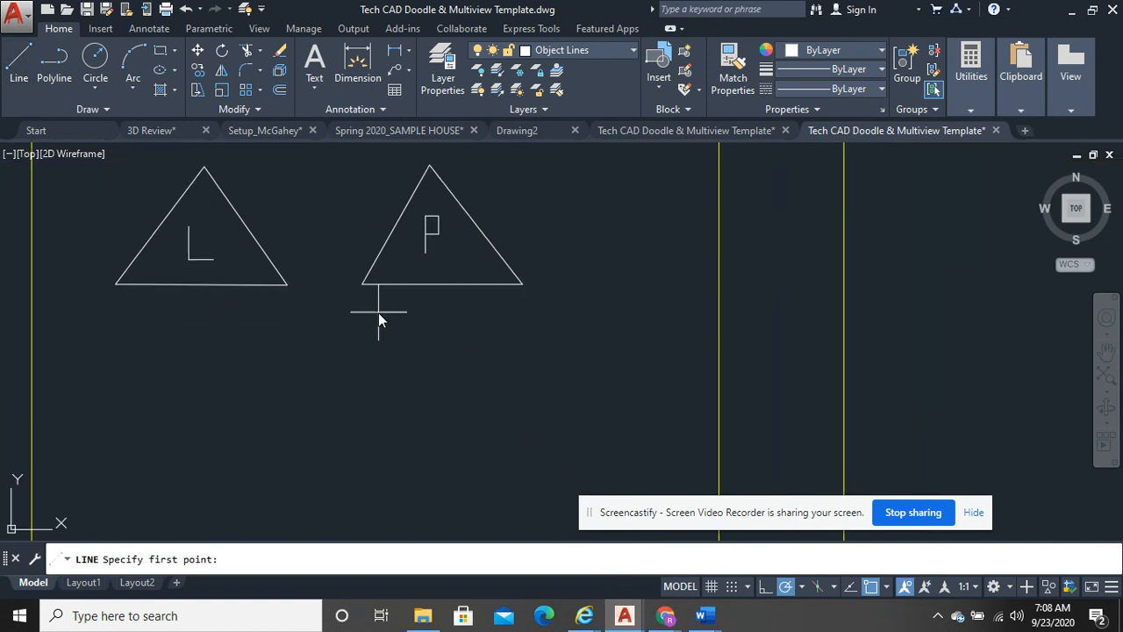
pyautogui.click(362, 284)
pyautogui.click(361, 405)
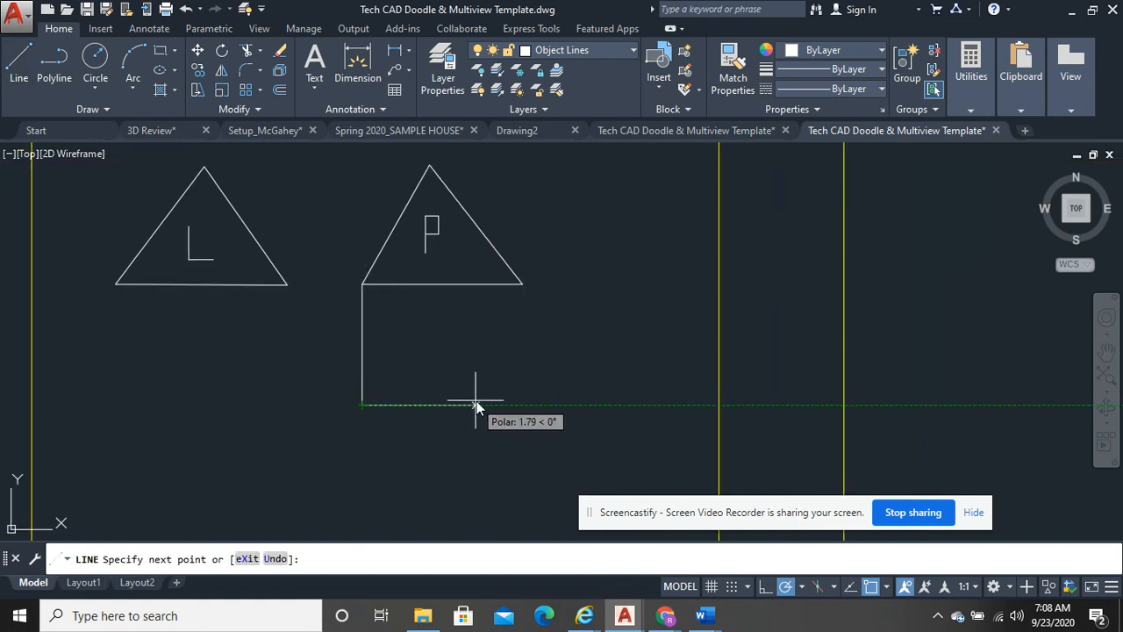
pyautogui.click(518, 405)
pyautogui.rightClick(516, 311)
pyautogui.click(554, 323)
# Erase the connected lines drawn below the P triangle
pyautogui.click(526, 464)
pyautogui.click(346, 383)
pyautogui.write('e')
pyautogui.press('Return')
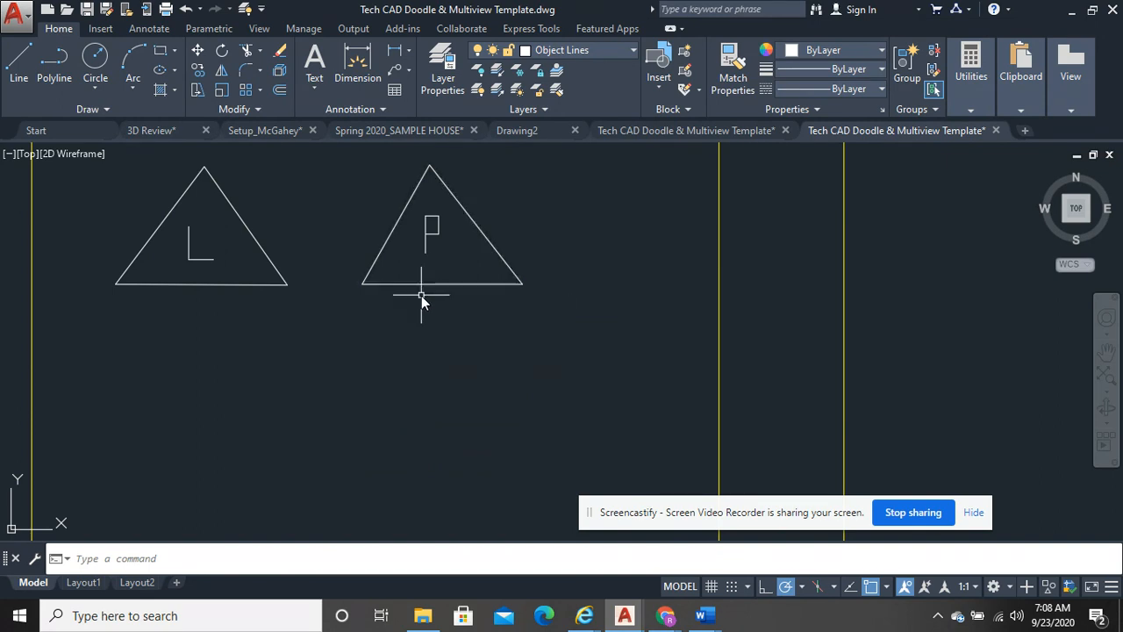
# Erase the triangle around the P by starting the Erase command before selecting it, and undo the erasure
pyautogui.moveTo(430, 286); pyautogui.dragTo(416, 346, button='middle')
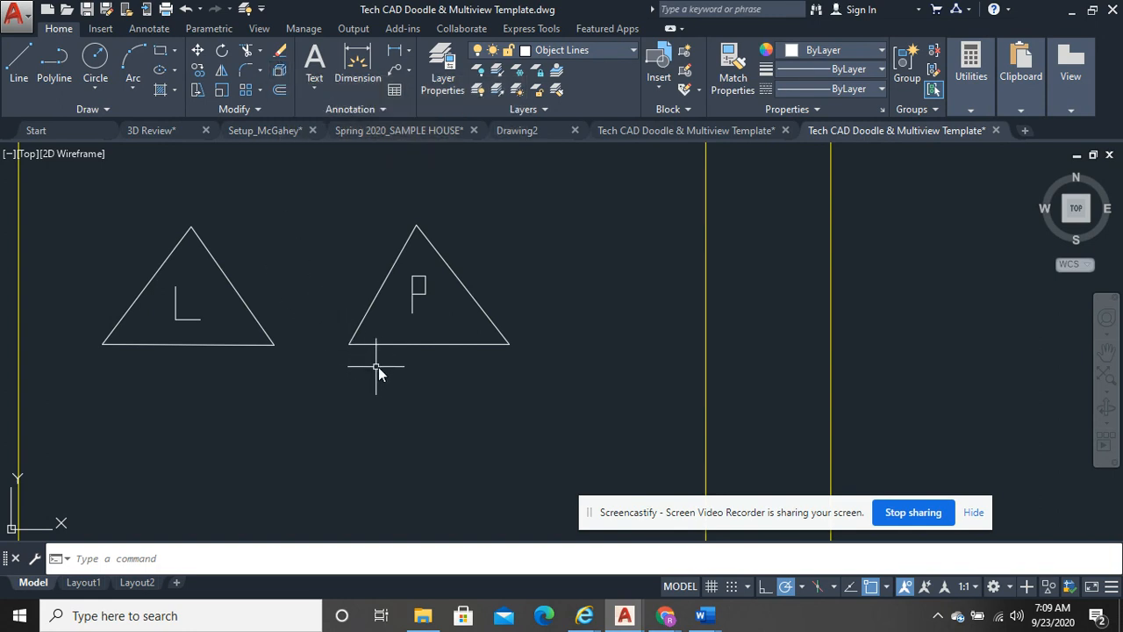
pyautogui.click(277, 55)
pyautogui.click(395, 256)
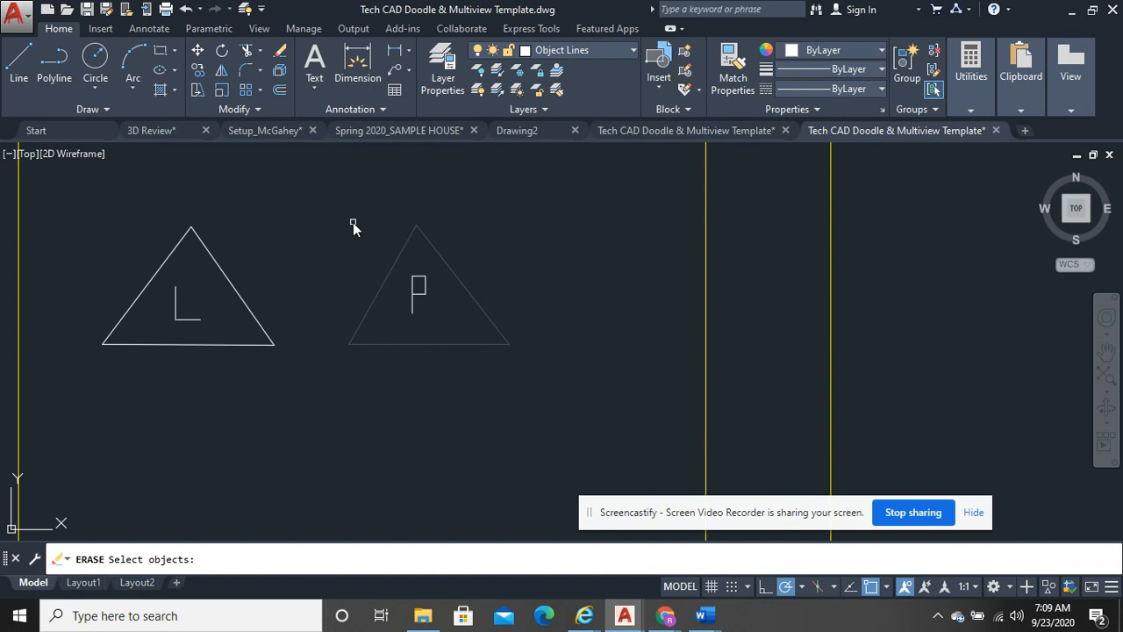
pyautogui.press('Return')
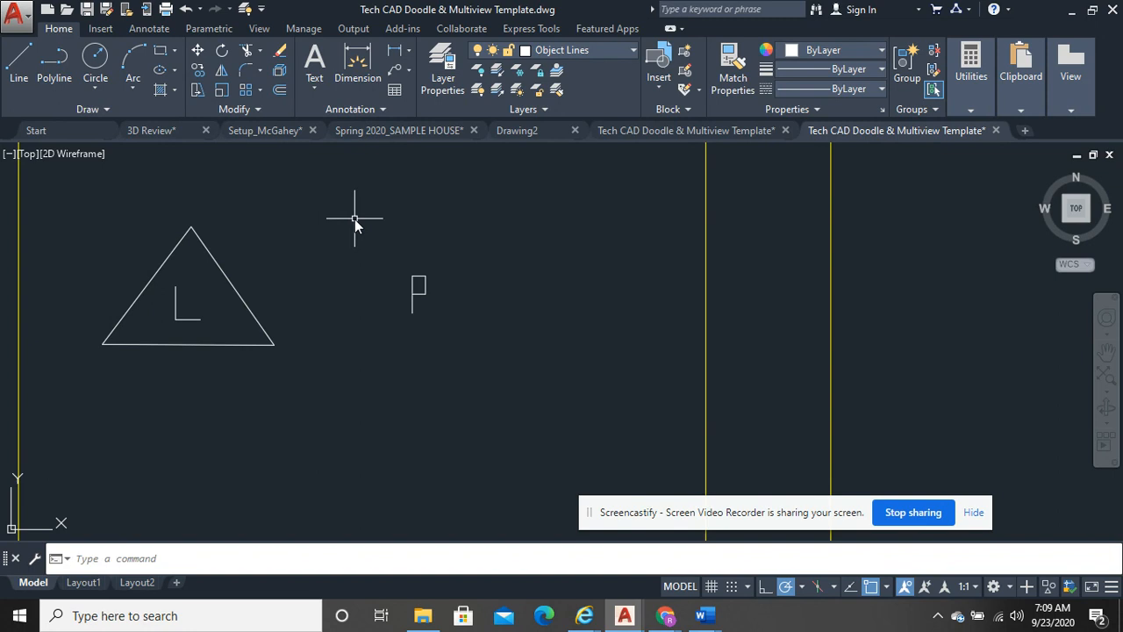
pyautogui.click(185, 8)
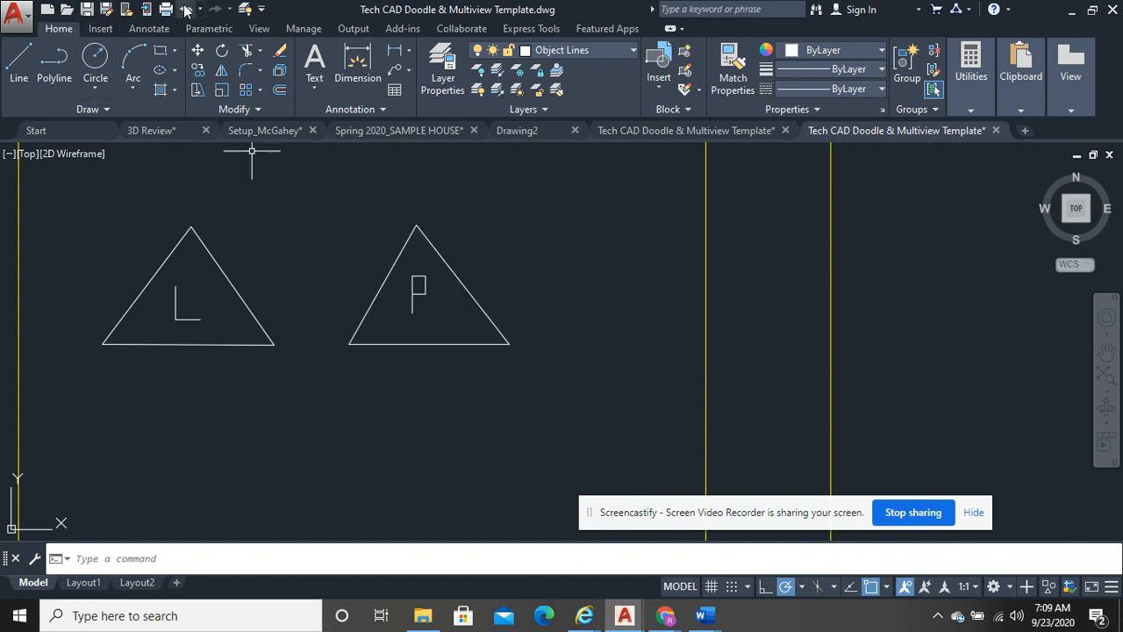
# Select the triangle around the P first, delete it, and undo the deletion
pyautogui.click(361, 321)
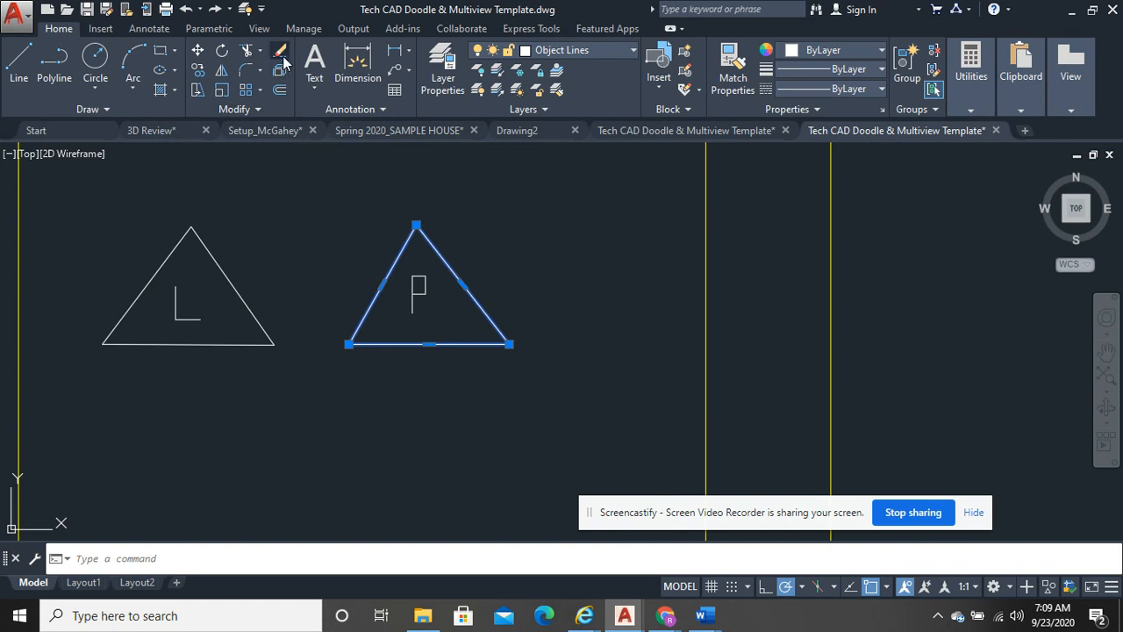
pyautogui.press('Delete')
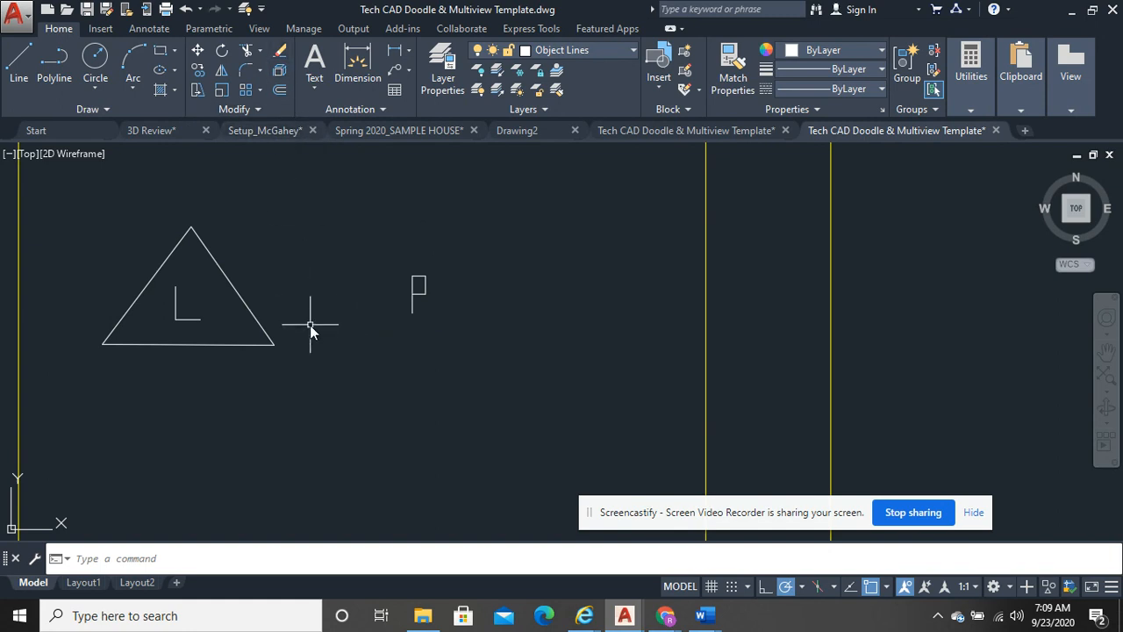
pyautogui.click(186, 9)
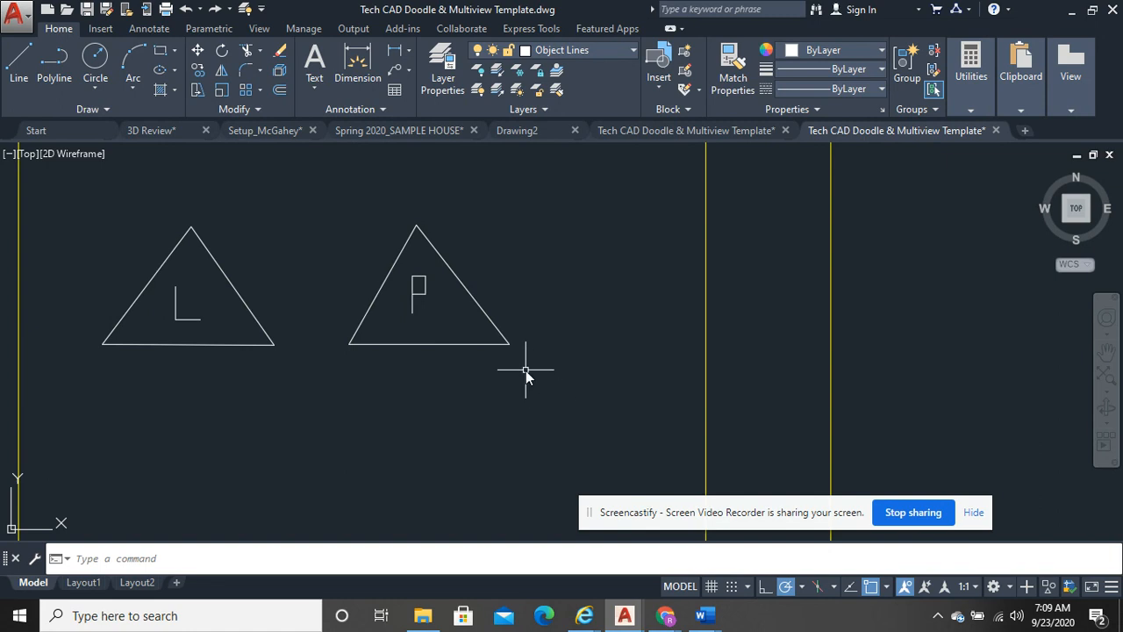
# Explode the polyline triangle around the P into separate lines
pyautogui.click(486, 367)
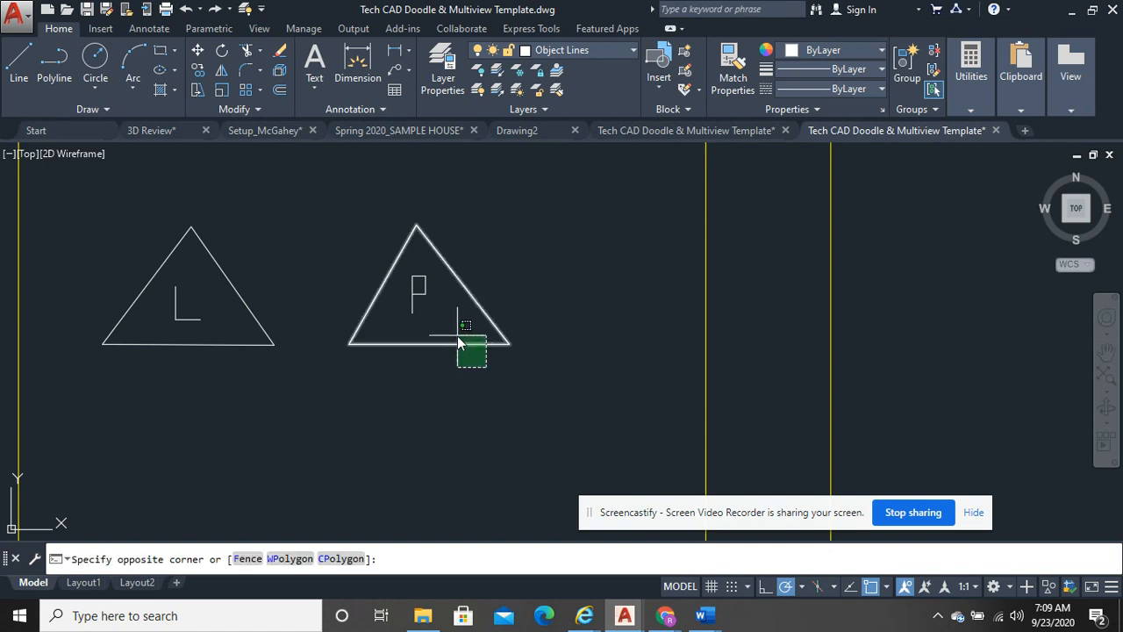
pyautogui.click(459, 340)
pyautogui.click(449, 468)
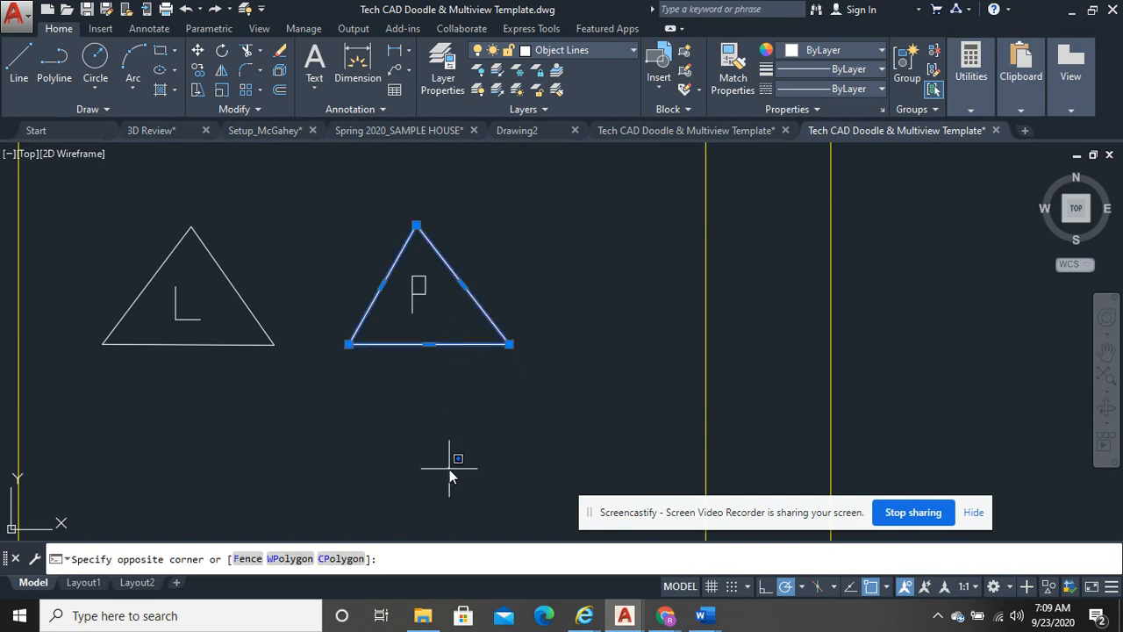
pyautogui.click(426, 445)
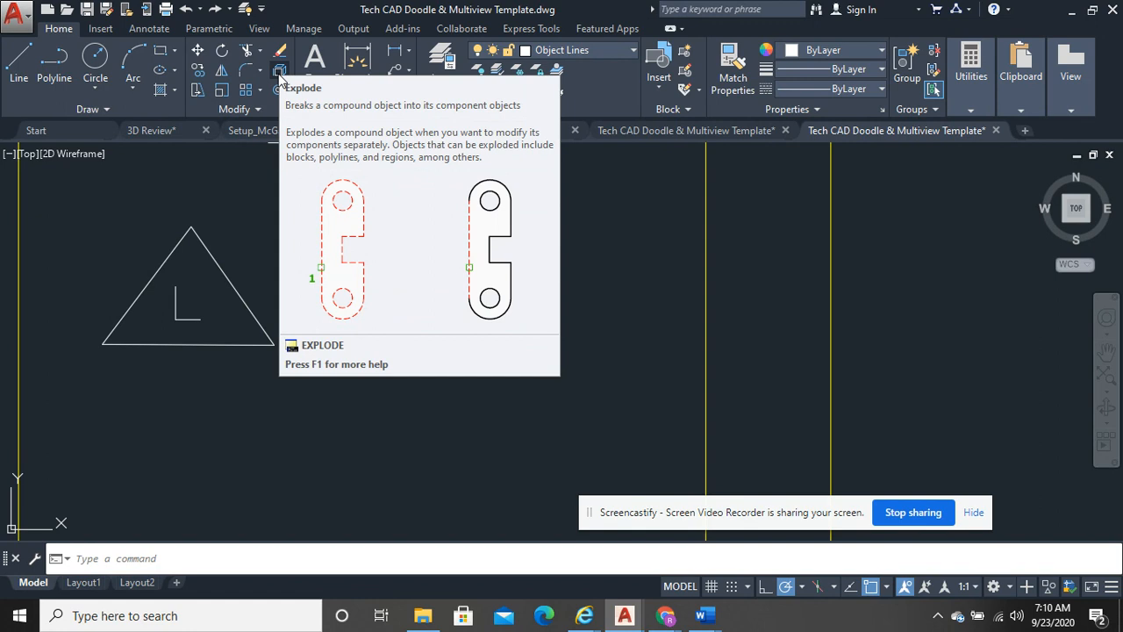
pyautogui.click(280, 77)
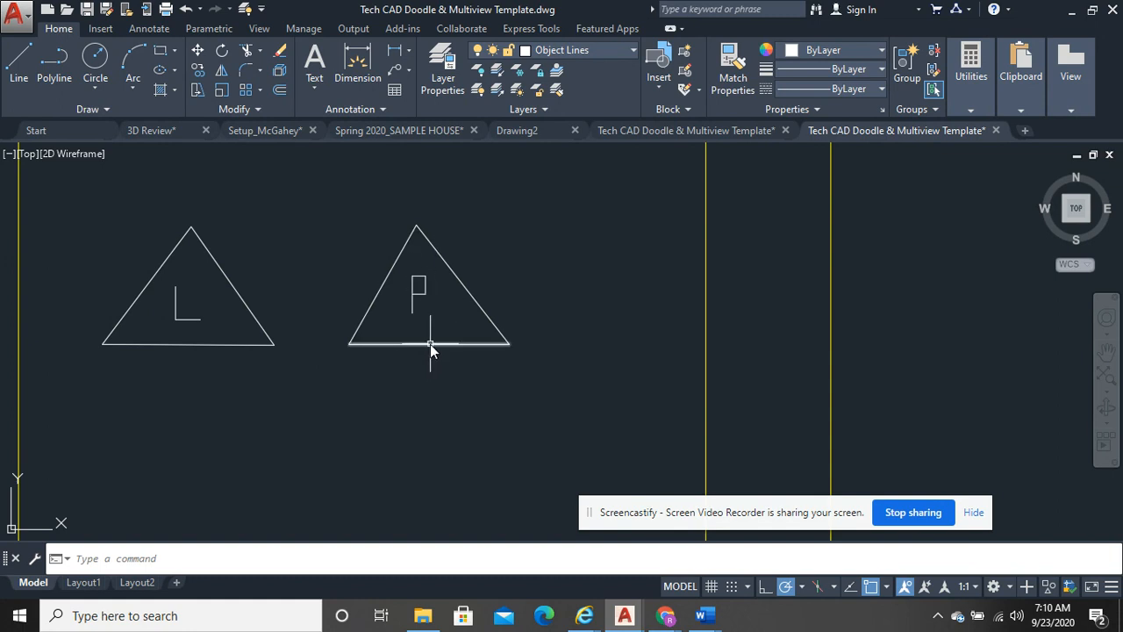
# Delete the bottom side of the exploded P triangle and undo the deletion
pyautogui.click(374, 345)
pyautogui.press('Delete')
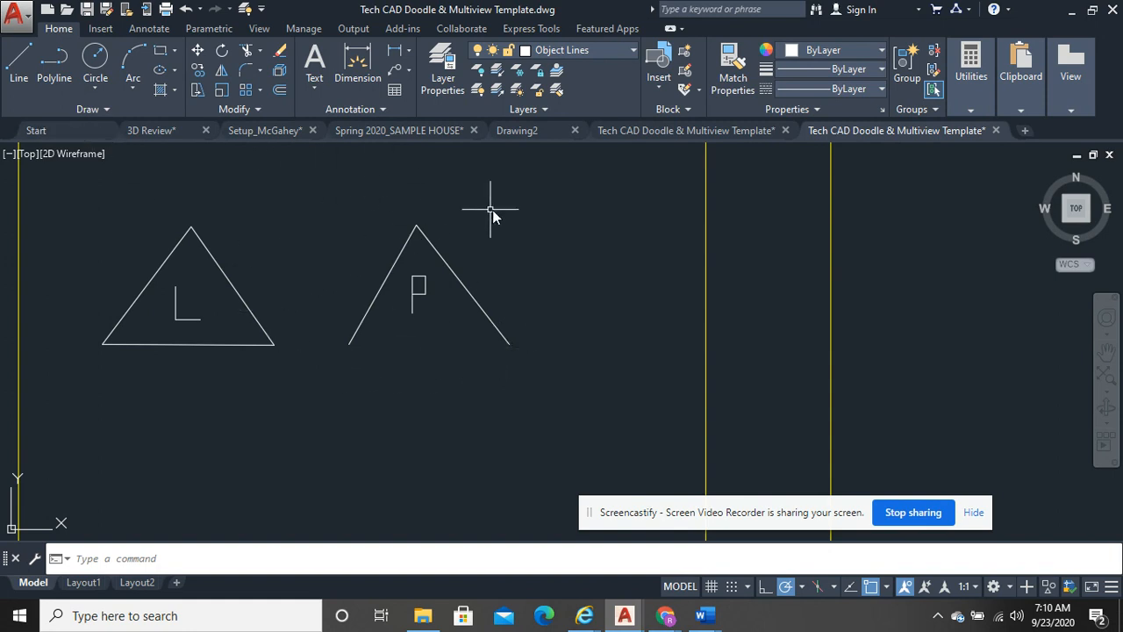
pyautogui.click(186, 9)
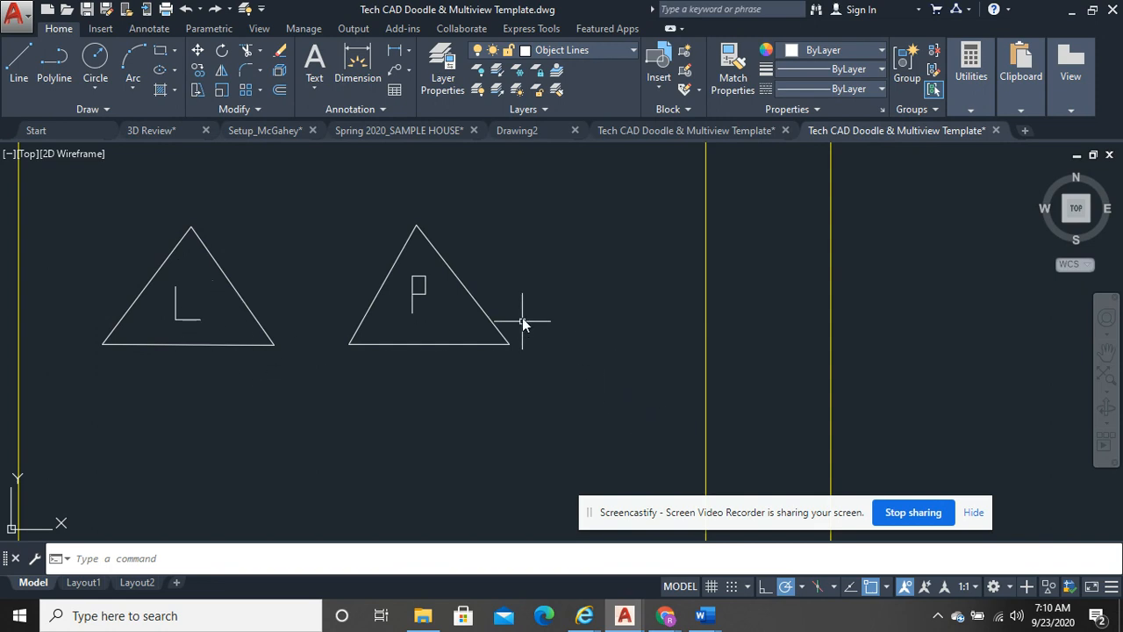
pyautogui.moveTo(559, 382)
pyautogui.mouseDown(button='middle')
pyautogui.moveTo(619, 366)
pyautogui.moveTo(628, 388)
pyautogui.mouseUp(button='middle')
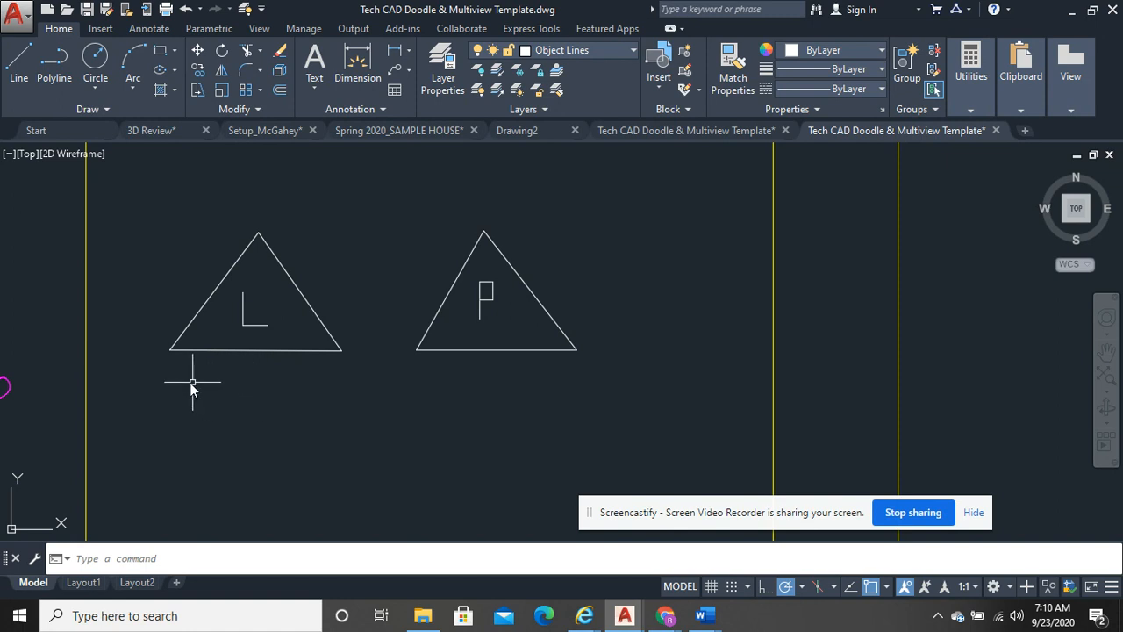
pyautogui.click(256, 111)
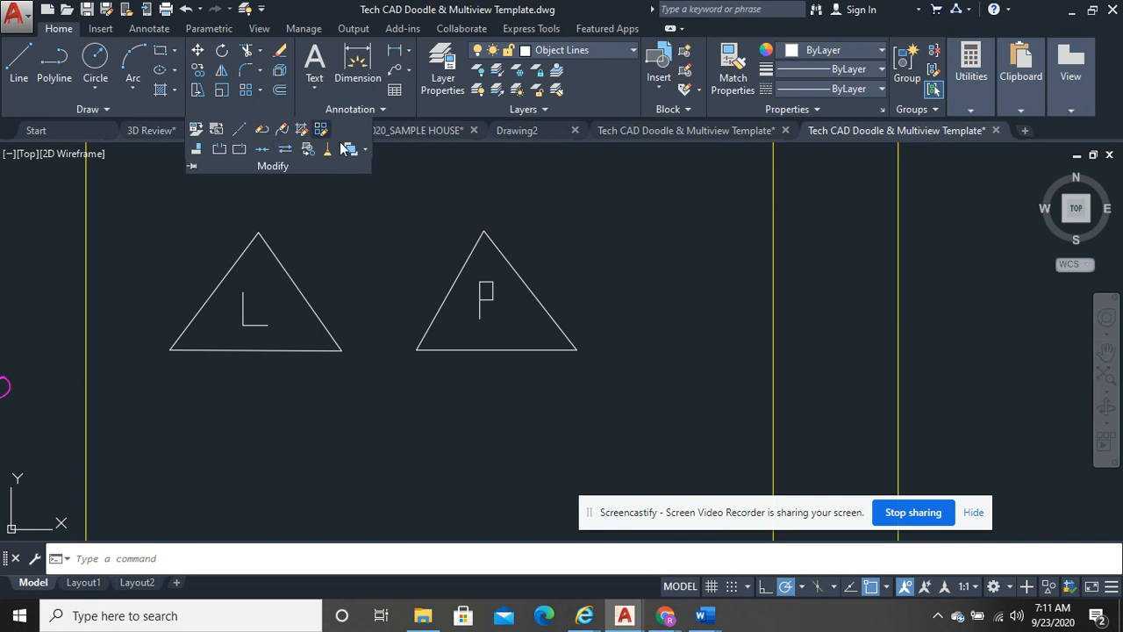
pyautogui.click(378, 191)
pyautogui.click(372, 223)
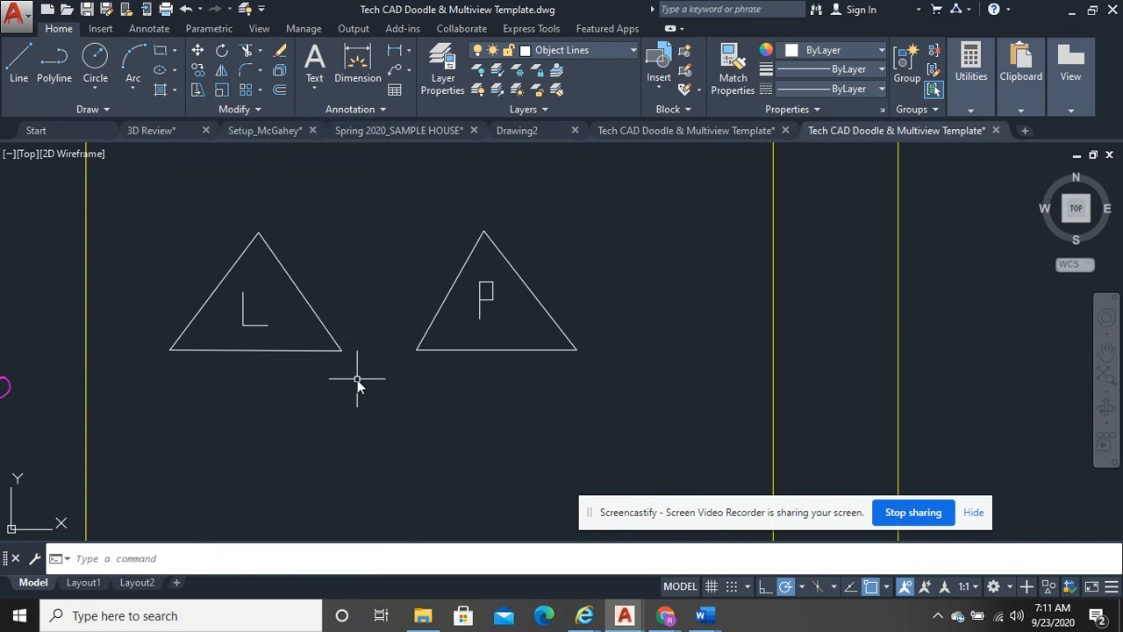
pyautogui.write('j')
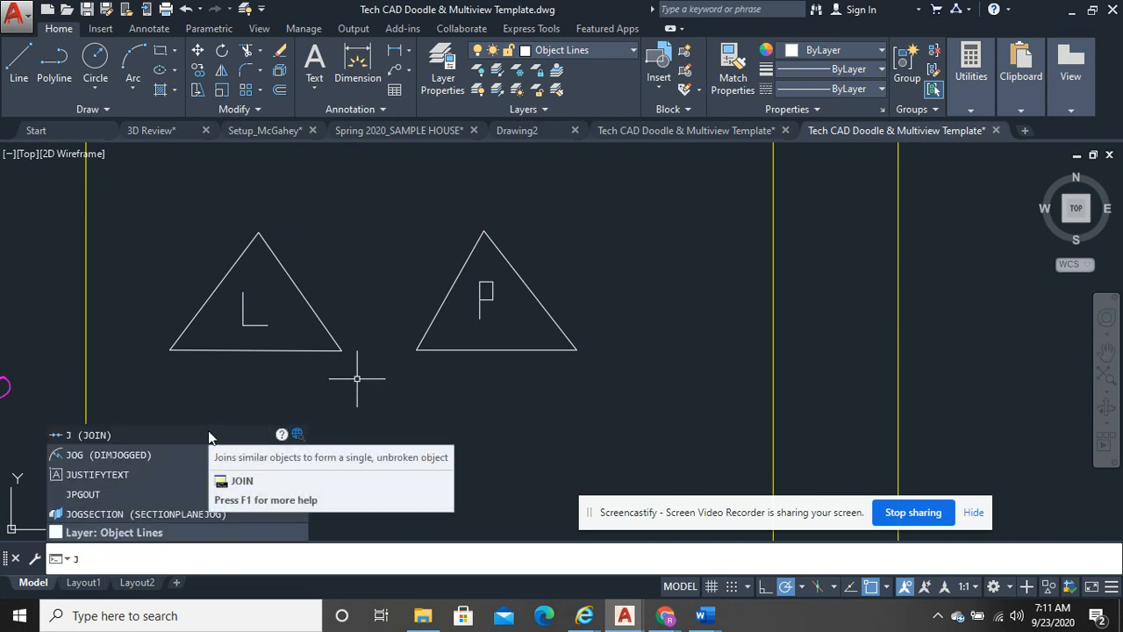
pyautogui.press('Escape')
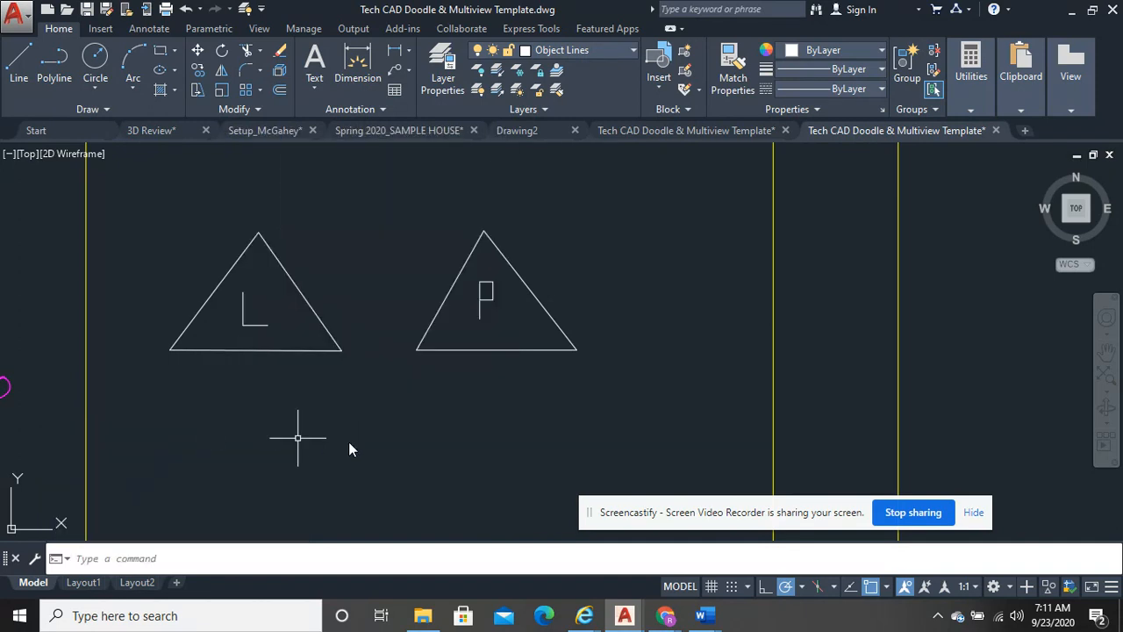
# Join the three separate sides of the triangle around the L into one object
pyautogui.click(361, 386)
pyautogui.click(305, 238)
pyautogui.click(252, 268)
pyautogui.click(203, 245)
pyautogui.write('j')
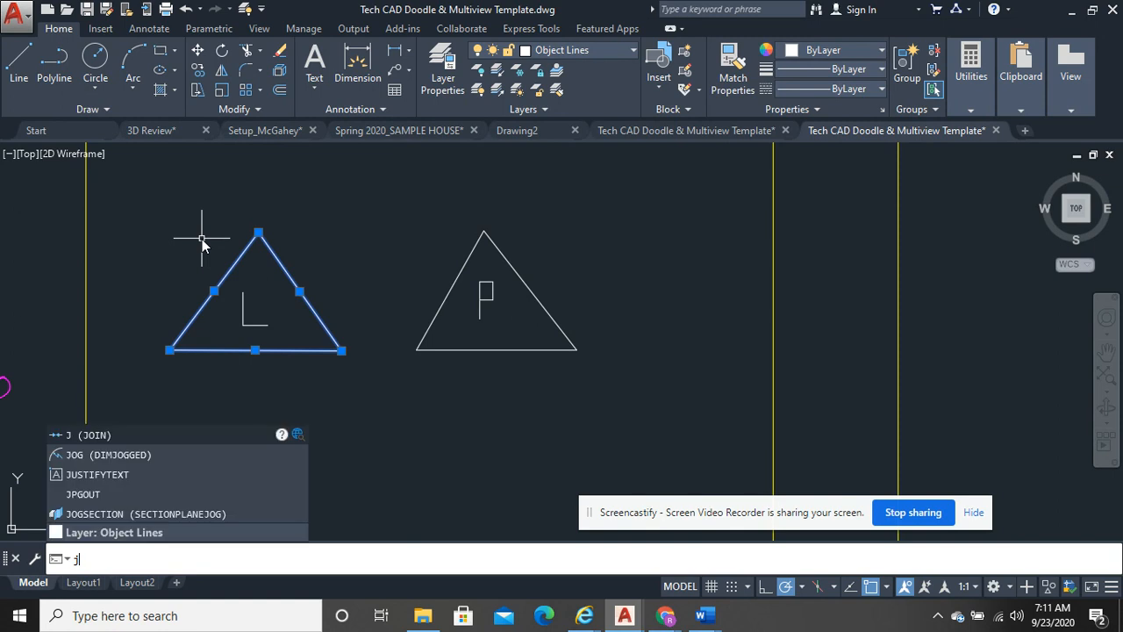
pyautogui.press('Return')
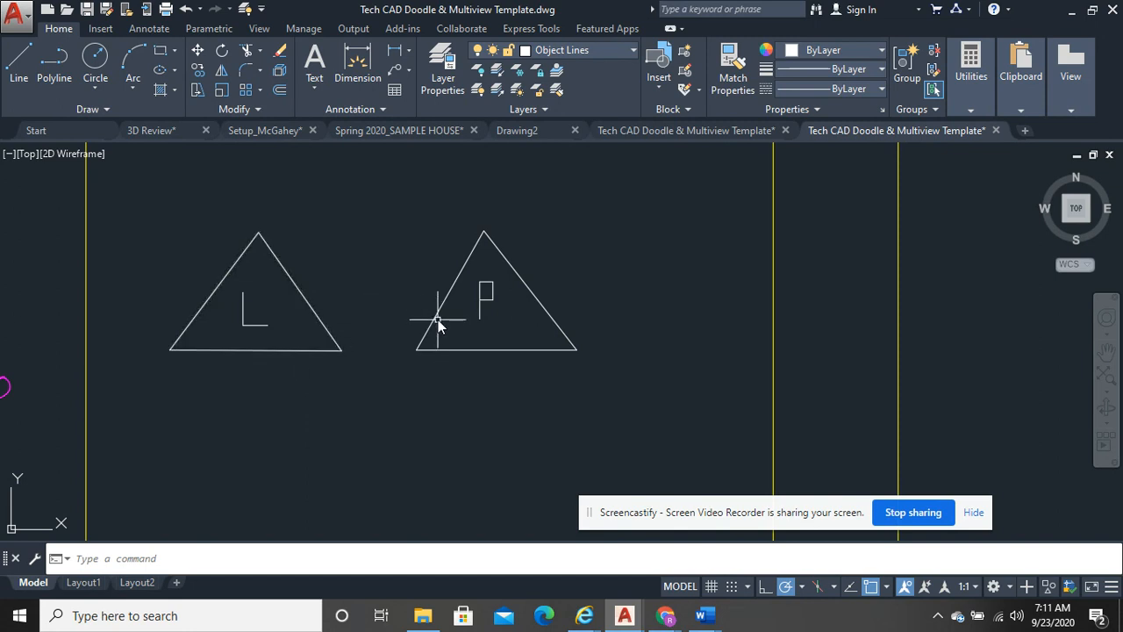
# Select the P triangle's bottom side and the L triangle in turn to check which parts belong together
pyautogui.click(445, 348)
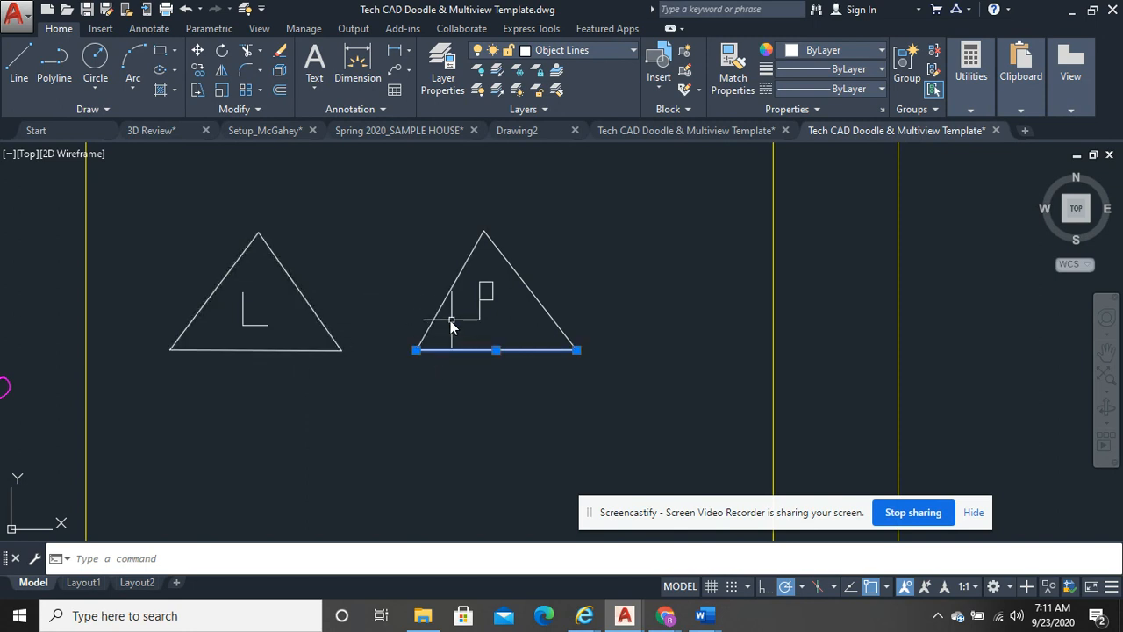
pyautogui.press('Escape')
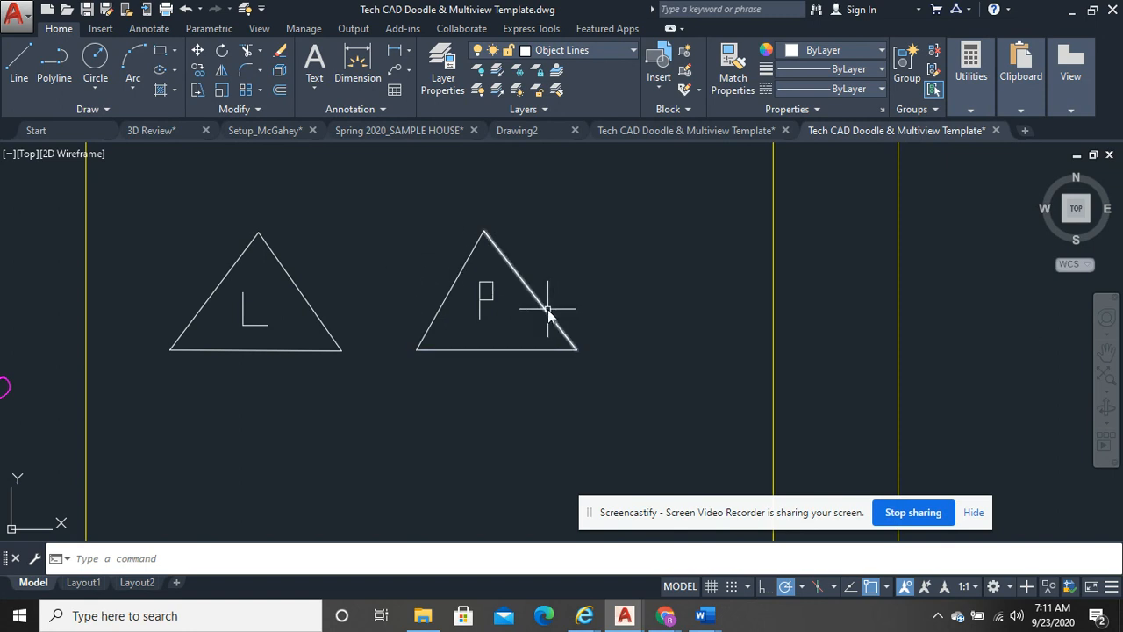
pyautogui.click(315, 349)
pyautogui.press('Escape')
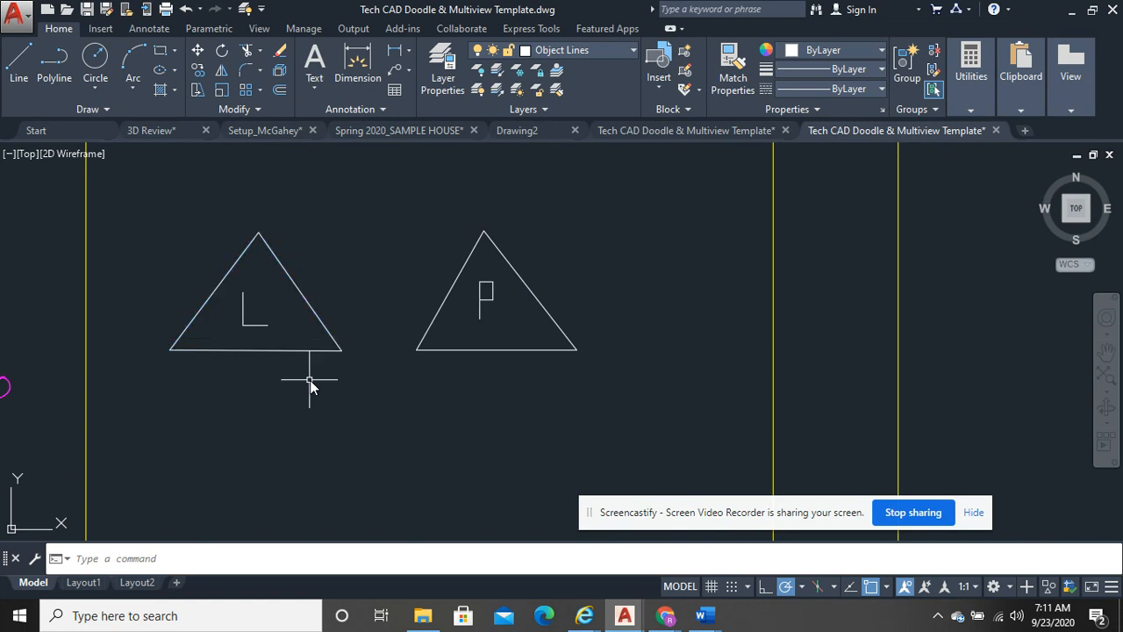
pyautogui.click(581, 400)
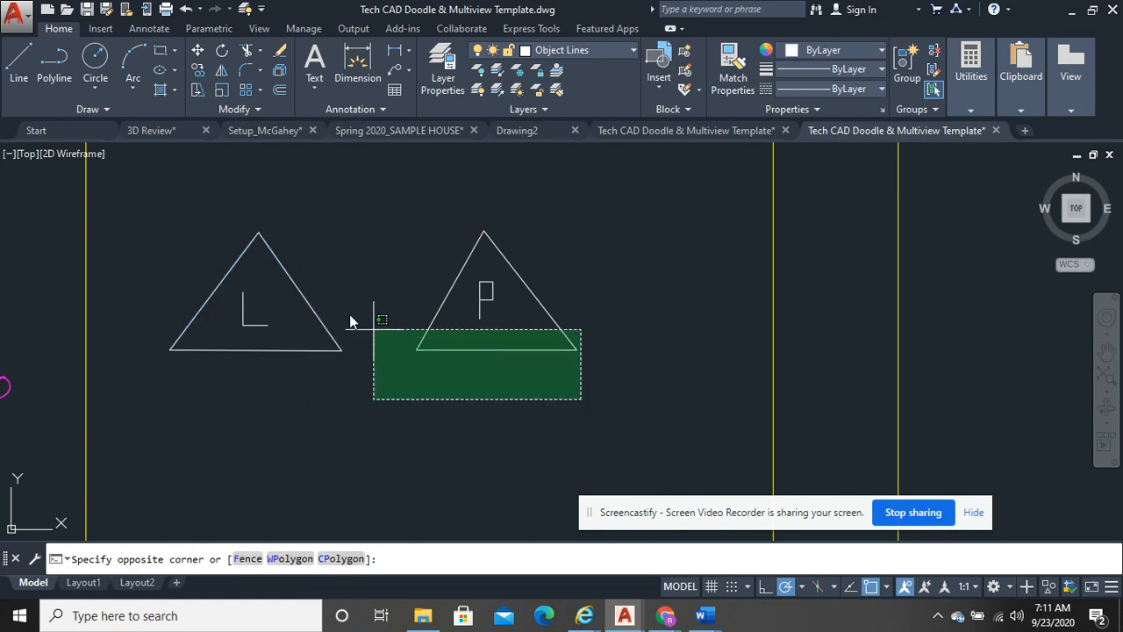
pyautogui.click(178, 216)
pyautogui.rightClick(225, 223)
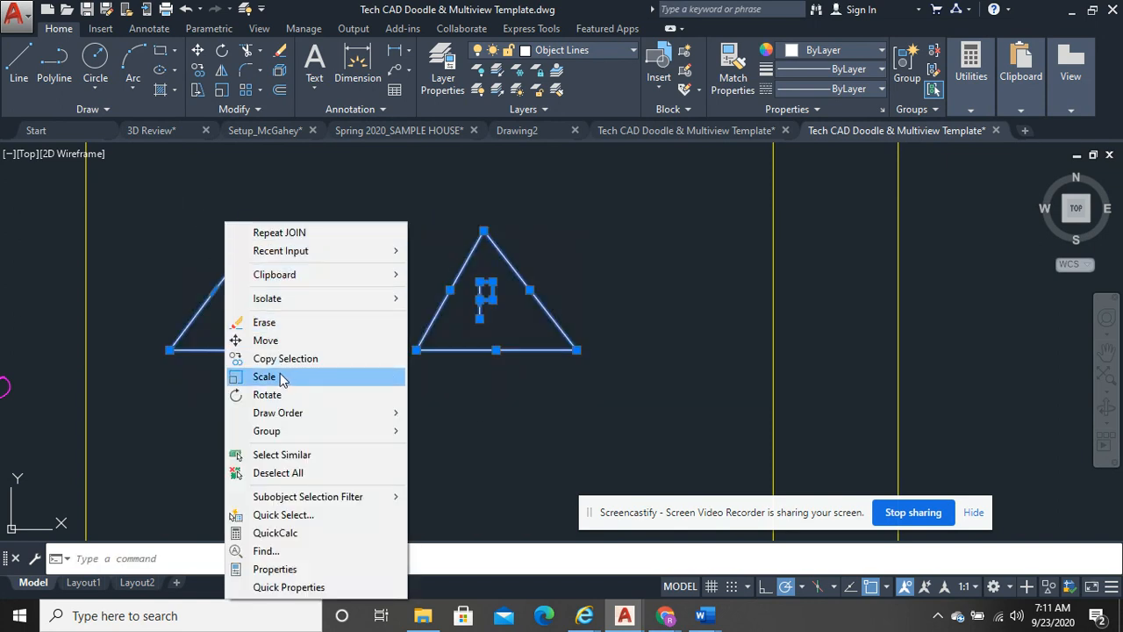
pyautogui.press('Escape')
pyautogui.press('Escape')
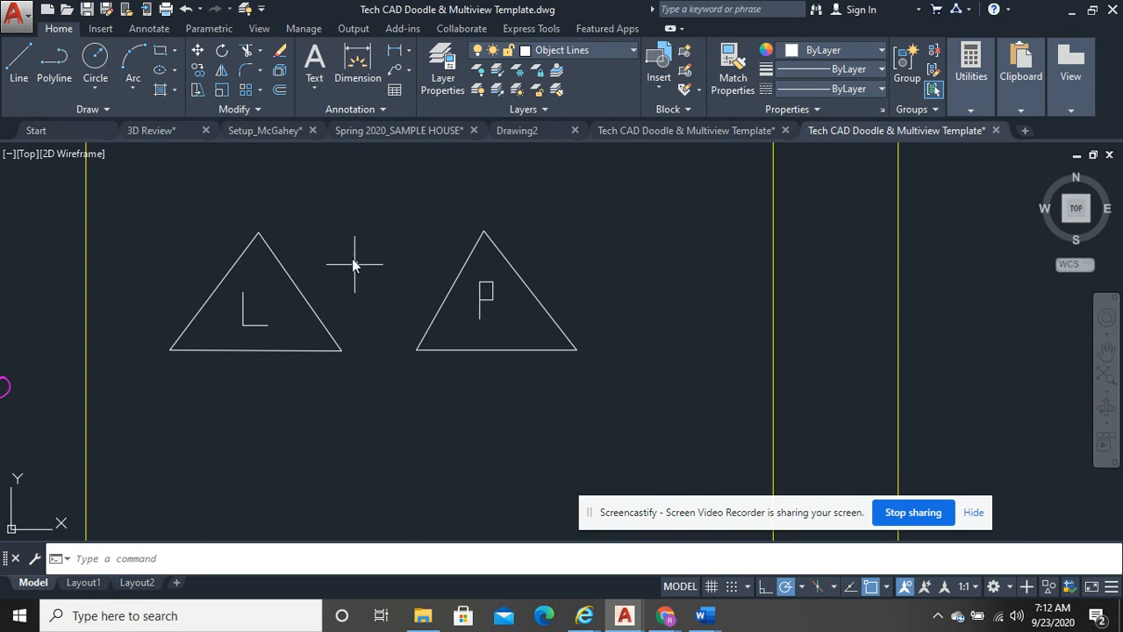
pyautogui.click(198, 71)
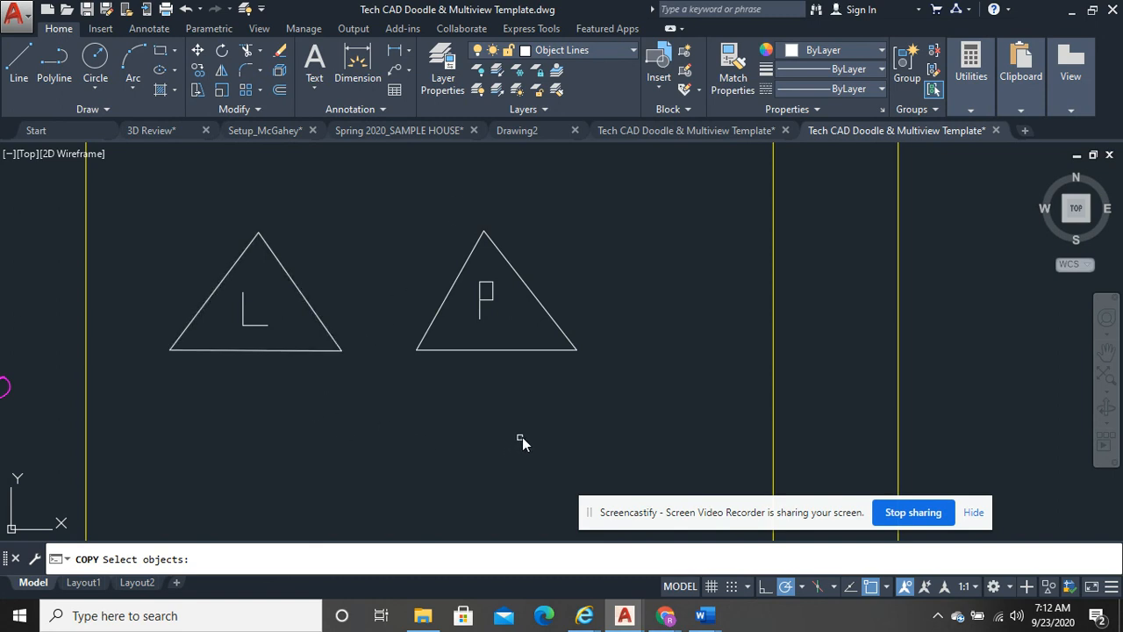
pyautogui.click(608, 414)
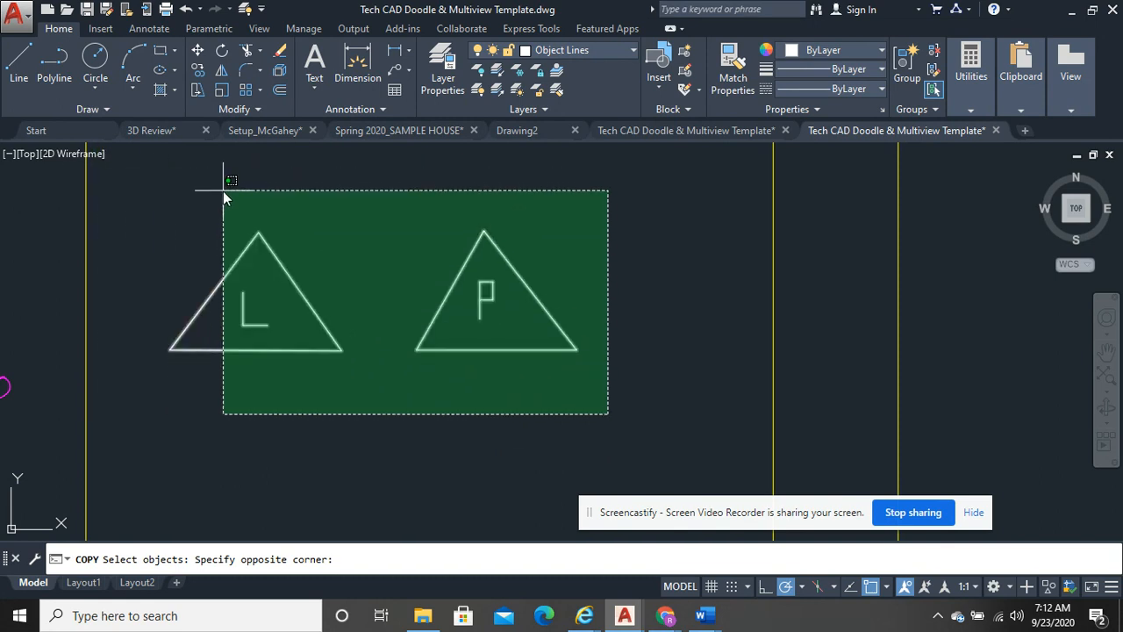
pyautogui.click(118, 170)
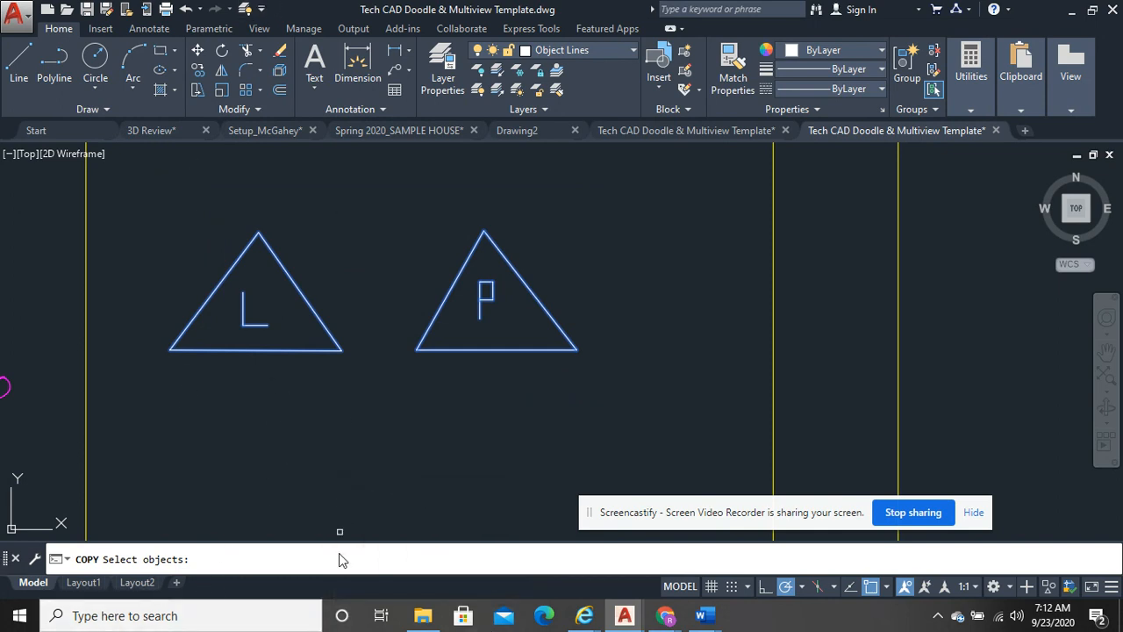
pyautogui.press('Return')
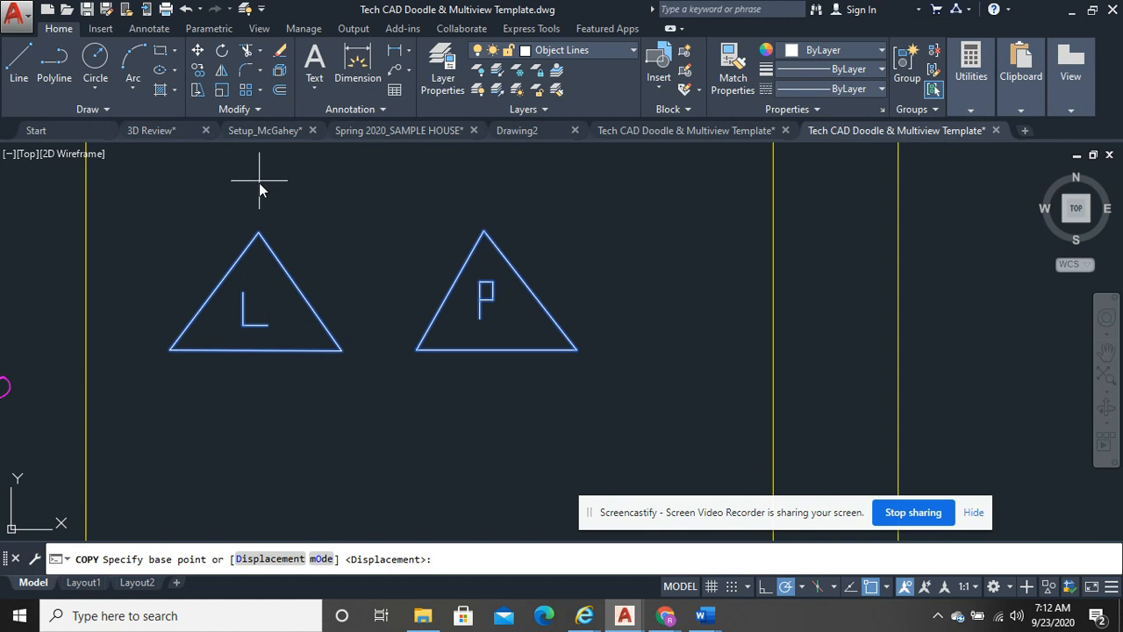
pyautogui.click(258, 233)
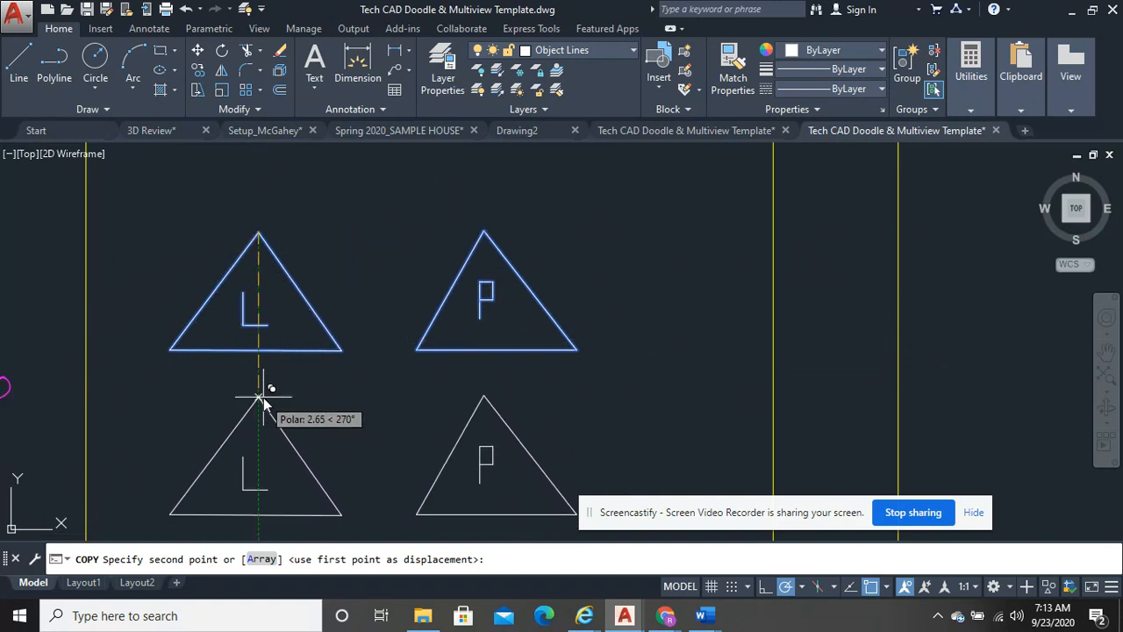
pyautogui.press('Escape')
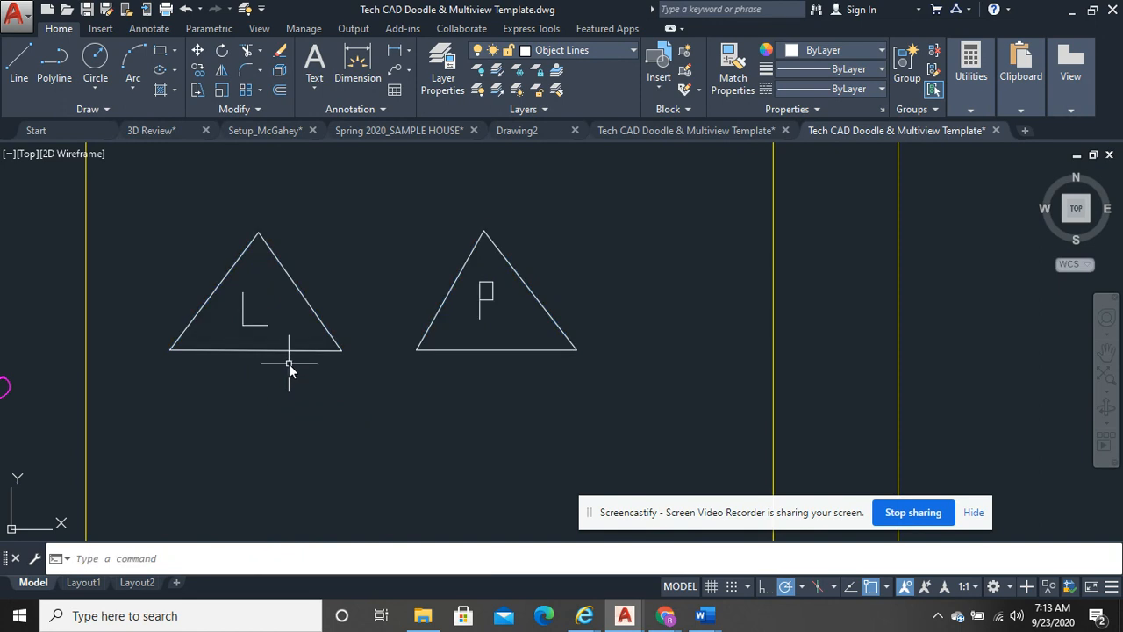
pyautogui.click(626, 398)
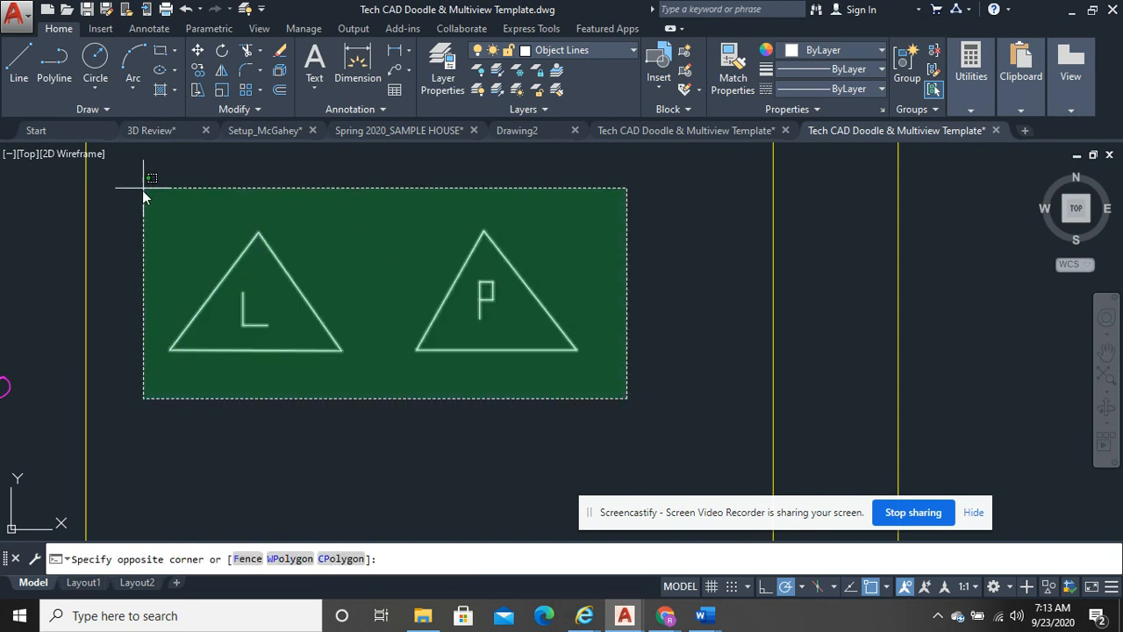
pyautogui.click(144, 188)
pyautogui.click(197, 71)
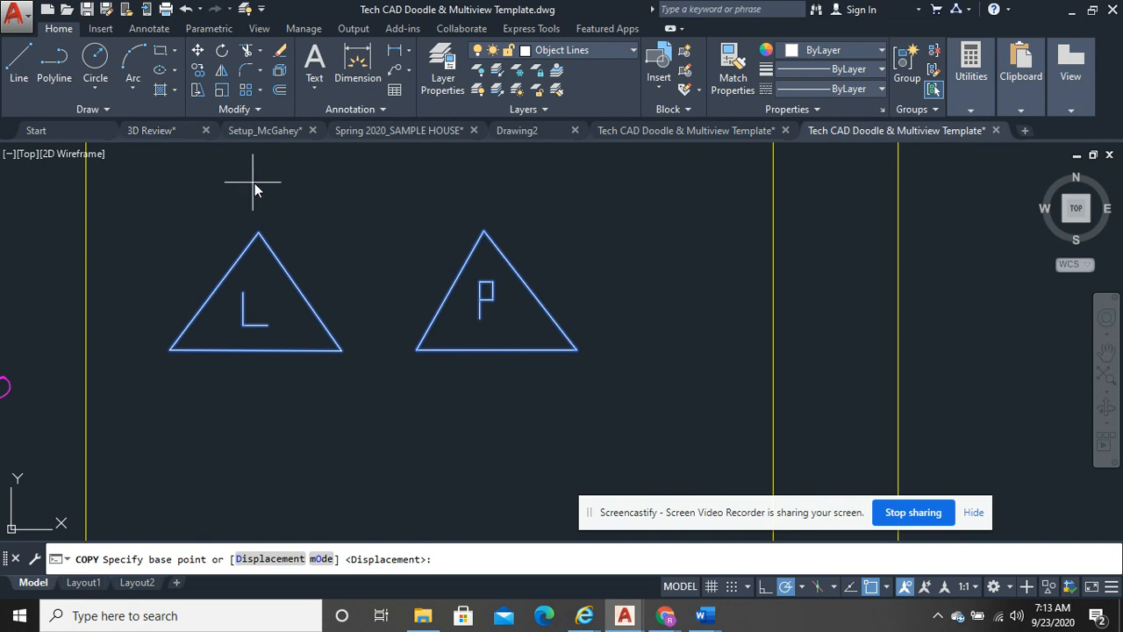
pyautogui.click(319, 181)
pyautogui.moveTo(342, 299); pyautogui.dragTo(323, 149, button='middle')
pyautogui.scroll(-2, 308, 214)
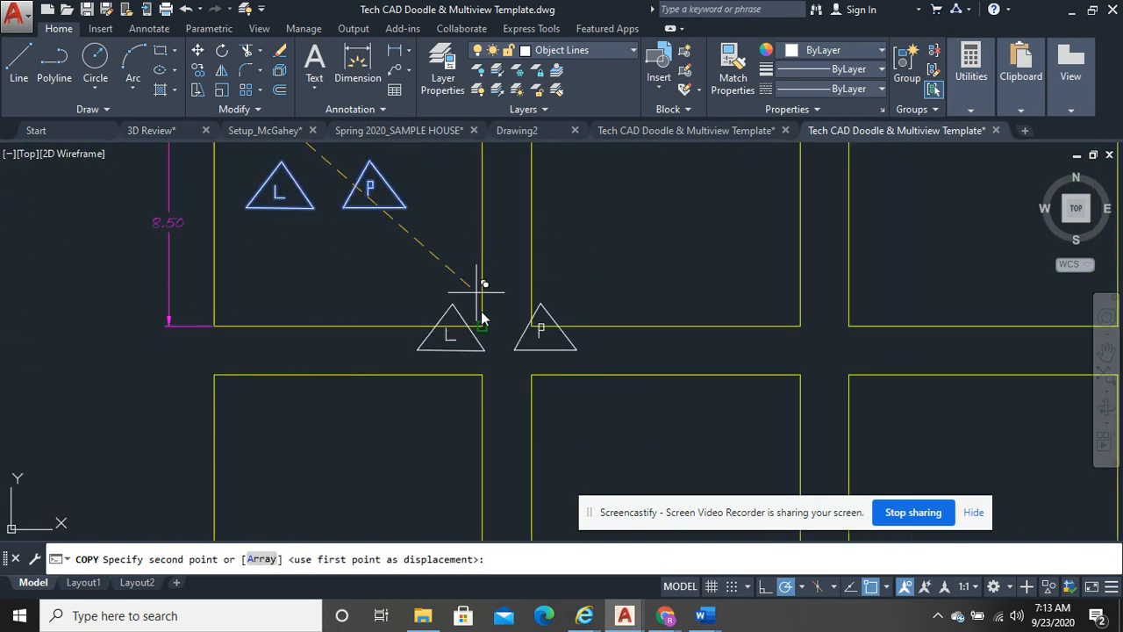
pyautogui.scroll(5, 496, 321)
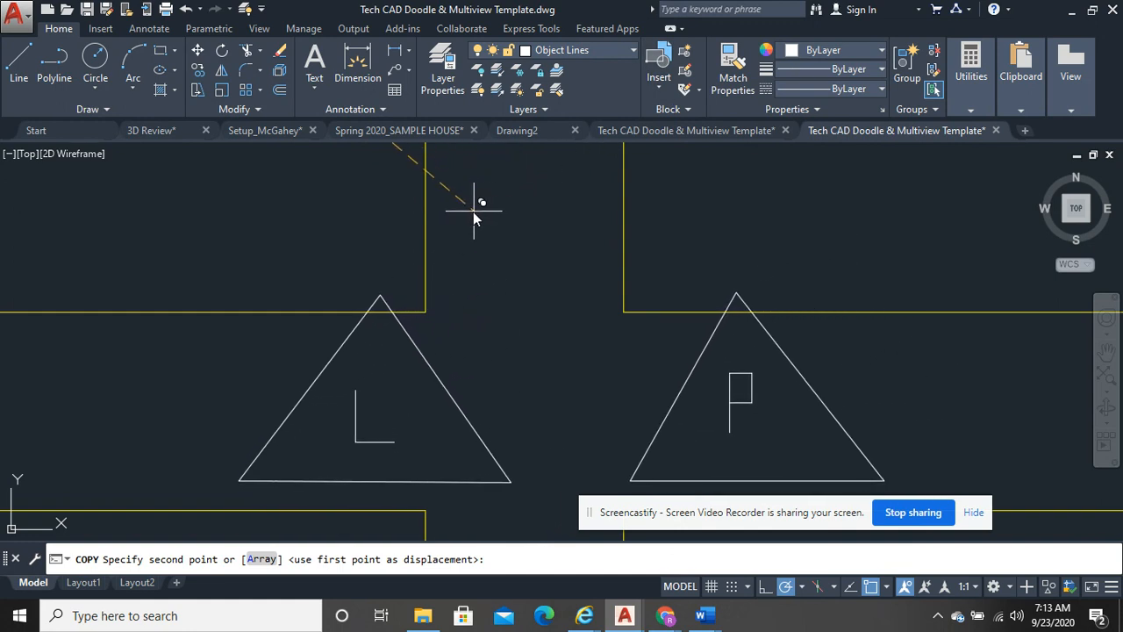
pyautogui.press('Escape')
# Copy both triangles with their letters about 2.90 units straight down, using the L triangle's apex as base point
pyautogui.scroll(-2, 339, 224)
pyautogui.scroll(5, 474, 318)
pyautogui.scroll(-3, 513, 298)
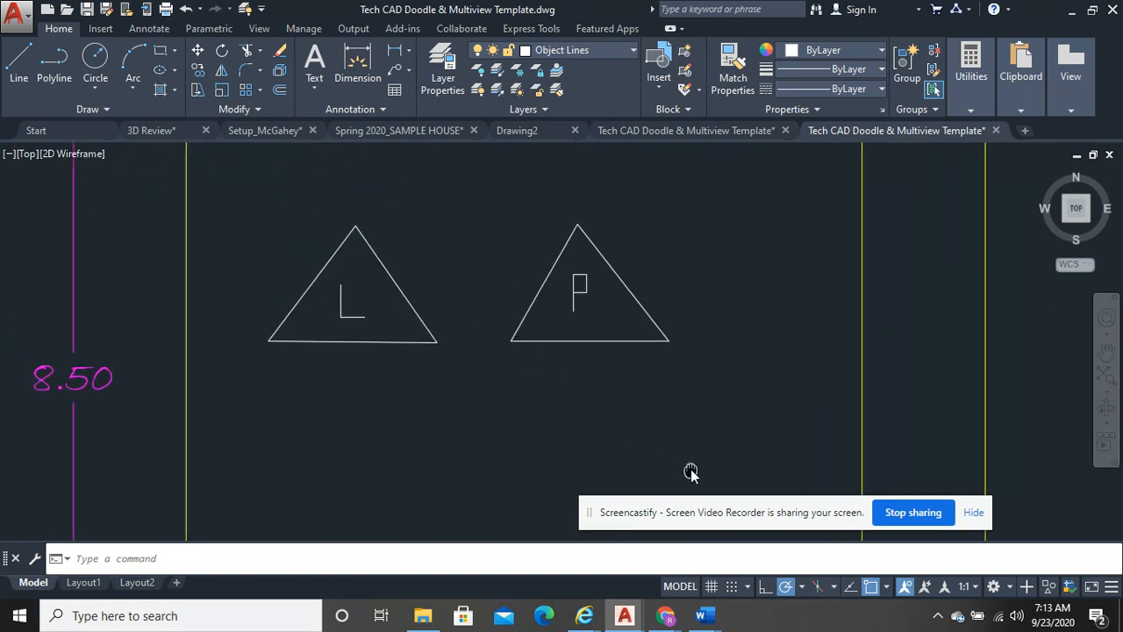
pyautogui.click(722, 386)
pyautogui.click(265, 224)
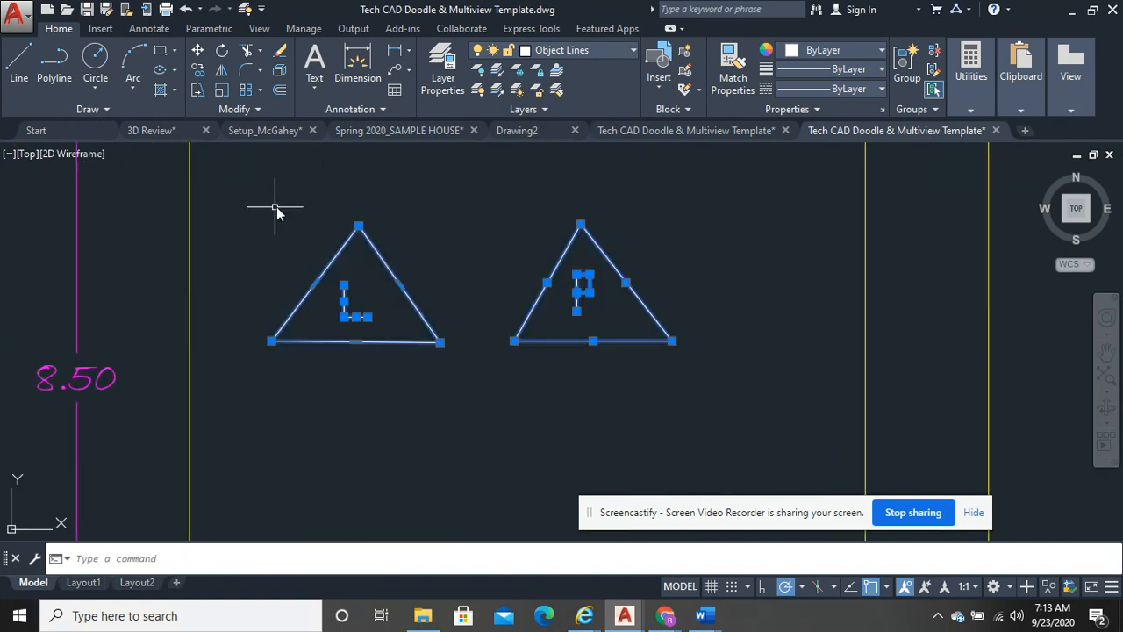
pyautogui.rightClick(290, 189)
pyautogui.click(335, 196)
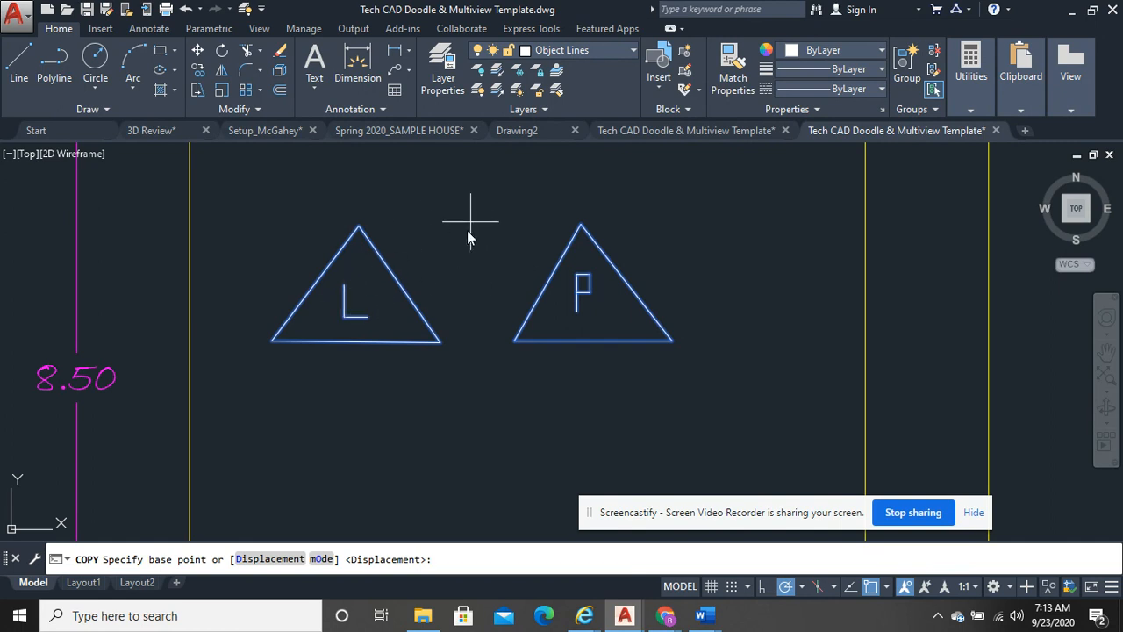
pyautogui.click(362, 228)
pyautogui.moveTo(364, 463); pyautogui.dragTo(369, 310, button='middle')
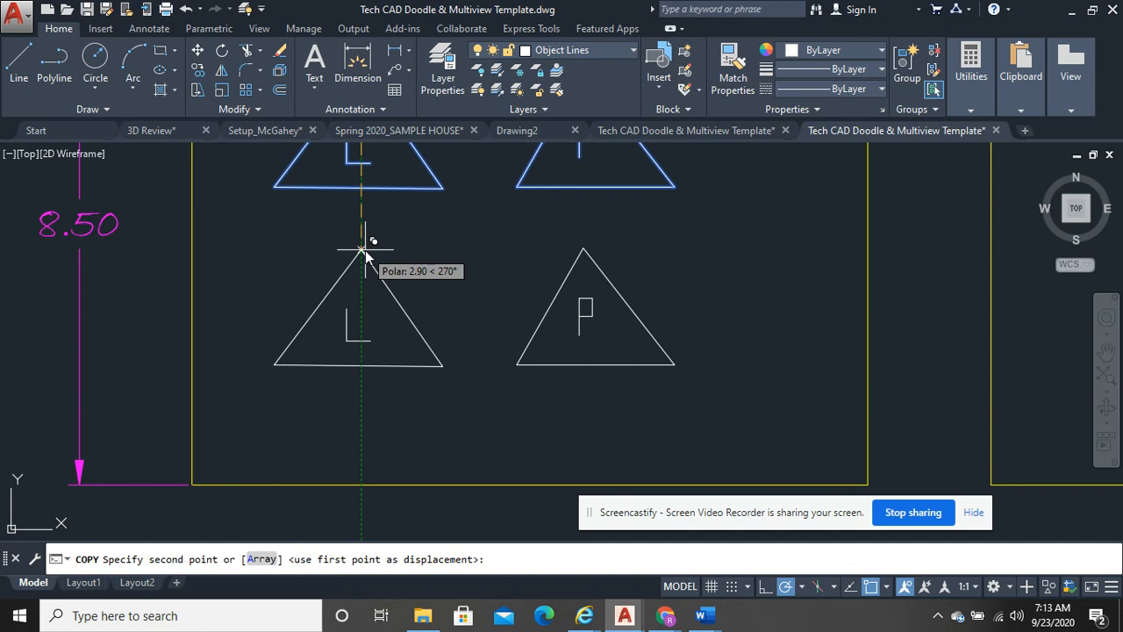
pyautogui.click(362, 250)
pyautogui.rightClick(494, 221)
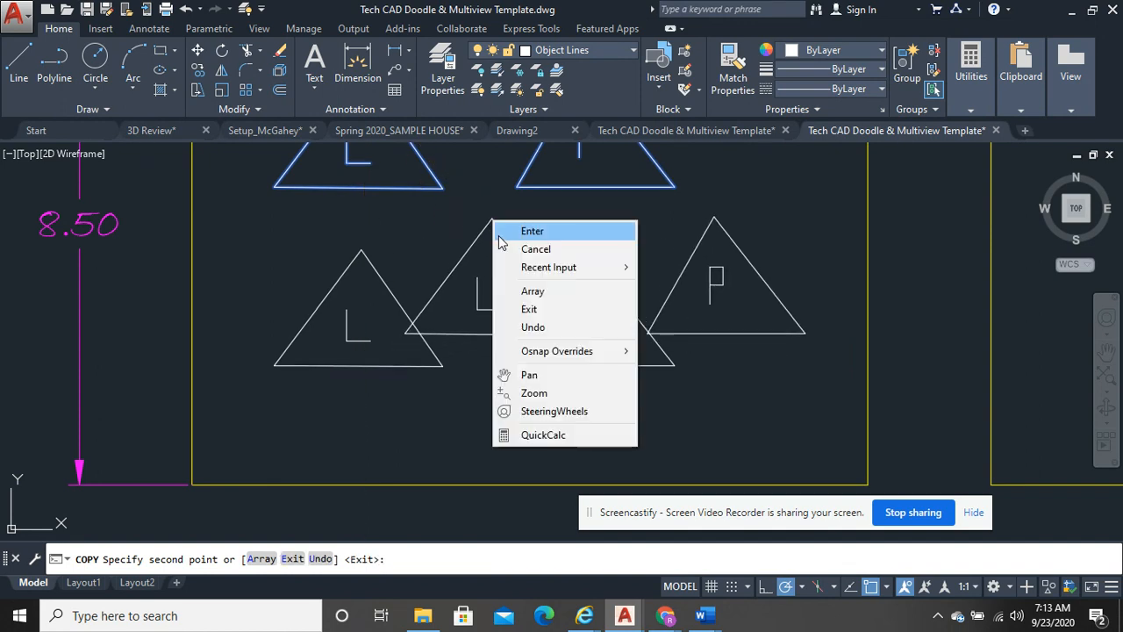
pyautogui.click(532, 231)
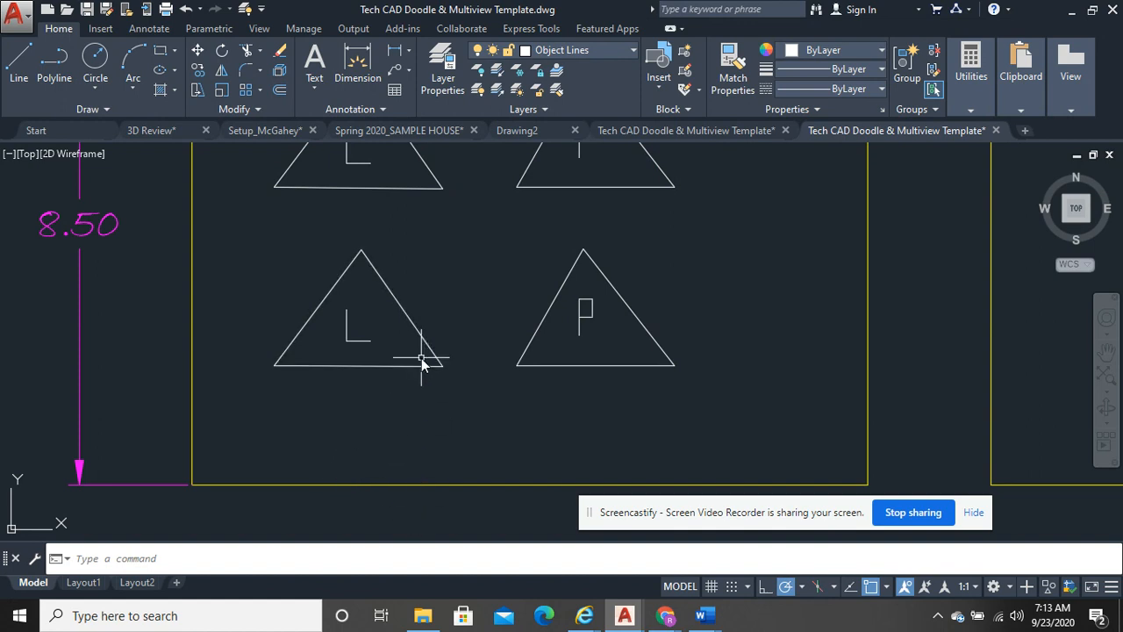
pyautogui.moveTo(404, 364); pyautogui.dragTo(423, 371, button='middle')
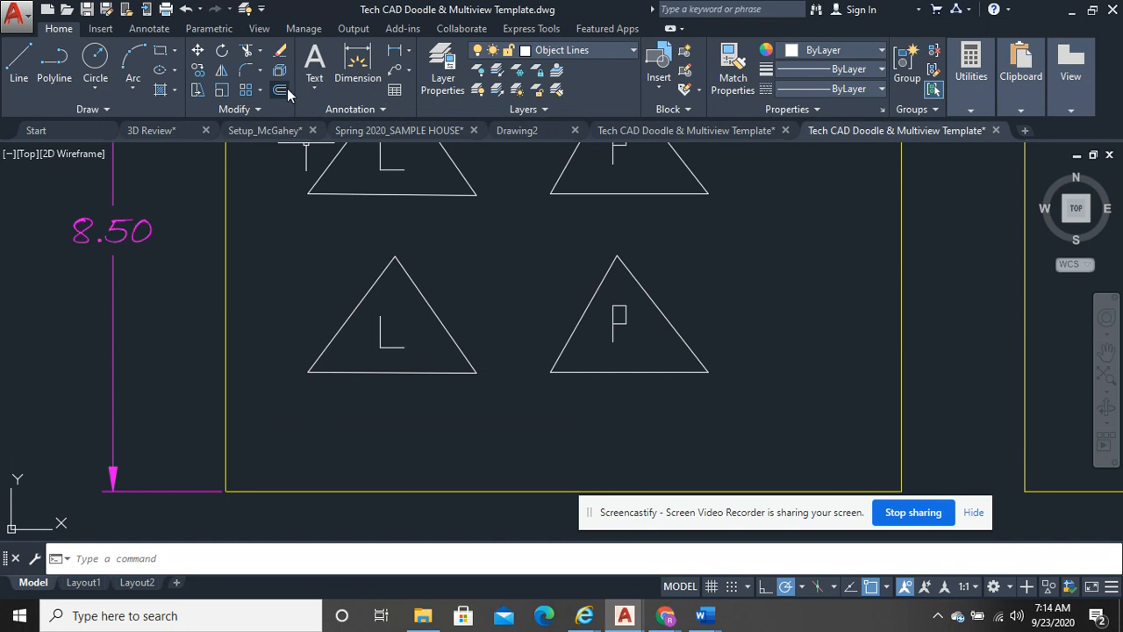
pyautogui.write('o')
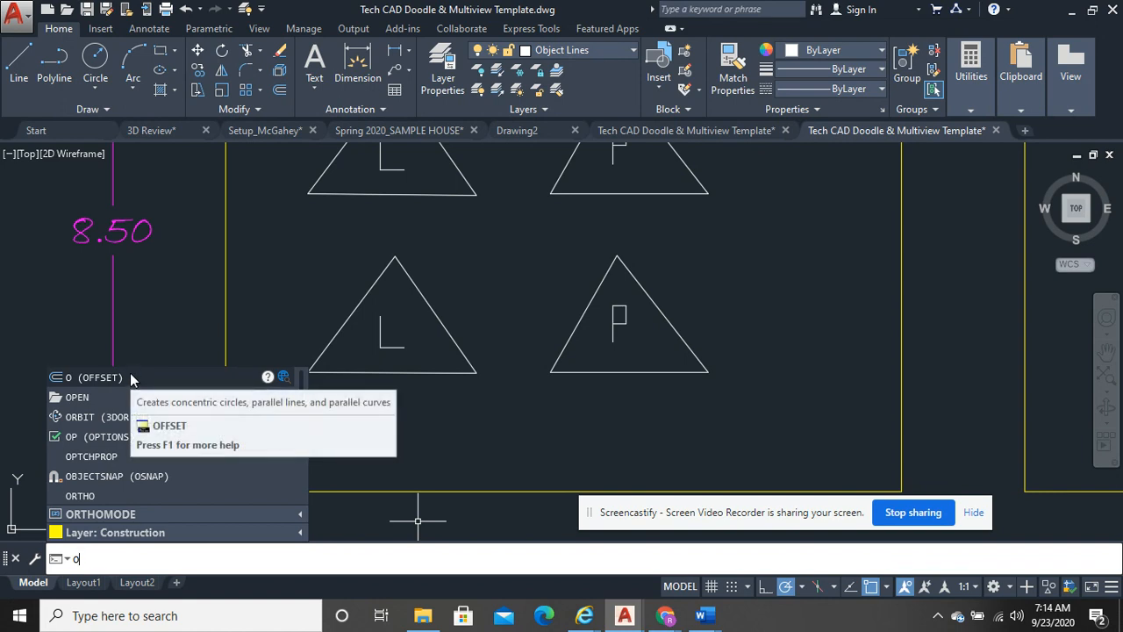
pyautogui.click(363, 448)
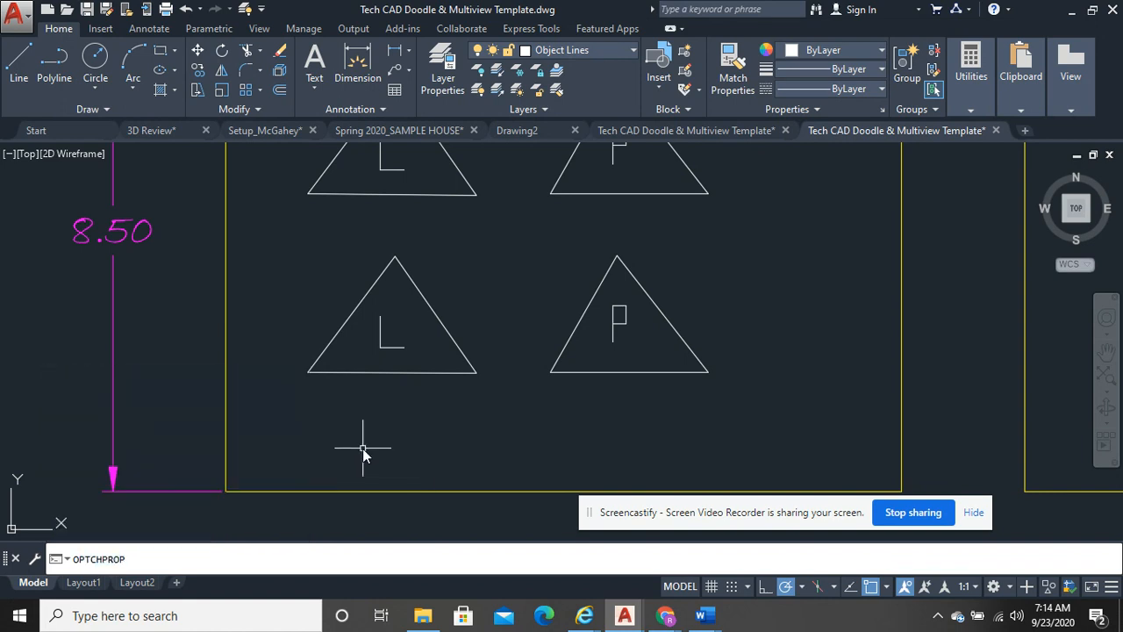
pyautogui.write('o')
pyautogui.press('BackSpace')
pyautogui.press('BackSpace')
pyautogui.write('o')
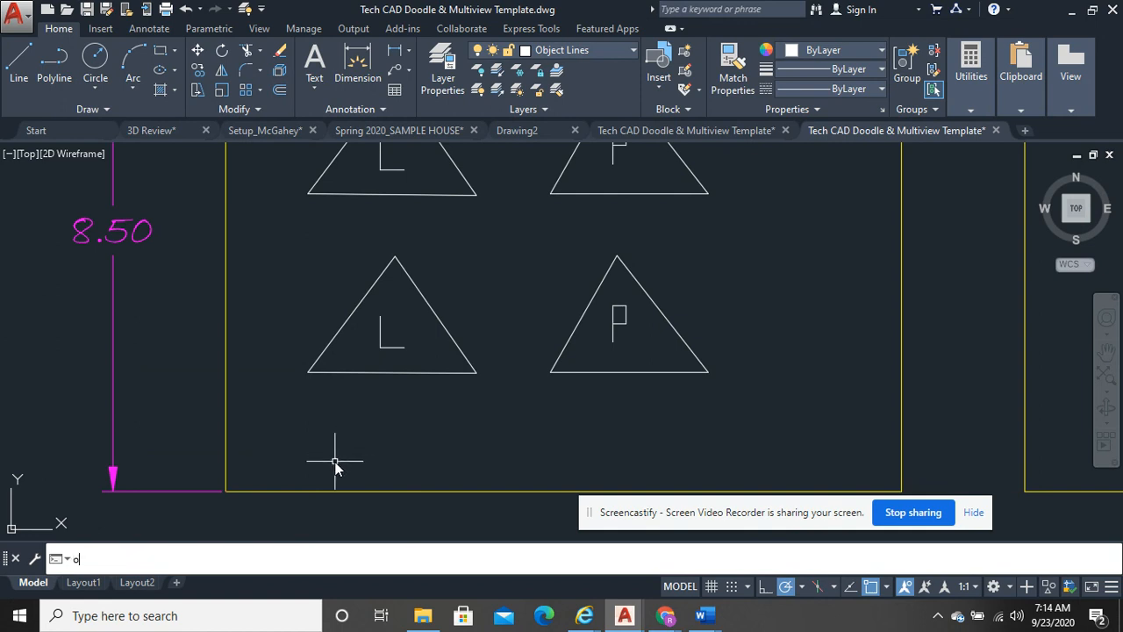
pyautogui.press('Return')
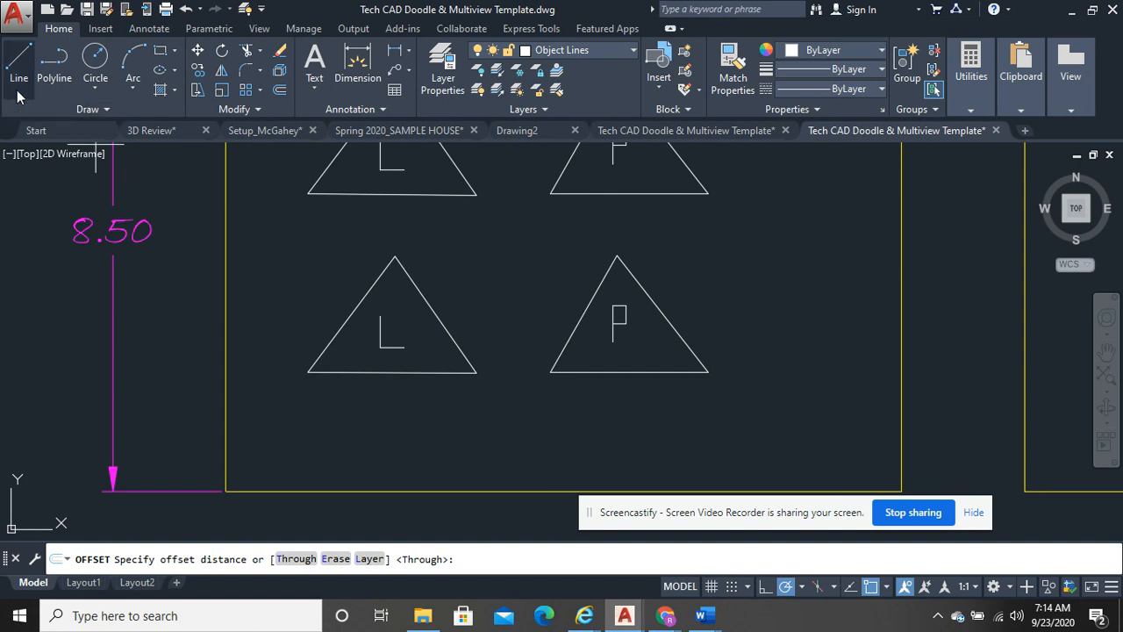
pyautogui.press('Escape')
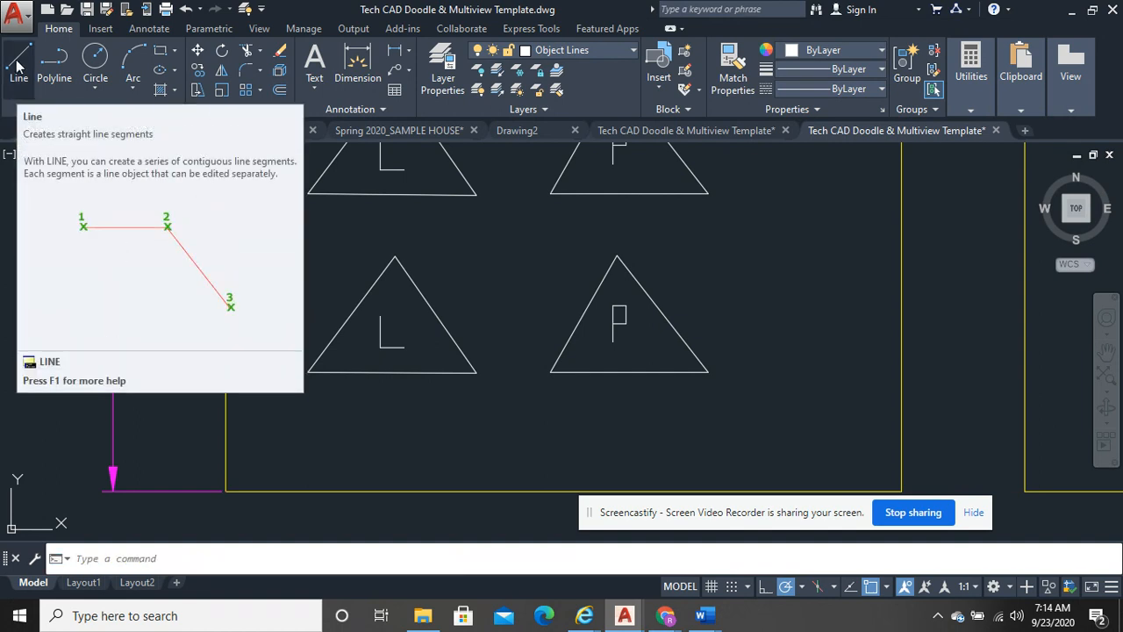
# Draw a single diagonal line rising from beside the lower P triangle towards the sheet's right border
pyautogui.click(16, 66)
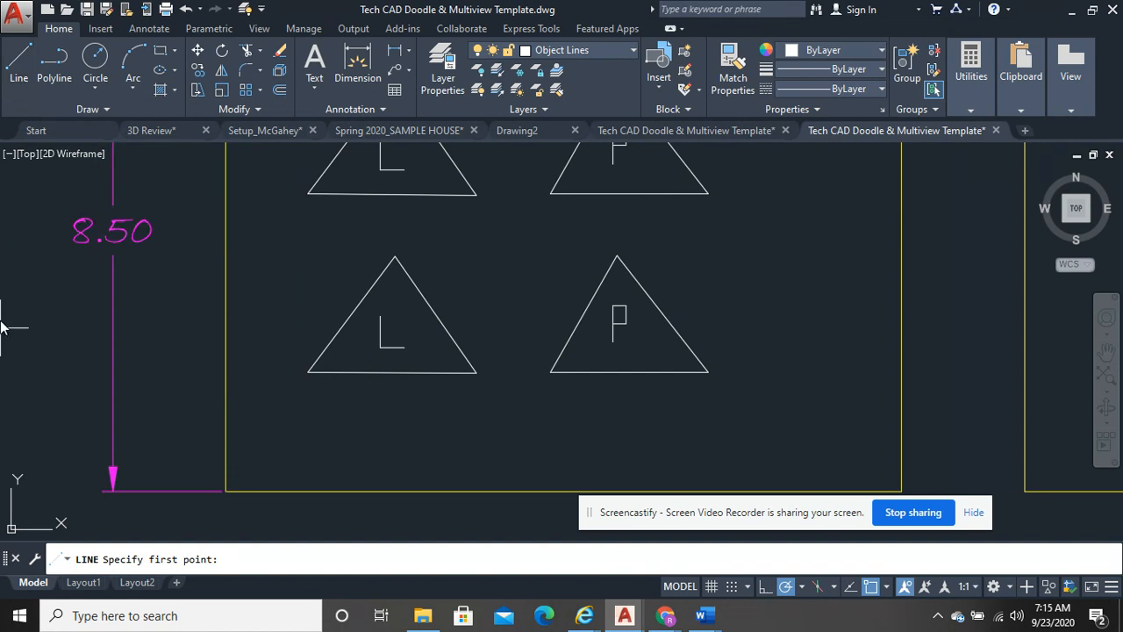
pyautogui.click(702, 310)
pyautogui.click(827, 187)
pyautogui.rightClick(834, 239)
pyautogui.click(847, 249)
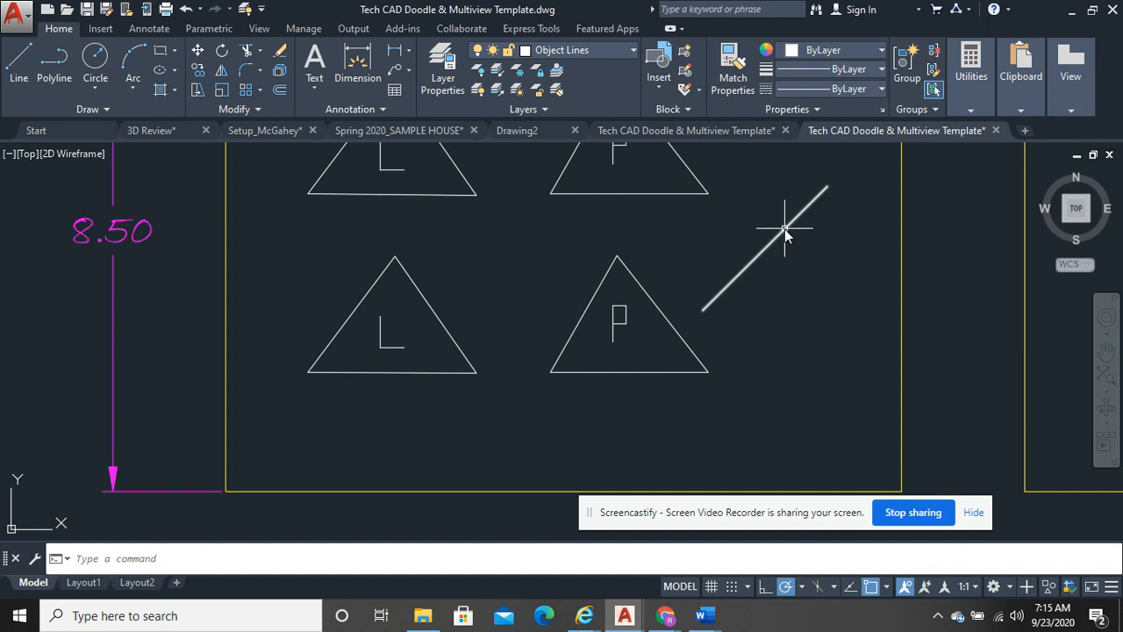
# Offset the diagonal line by a distance of 1 towards its lower-right side
pyautogui.moveTo(785, 229)
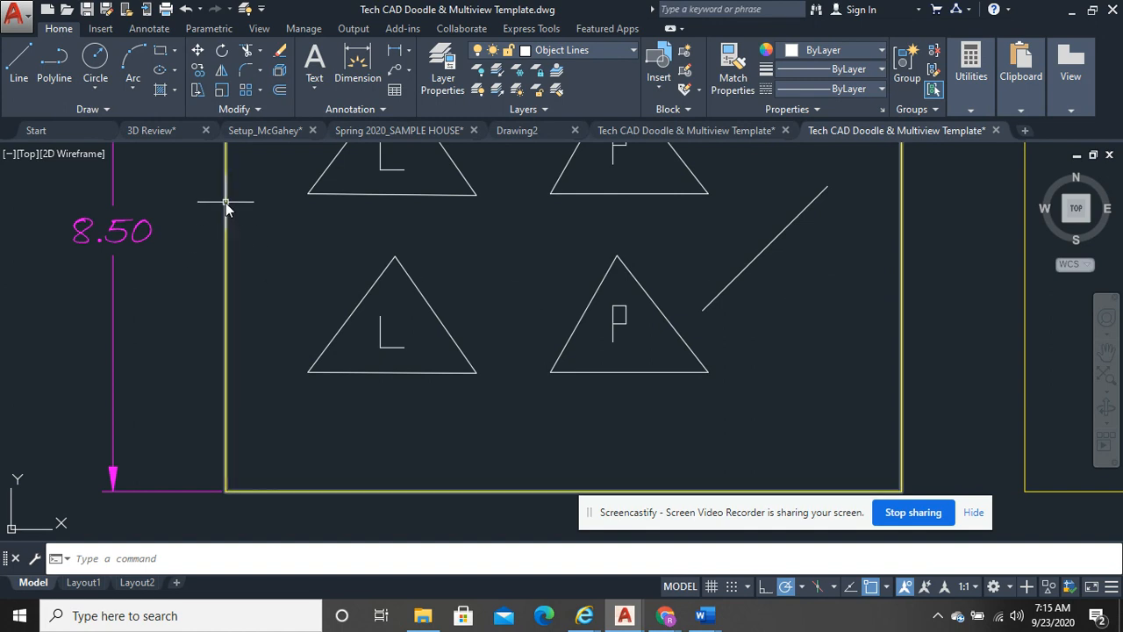
pyautogui.click(279, 91)
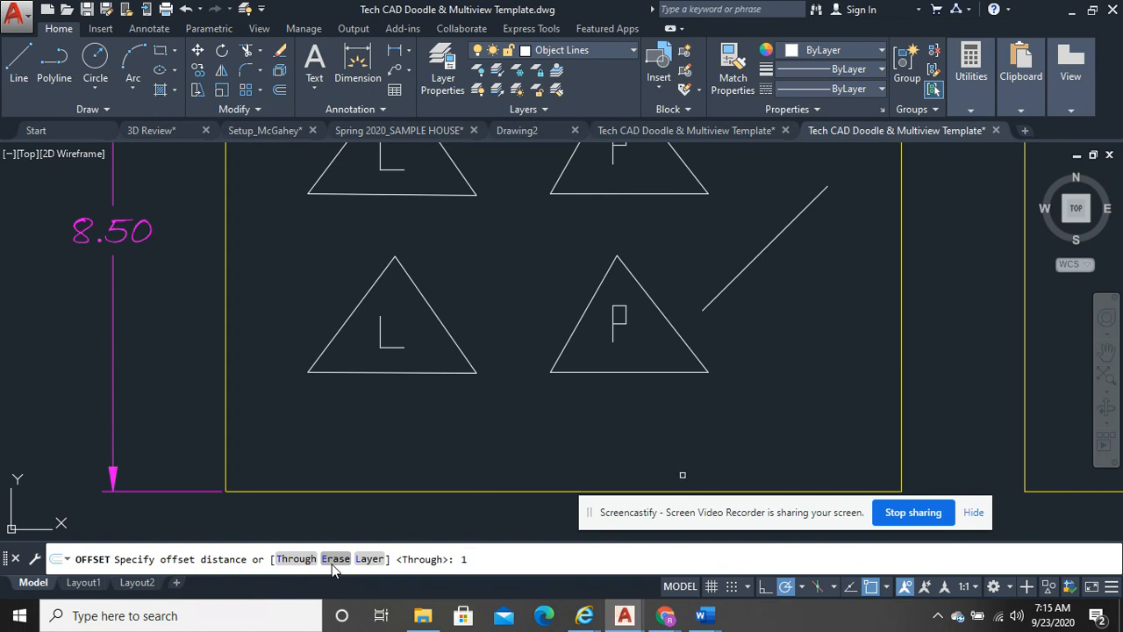
pyautogui.press('Return')
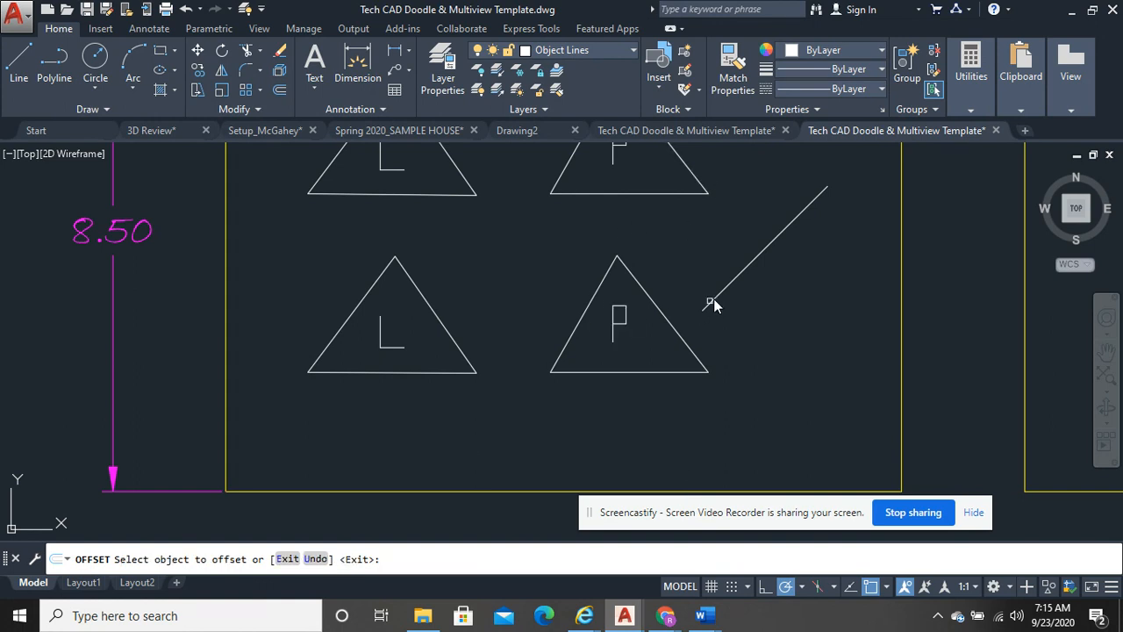
pyautogui.click(759, 253)
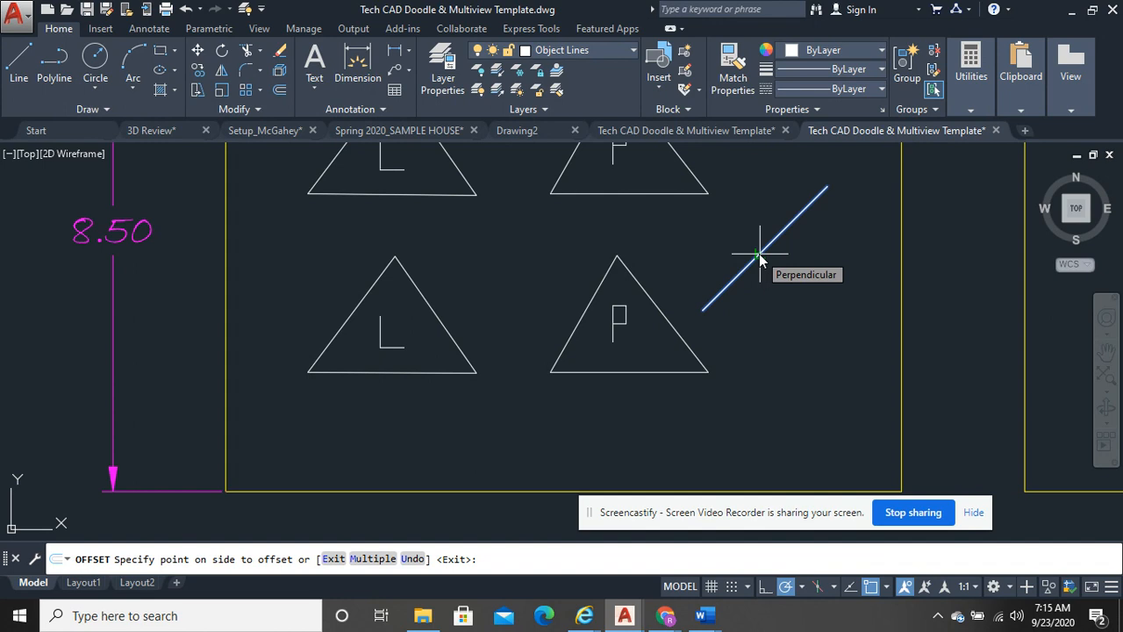
pyautogui.click(807, 281)
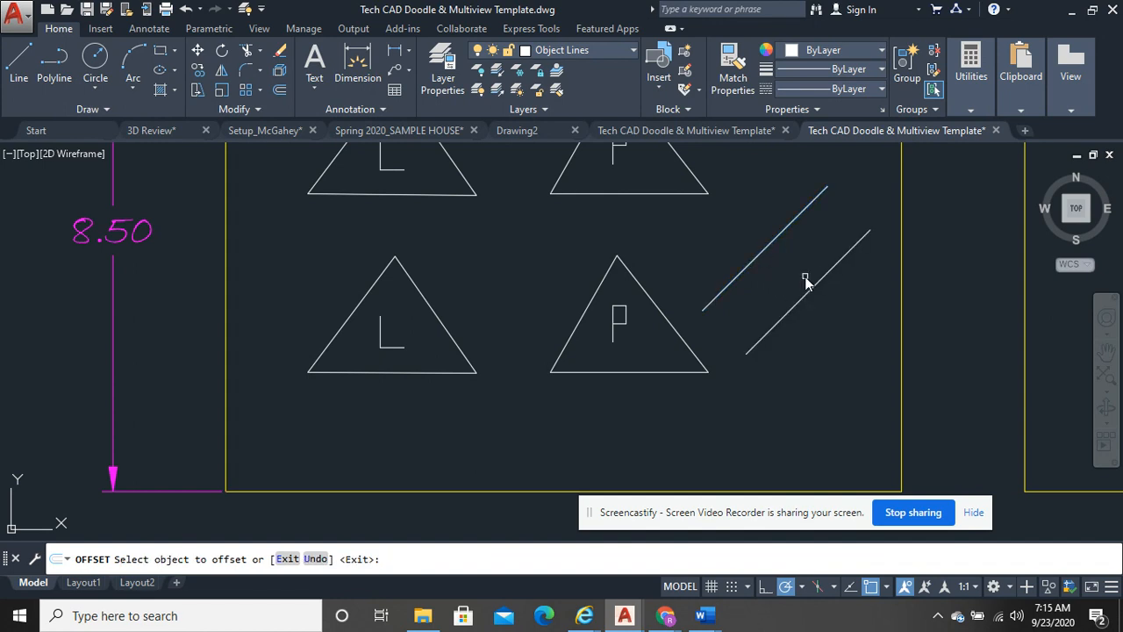
pyautogui.click(749, 265)
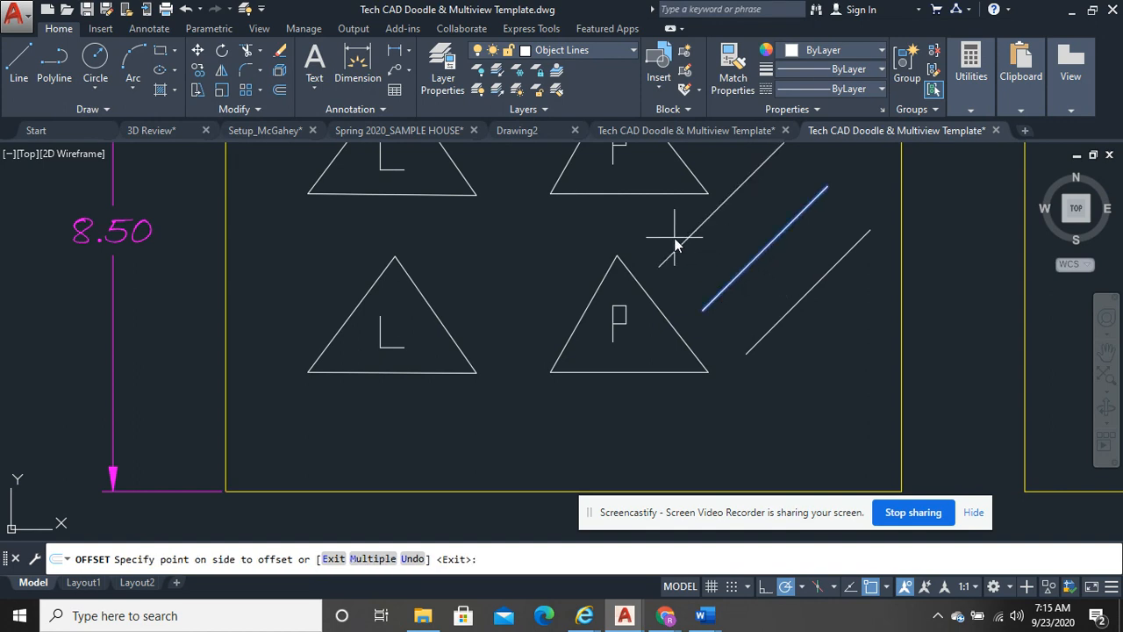
pyautogui.press('Escape')
# Delete the diagonal line and its parallel offset copy together
pyautogui.click(815, 313)
pyautogui.click(775, 184)
pyautogui.press('Delete')
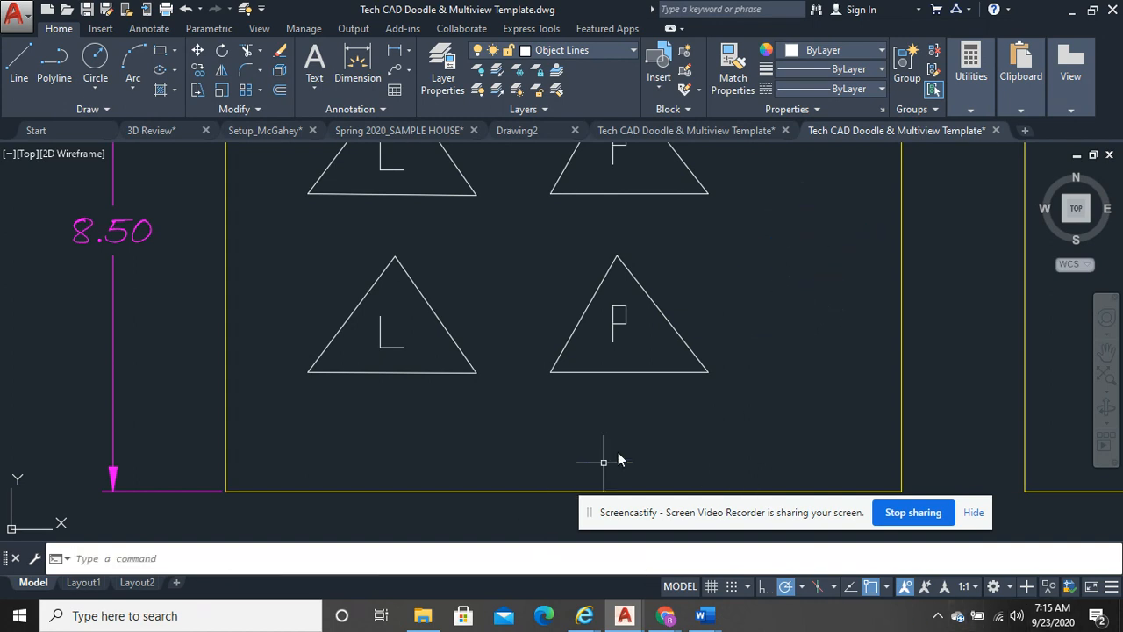
pyautogui.scroll(2, 346, 377)
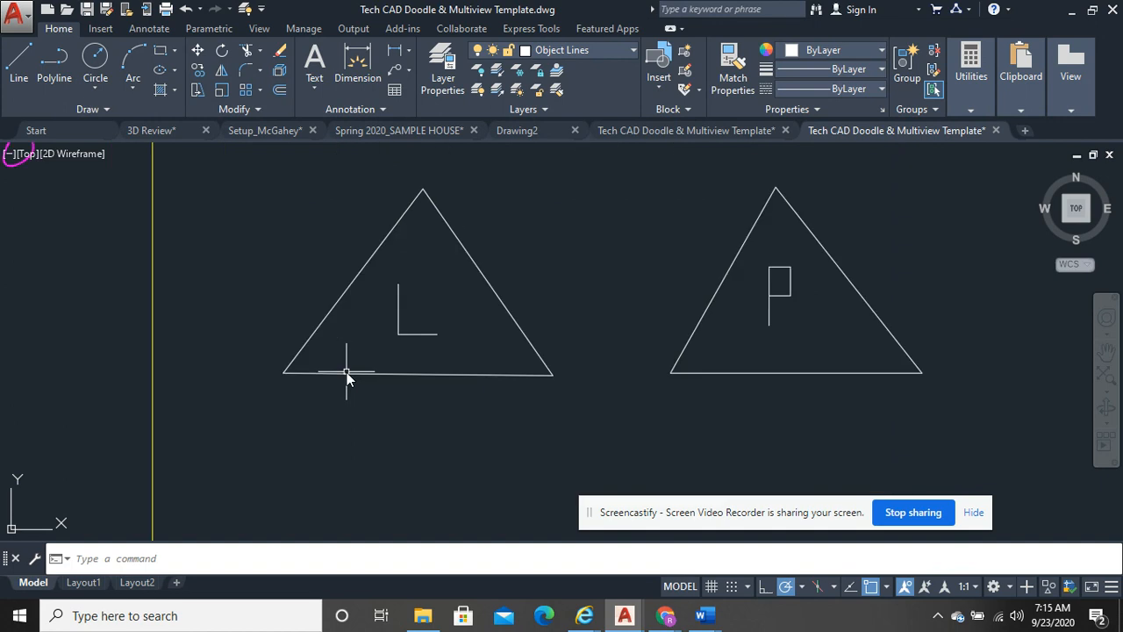
pyautogui.scroll(-2, 346, 377)
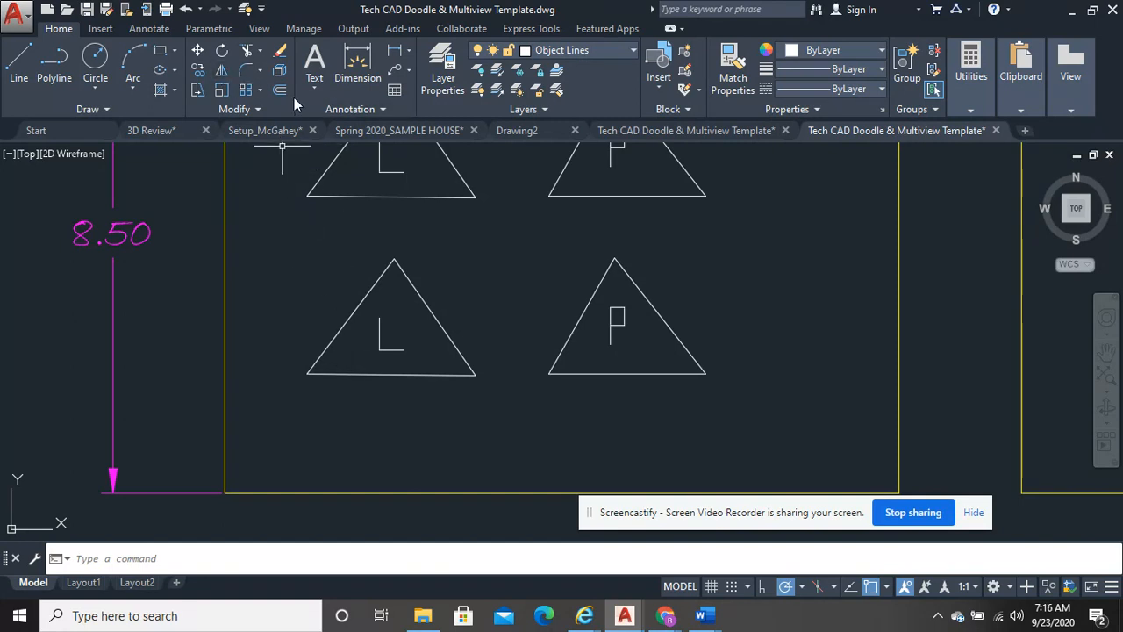
pyautogui.click(281, 72)
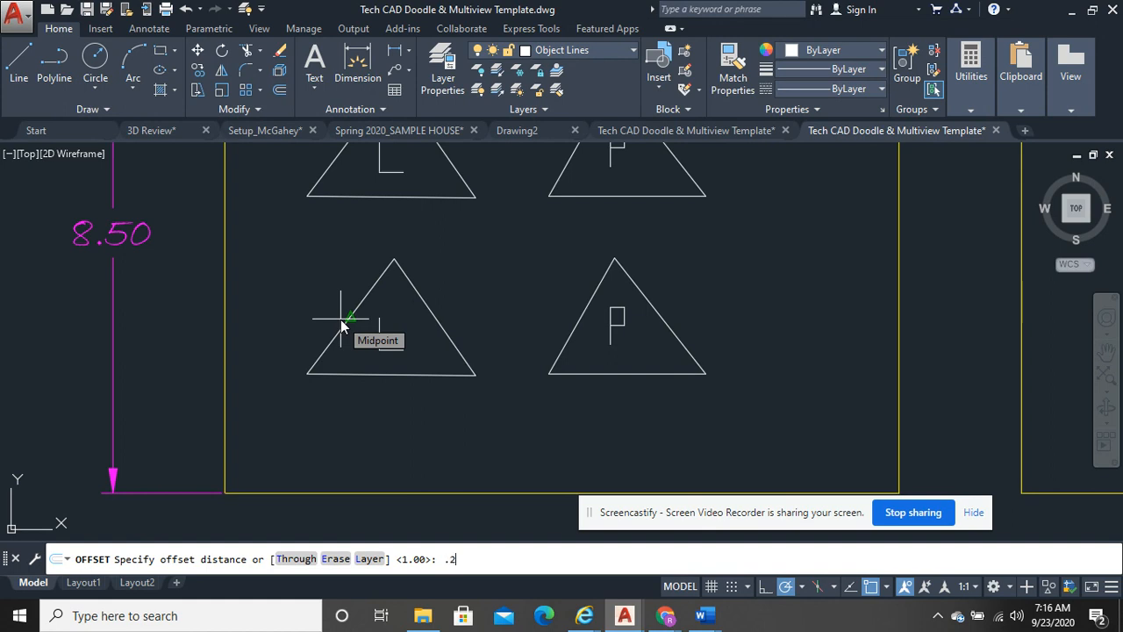
pyautogui.write('.2')
pyautogui.press('Return')
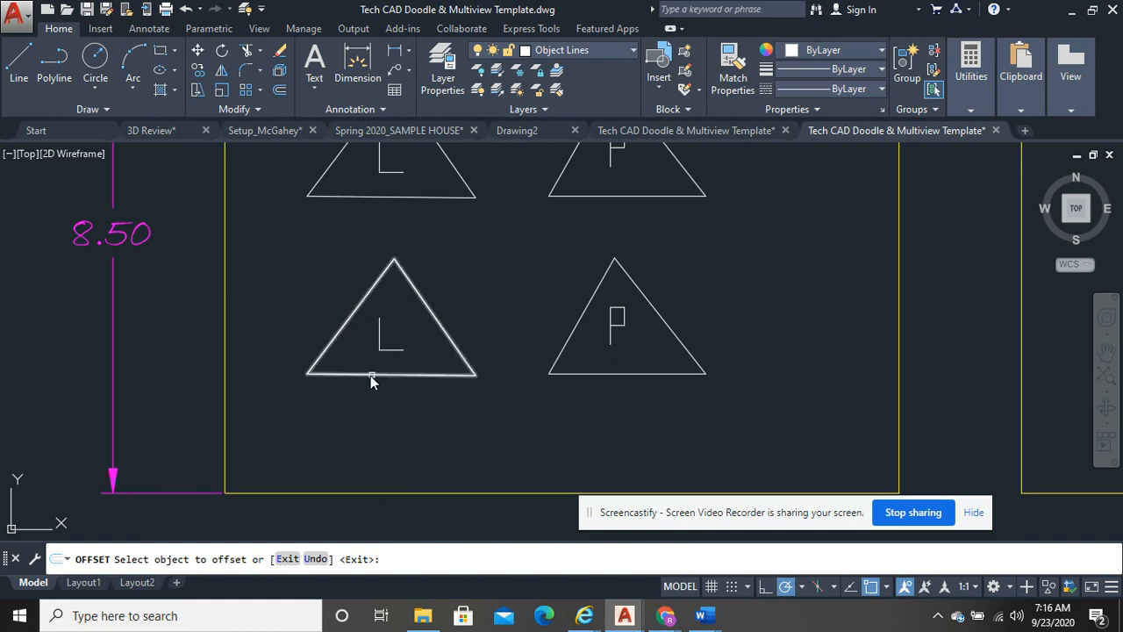
pyautogui.press('Escape')
# Offset the lower L triangle inward by a distance of 0.15
pyautogui.click(280, 91)
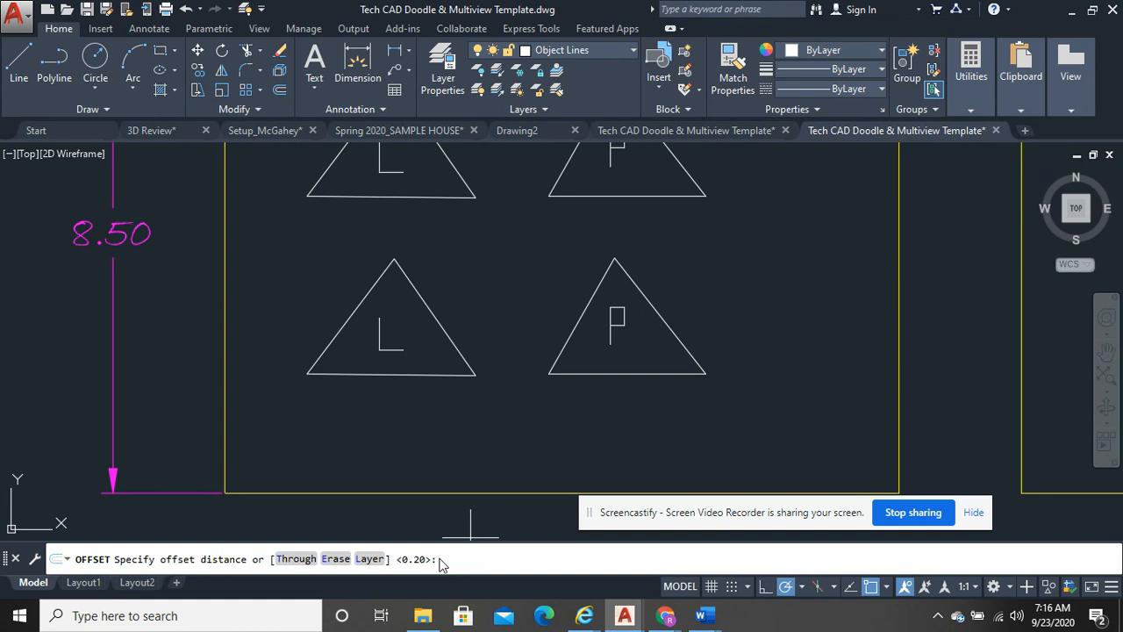
pyautogui.write('15')
pyautogui.press('Return')
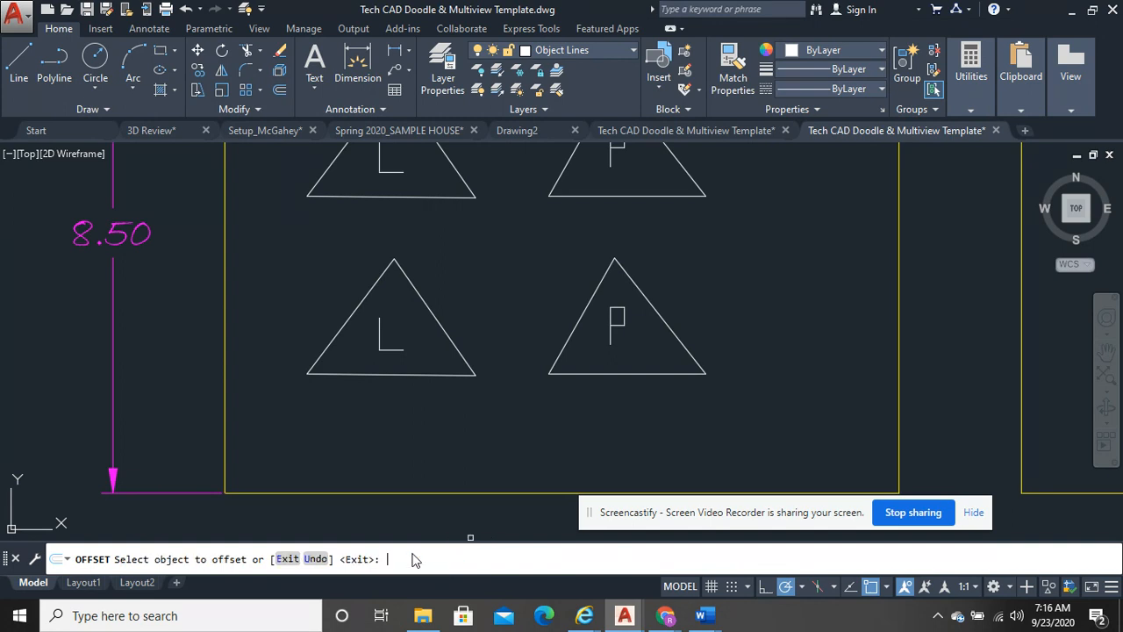
pyautogui.click(383, 375)
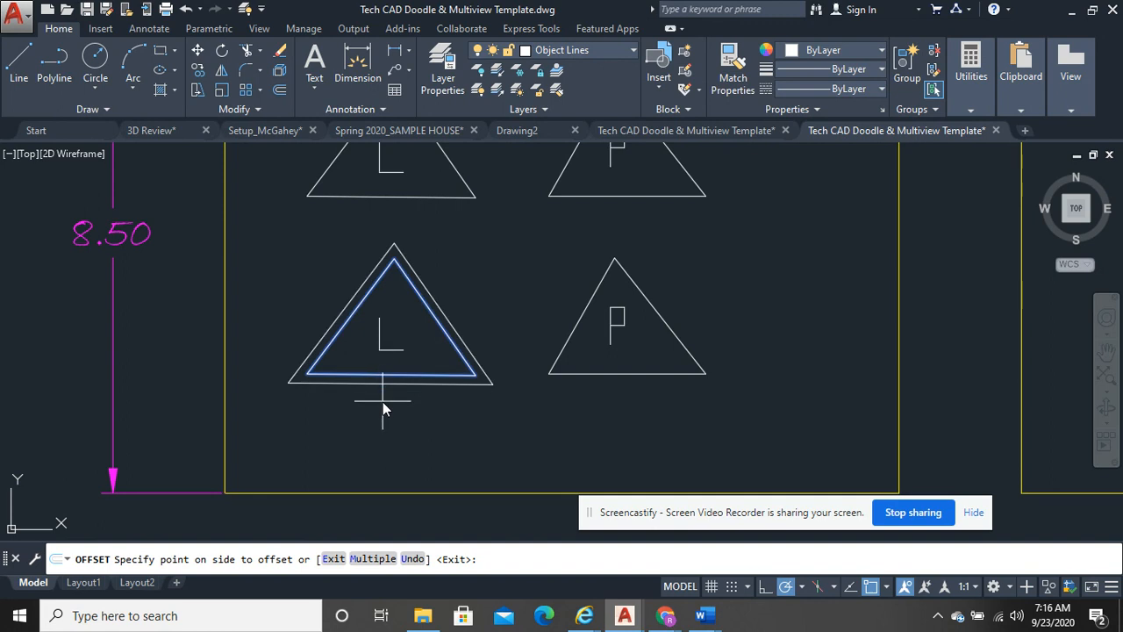
pyautogui.click(387, 365)
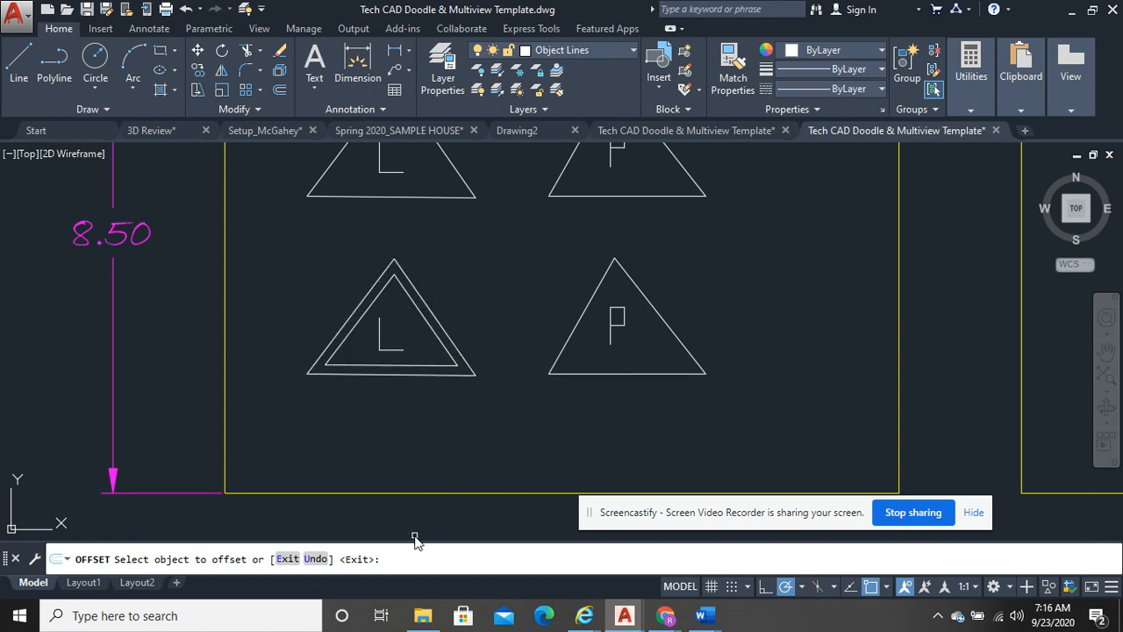
# Offset the base, left side and right side of the lower P triangle inward by the same 0.15 distance
pyautogui.click(648, 375)
pyautogui.click(649, 354)
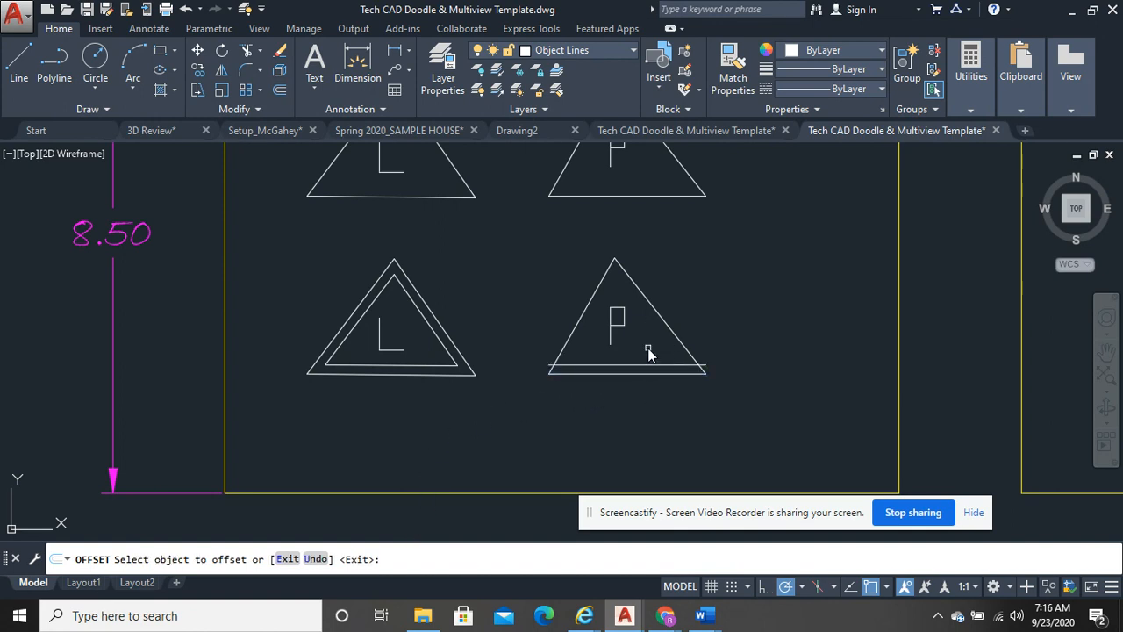
pyautogui.click(567, 347)
pyautogui.click(599, 351)
pyautogui.rightClick(712, 276)
pyautogui.click(726, 287)
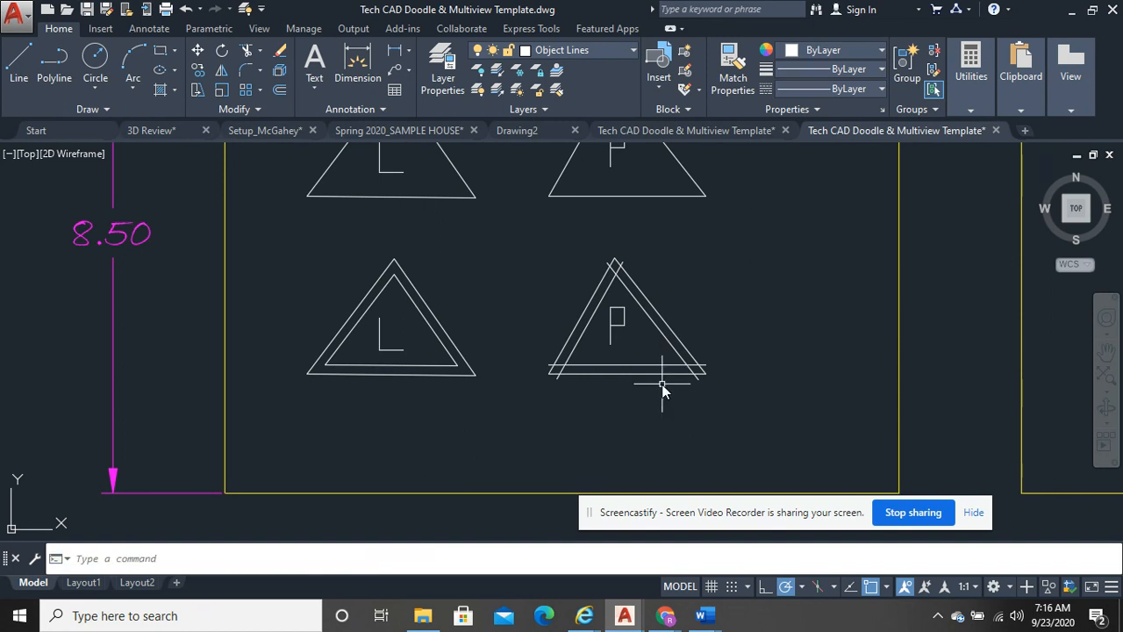
# Draw a circle between the lower L and P triangles
pyautogui.scroll(2, 662, 381)
pyautogui.moveTo(661, 384); pyautogui.dragTo(781, 409, button='middle')
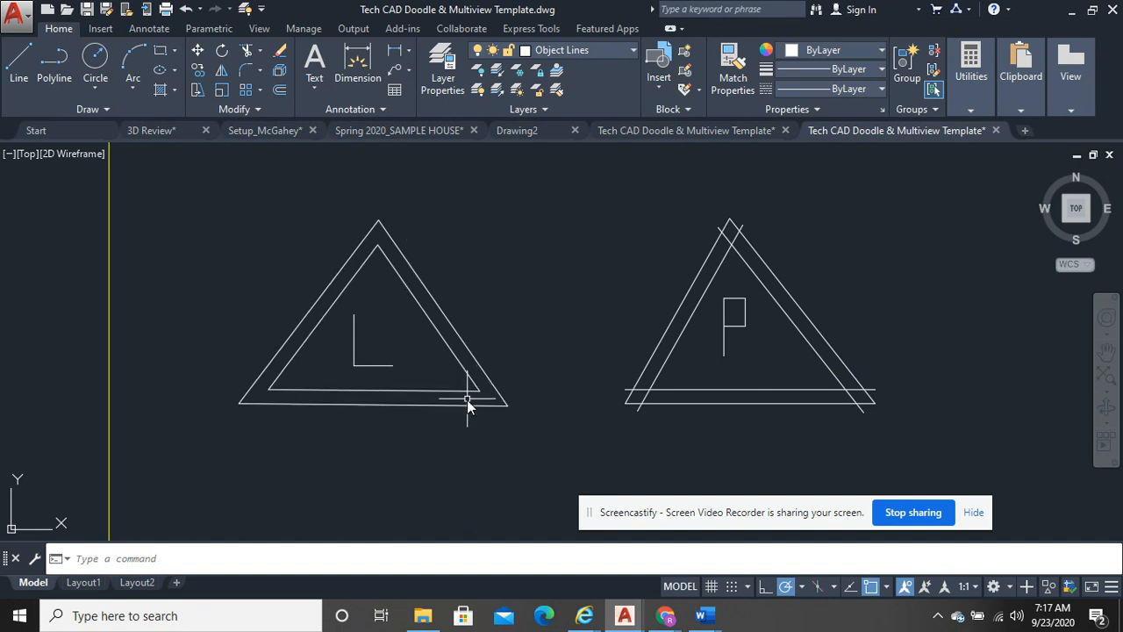
pyautogui.scroll(2, 631, 417)
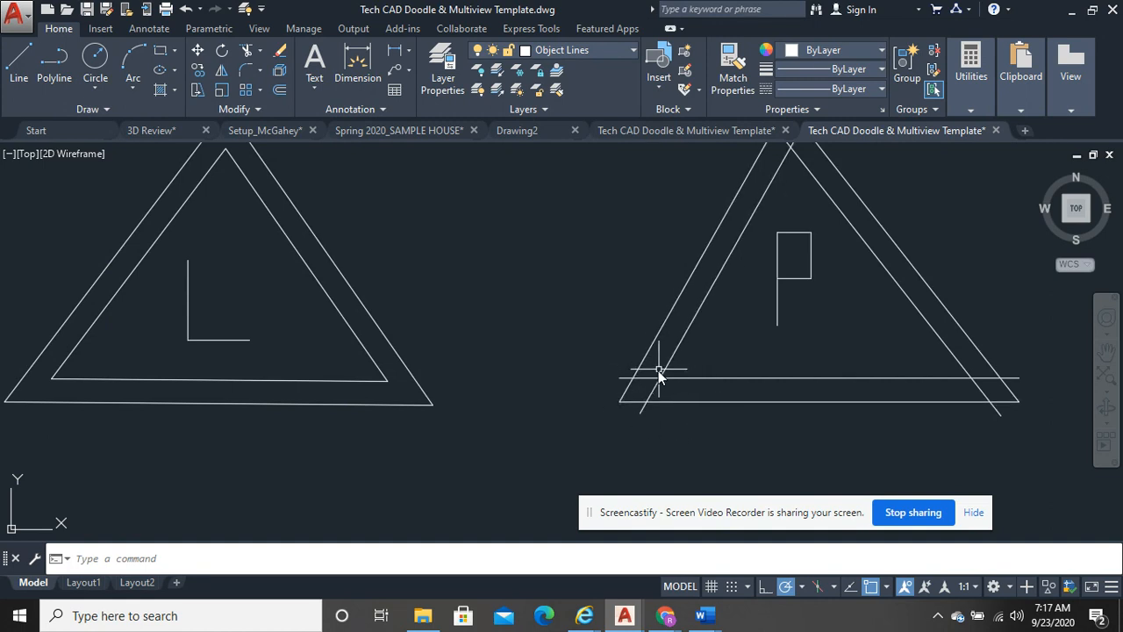
pyautogui.moveTo(760, 385)
pyautogui.mouseDown(button='middle')
pyautogui.moveTo(502, 443)
pyautogui.moveTo(551, 409)
pyautogui.mouseUp(button='middle')
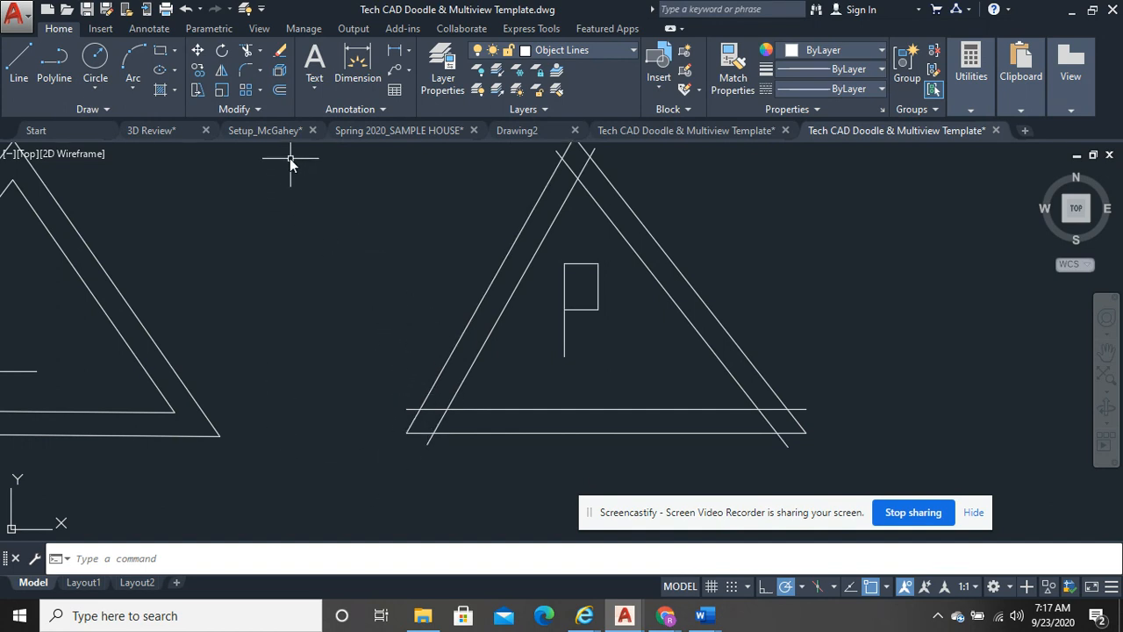
pyautogui.click(95, 58)
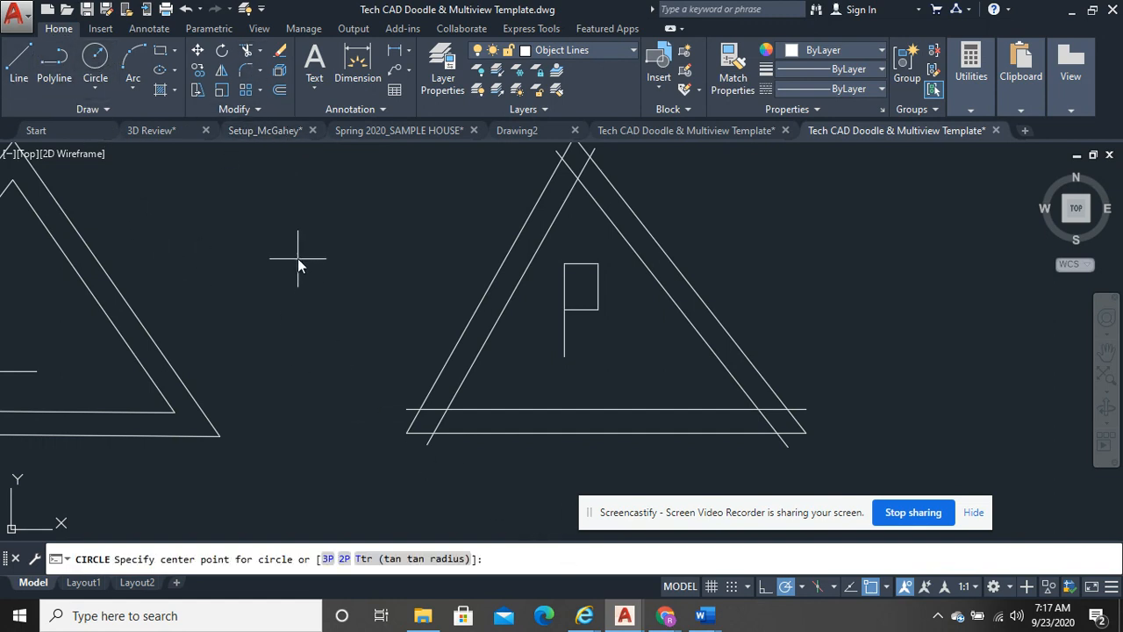
pyautogui.click(300, 254)
pyautogui.click(342, 363)
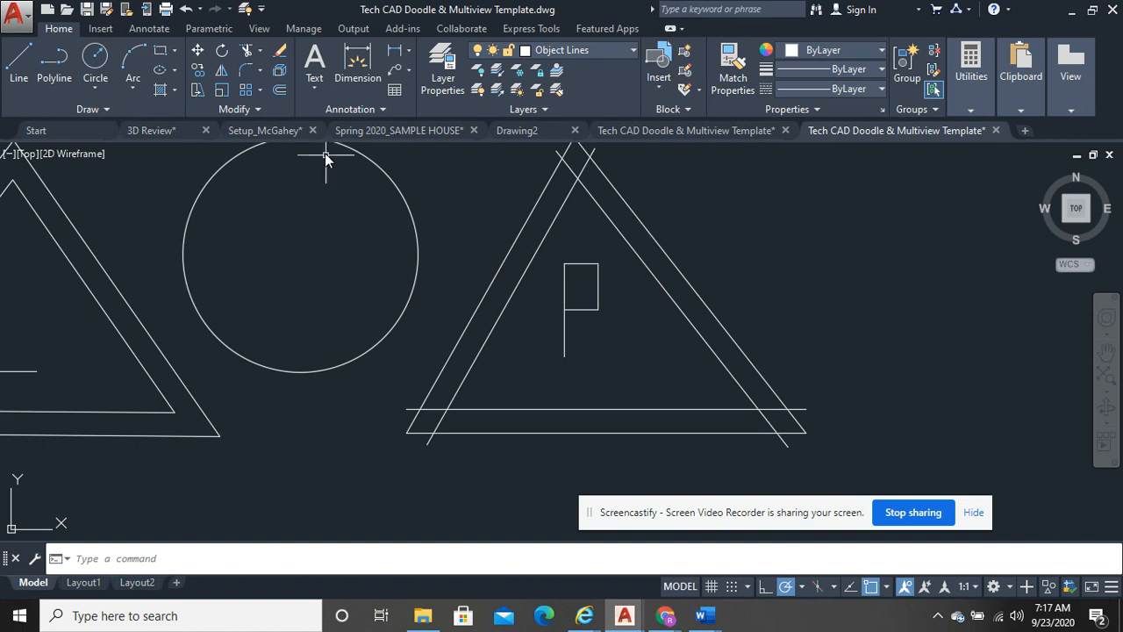
# Offset the circle inward by a distance of 0.5
pyautogui.click(280, 90)
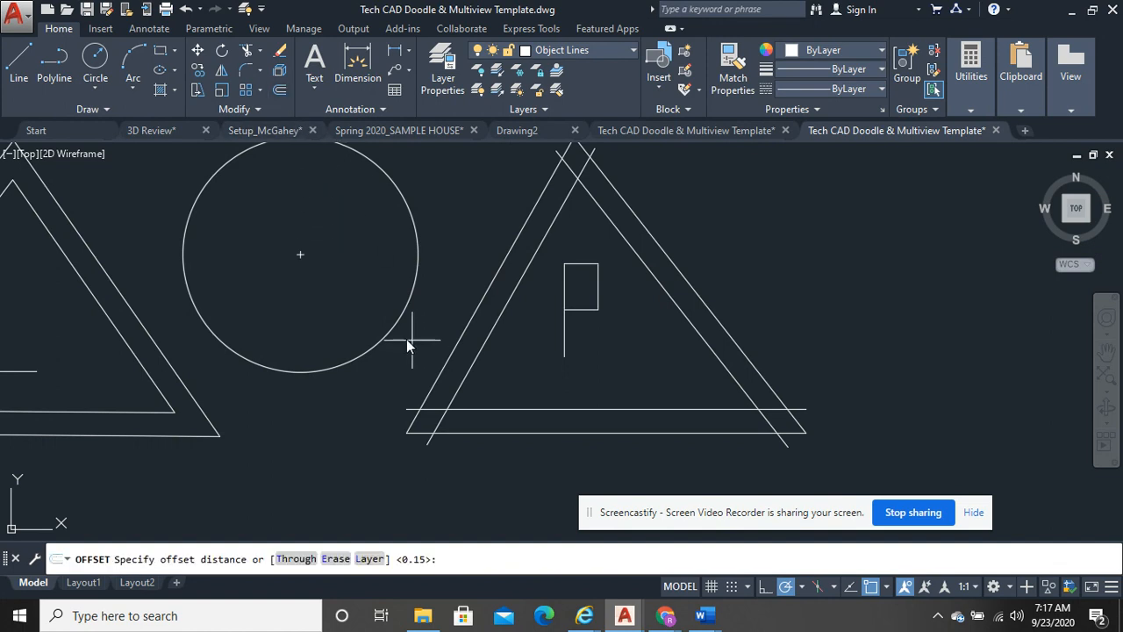
pyautogui.write('.5')
pyautogui.press('Return')
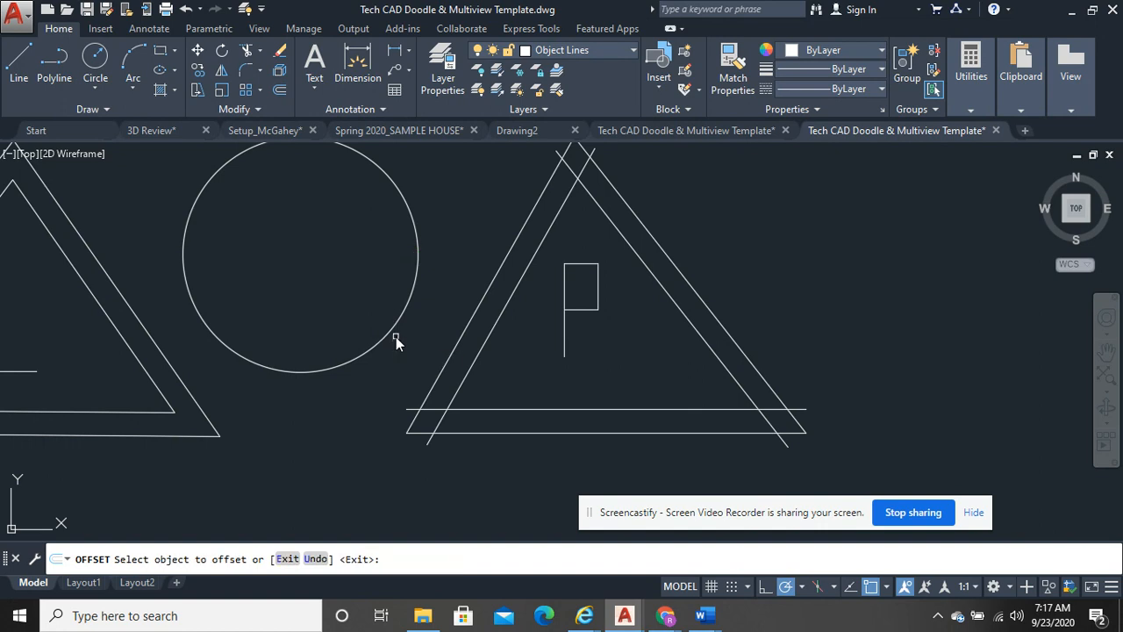
pyautogui.click(390, 334)
pyautogui.click(269, 248)
pyautogui.rightClick(283, 244)
pyautogui.click(306, 254)
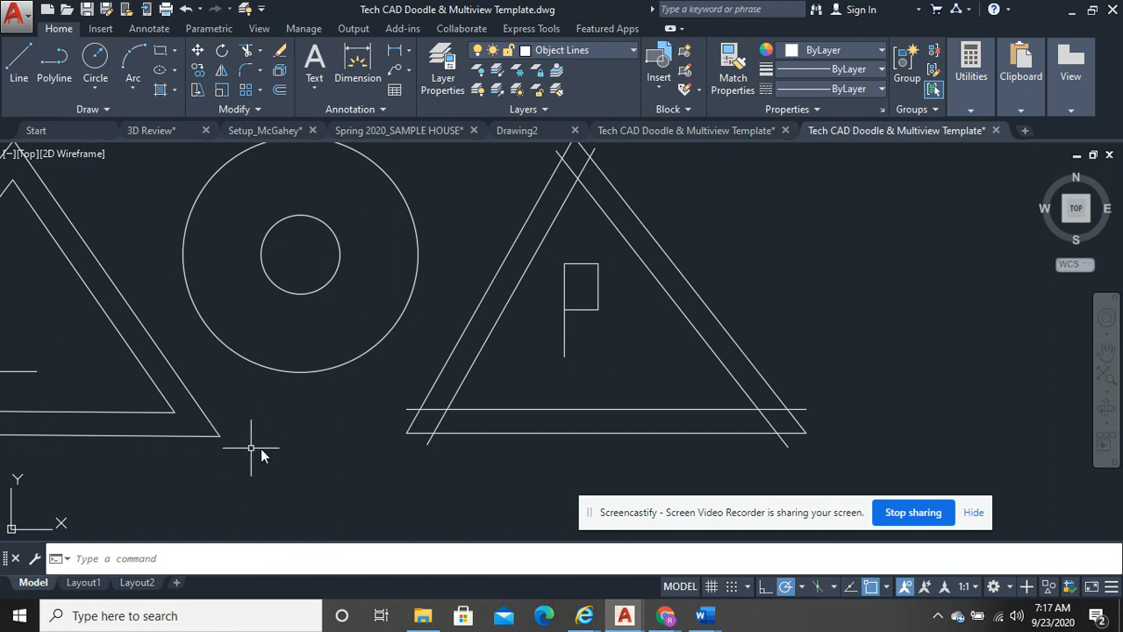
pyautogui.click(342, 415)
pyautogui.click(301, 243)
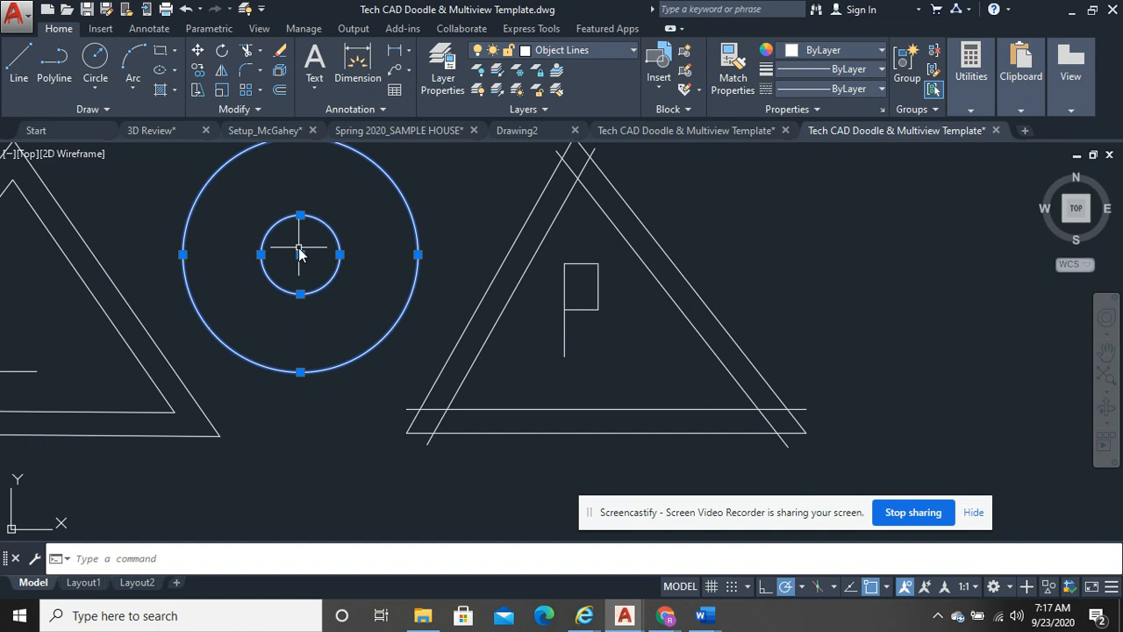
pyautogui.press('Escape')
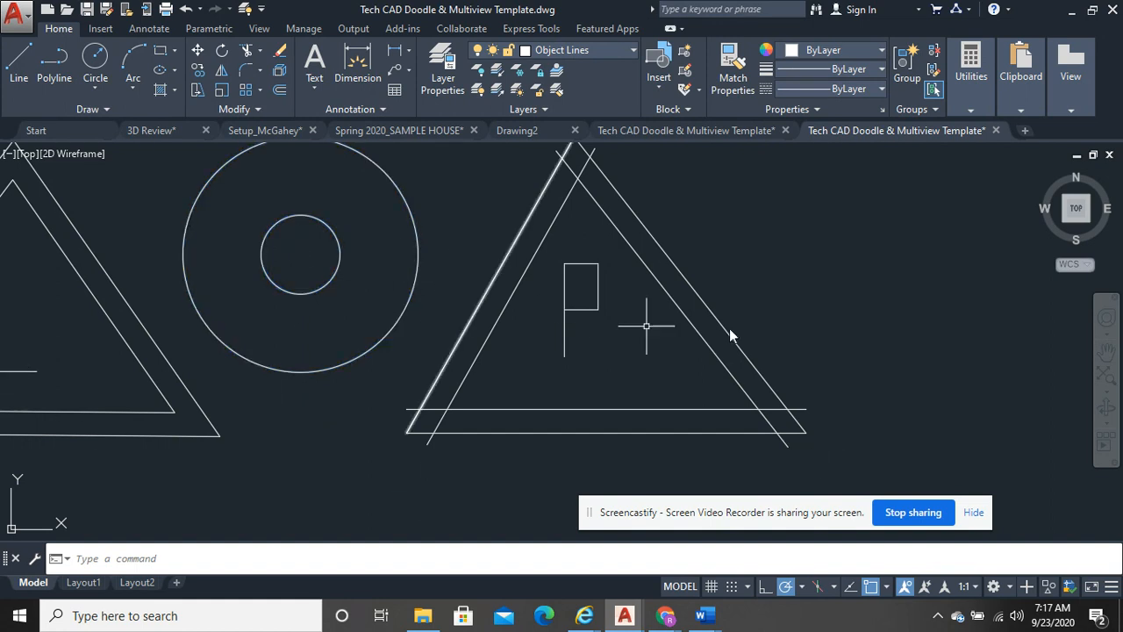
# Erase the inner offset line along the left side of the lower P triangle
pyautogui.moveTo(539, 356)
pyautogui.mouseDown(button='middle')
pyautogui.moveTo(524, 353)
pyautogui.moveTo(515, 324)
pyautogui.mouseUp(button='middle')
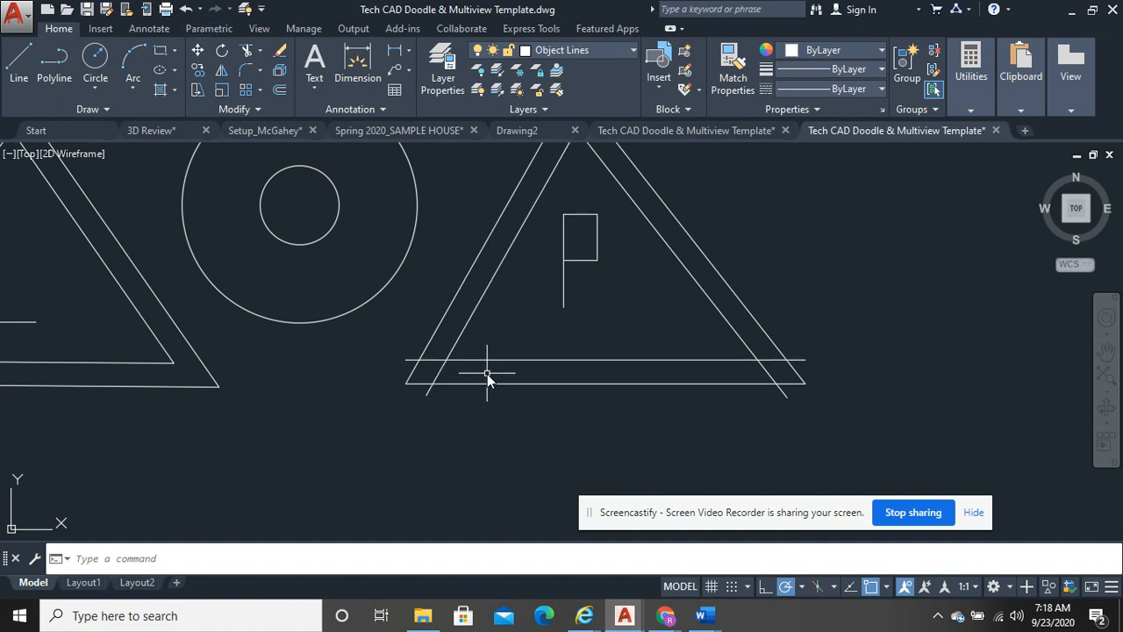
pyautogui.scroll(2, 472, 391)
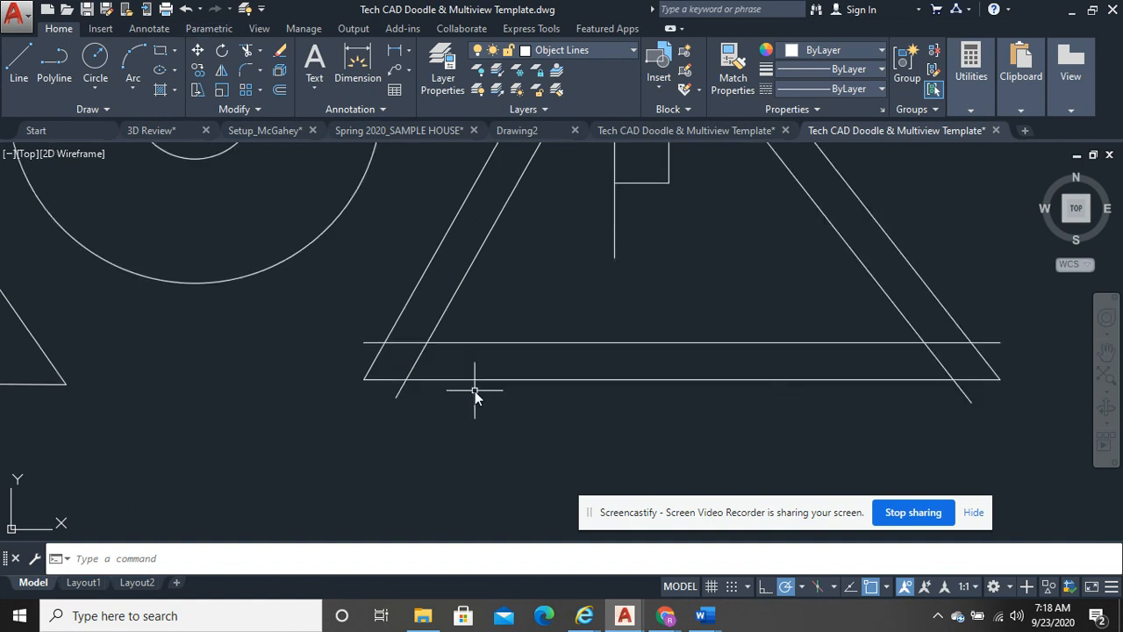
pyautogui.moveTo(475, 390); pyautogui.dragTo(468, 414, button='middle')
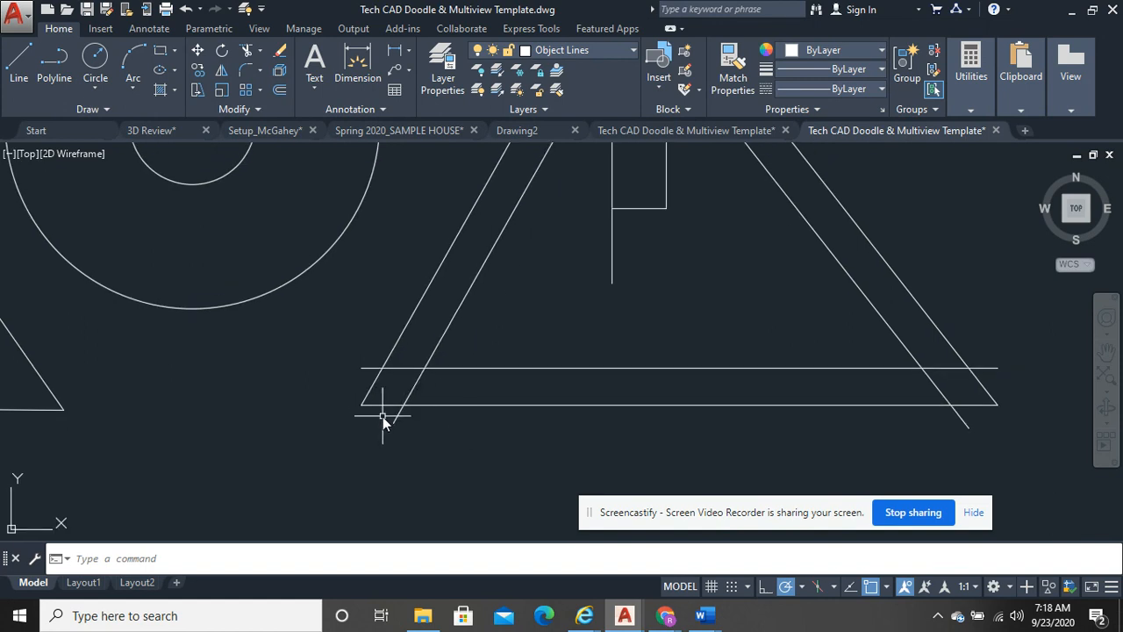
pyautogui.moveTo(363, 381); pyautogui.dragTo(496, 351, button='middle')
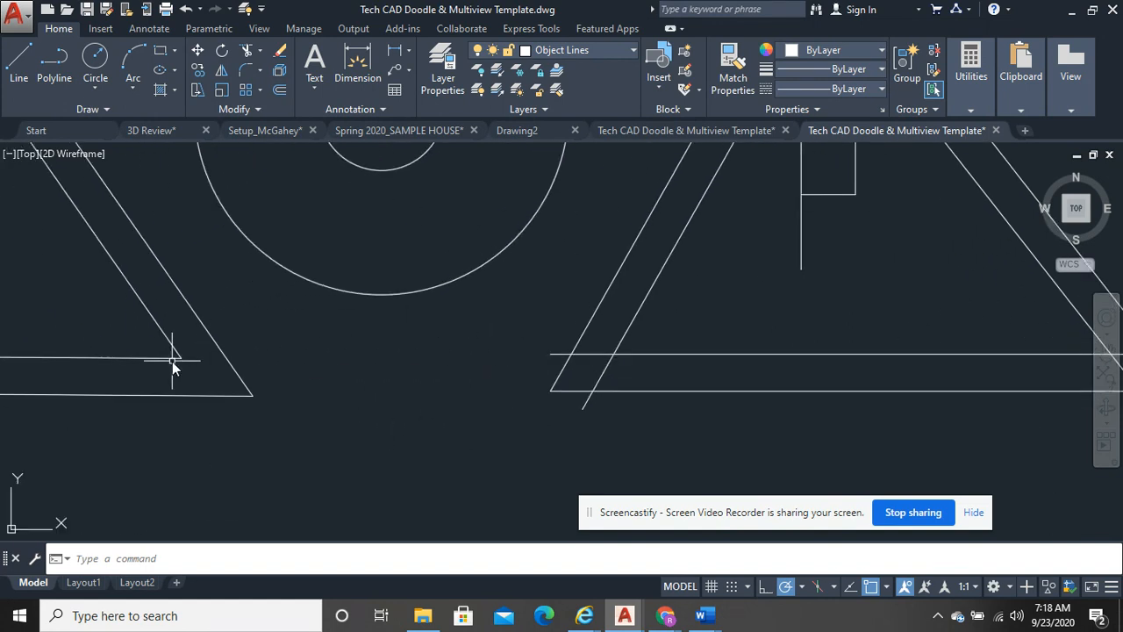
pyautogui.moveTo(517, 318); pyautogui.dragTo(371, 351, button='middle')
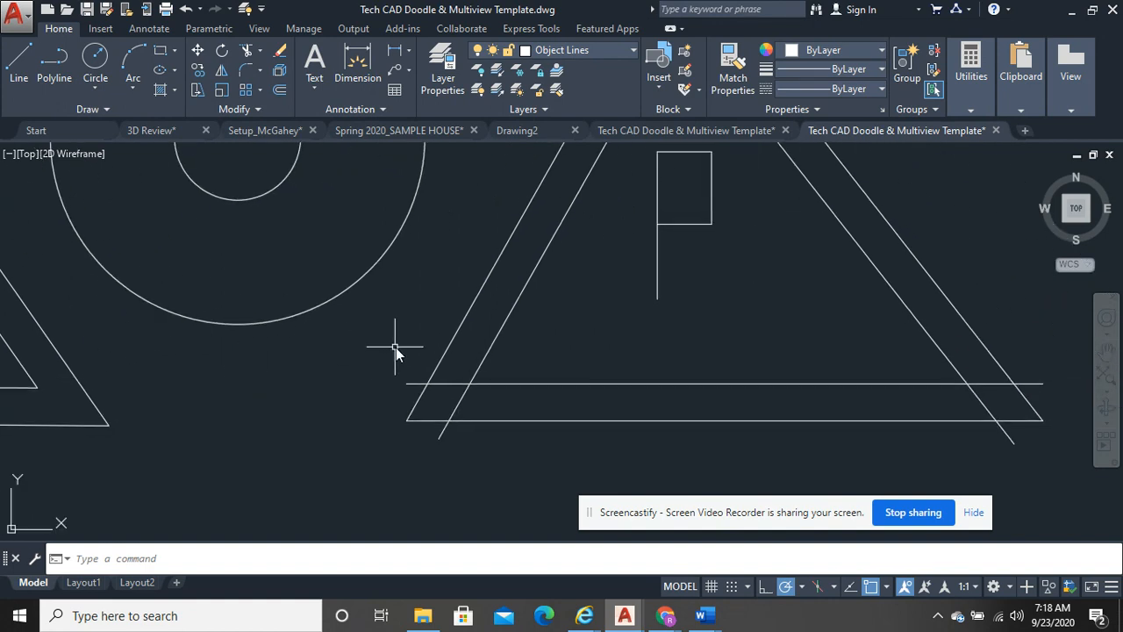
pyautogui.click(277, 54)
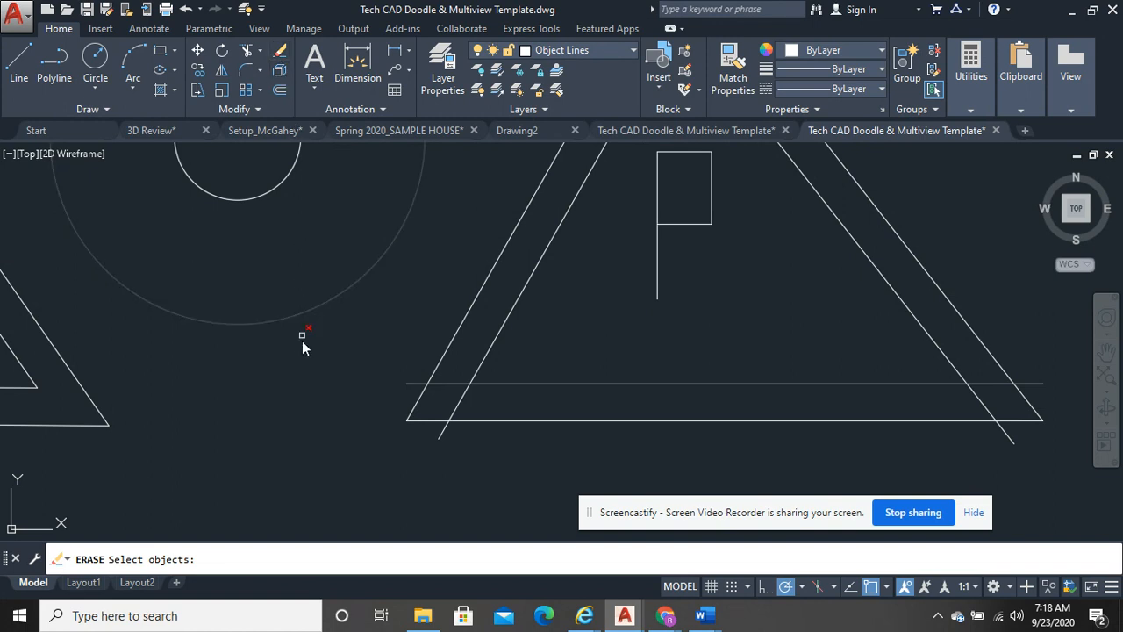
pyautogui.click(445, 432)
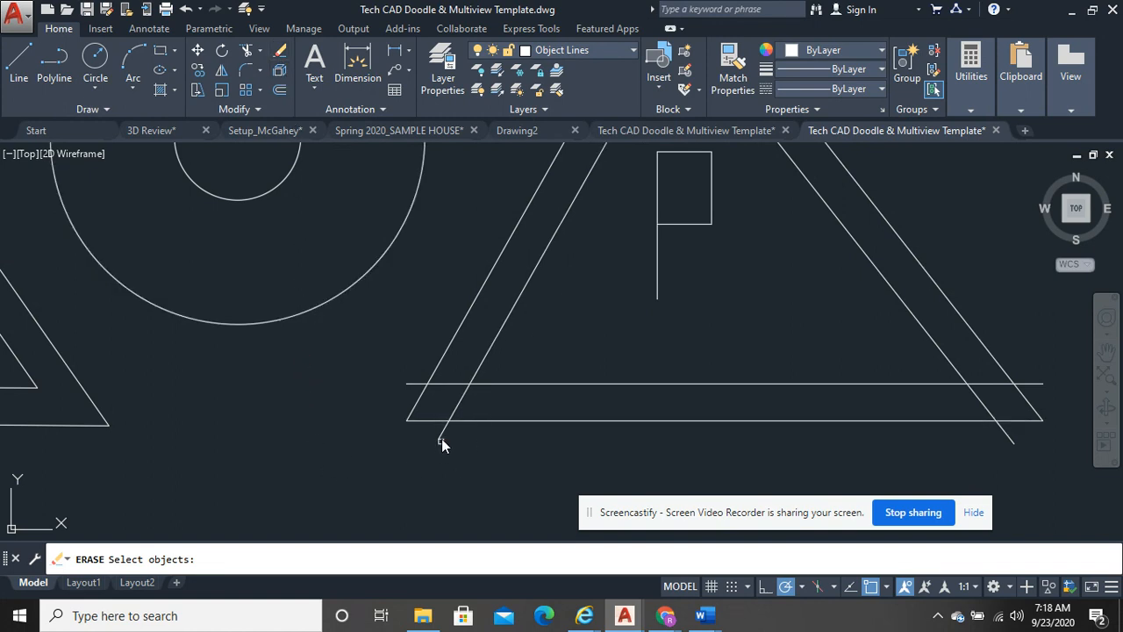
pyautogui.press('Return')
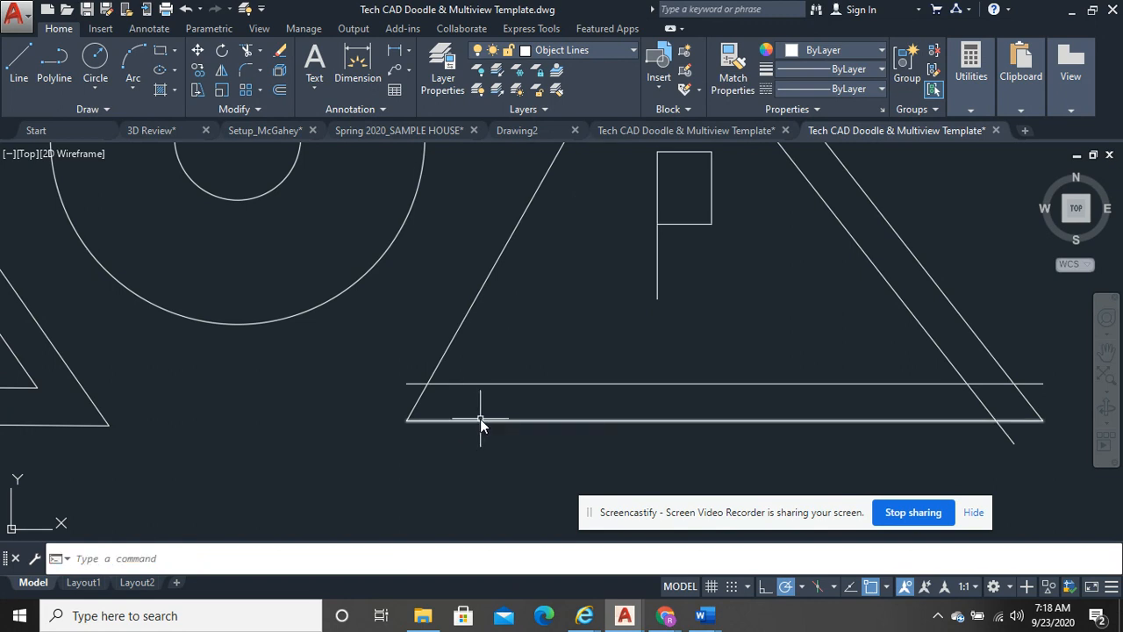
# Undo the last erase and briefly select the P triangle's inner left line to check its full extent
pyautogui.click(185, 8)
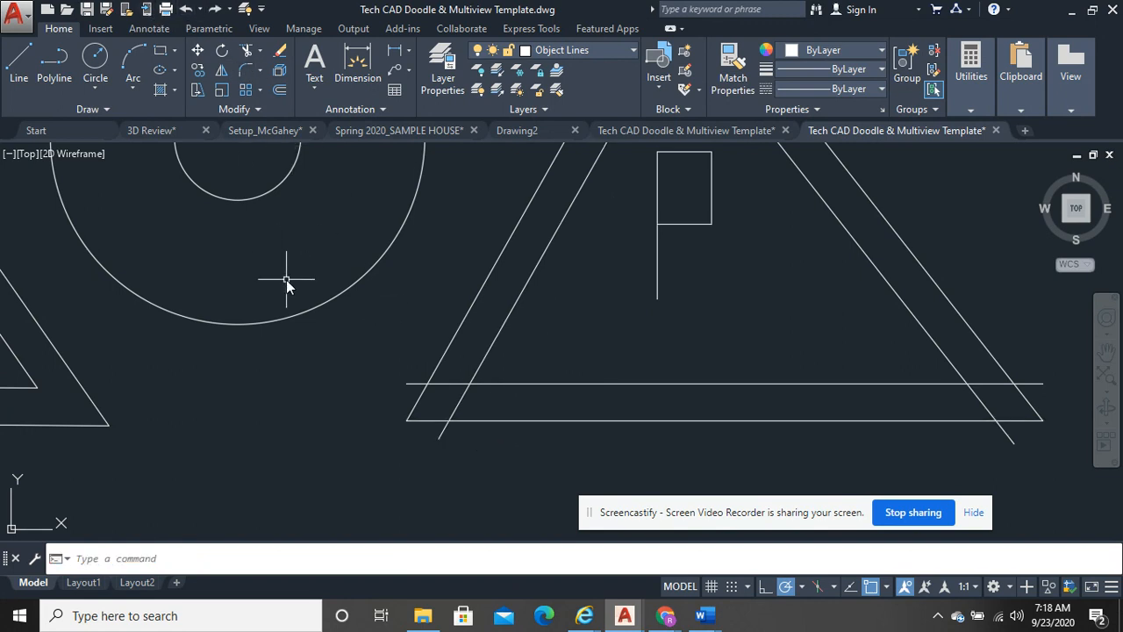
pyautogui.click(439, 439)
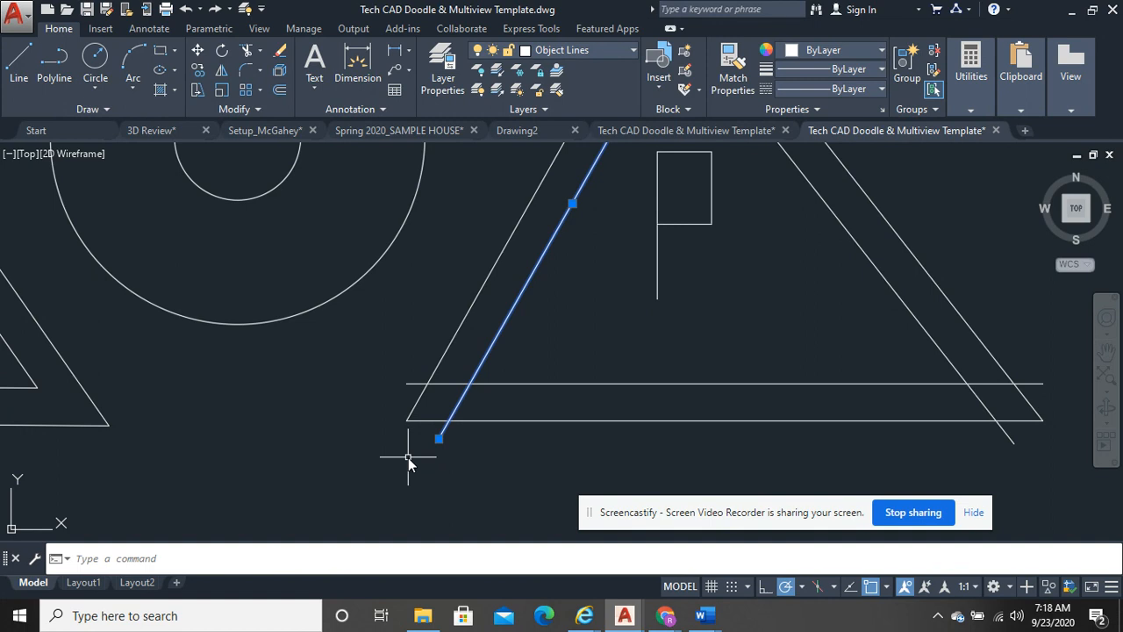
pyautogui.press('Escape')
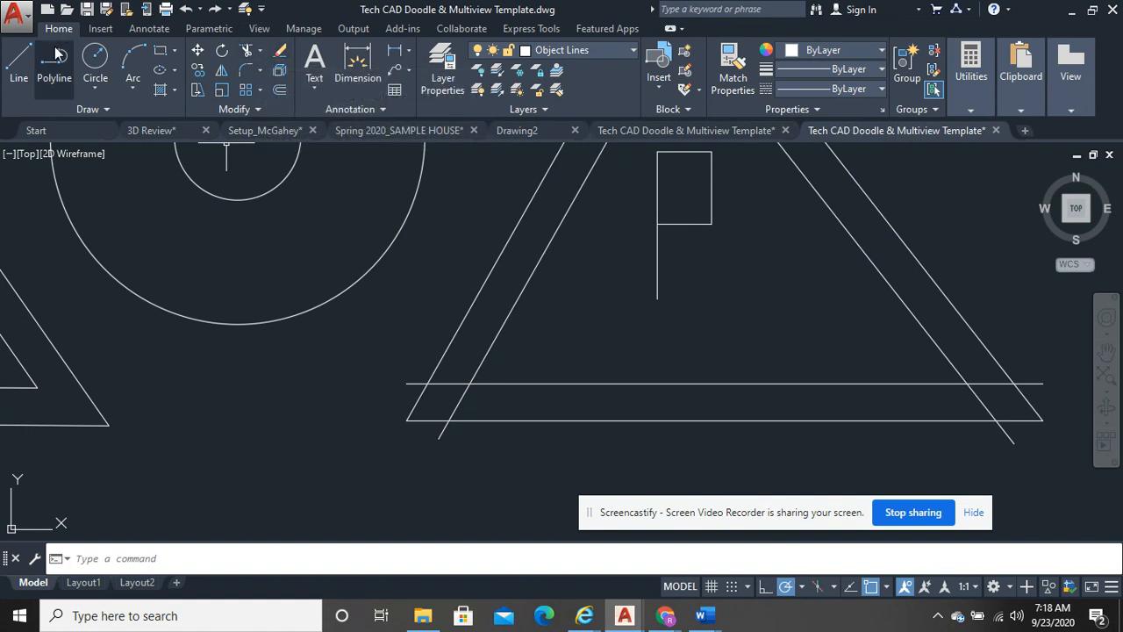
# Draw a short horizontal line below the large circle, between the two triangles
pyautogui.click(20, 58)
pyautogui.click(221, 398)
pyautogui.click(300, 398)
pyautogui.rightClick(327, 342)
pyautogui.click(346, 349)
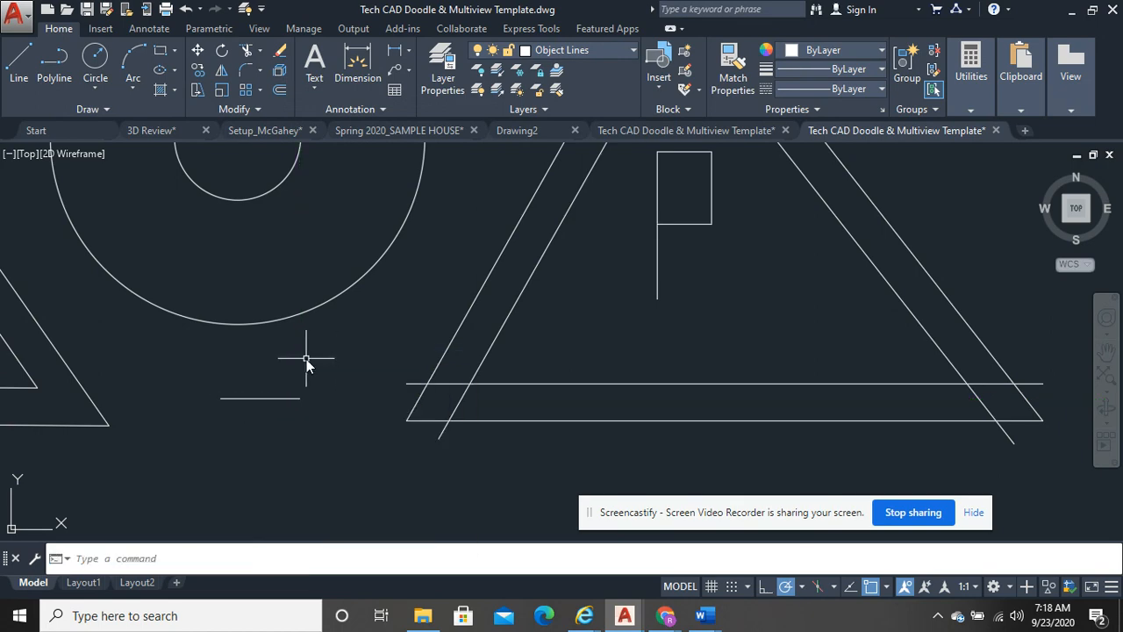
# Draw a short slanted line crossing the short horizontal line below the large circle
pyautogui.rightClick(306, 359)
pyautogui.click(372, 65)
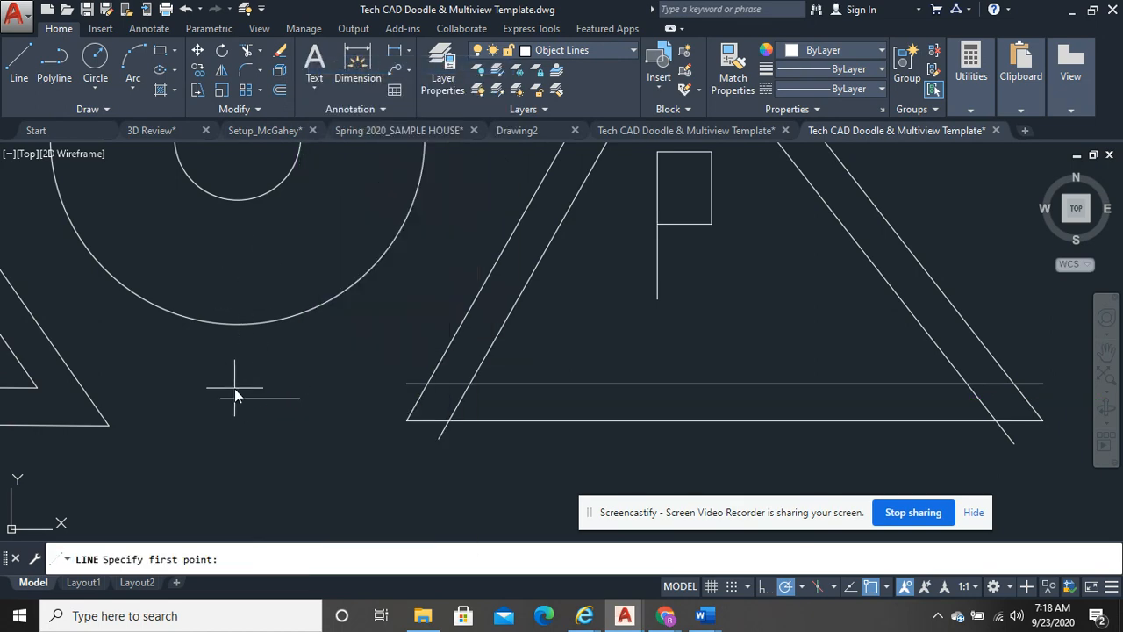
pyautogui.click(276, 374)
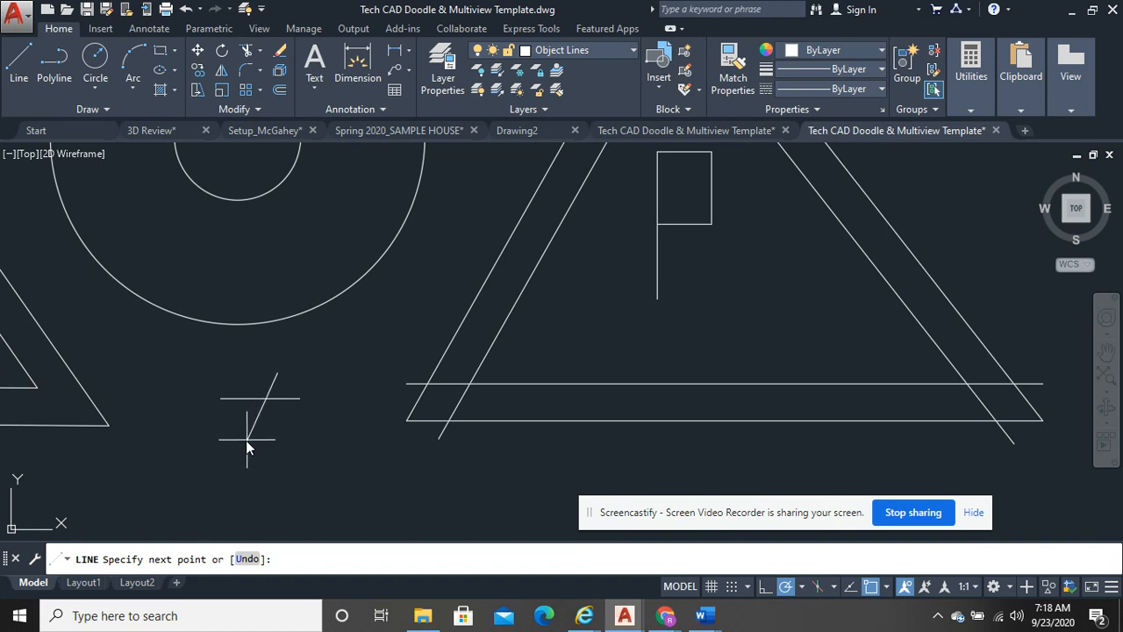
pyautogui.click(246, 432)
pyautogui.rightClick(273, 417)
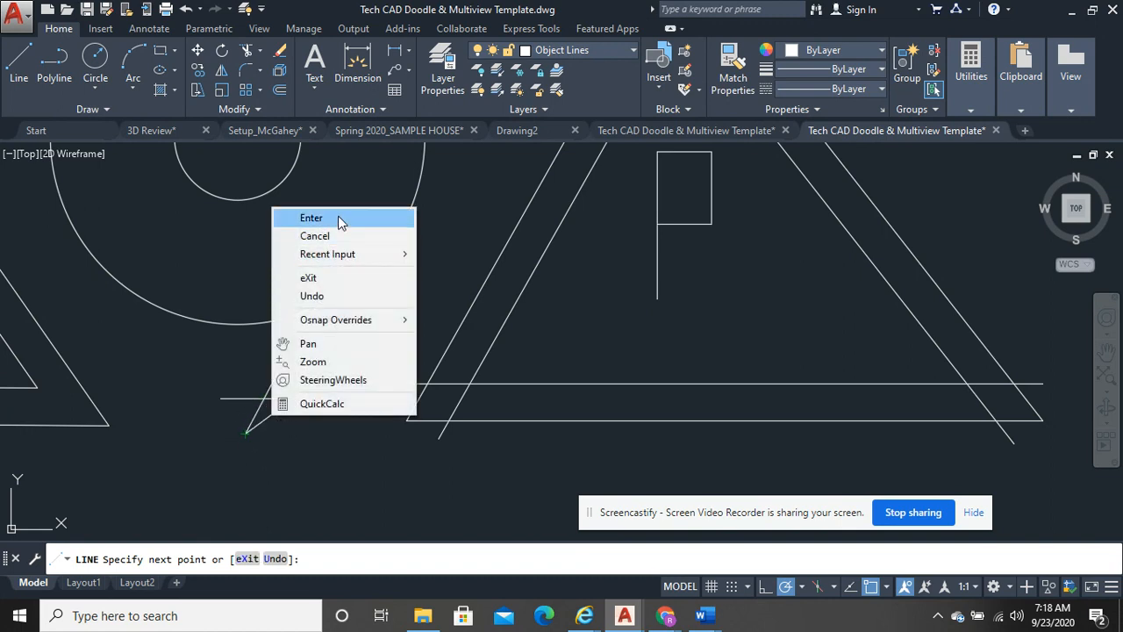
pyautogui.click(342, 218)
# Erase the two short crossing lines below the large circle
pyautogui.click(275, 434)
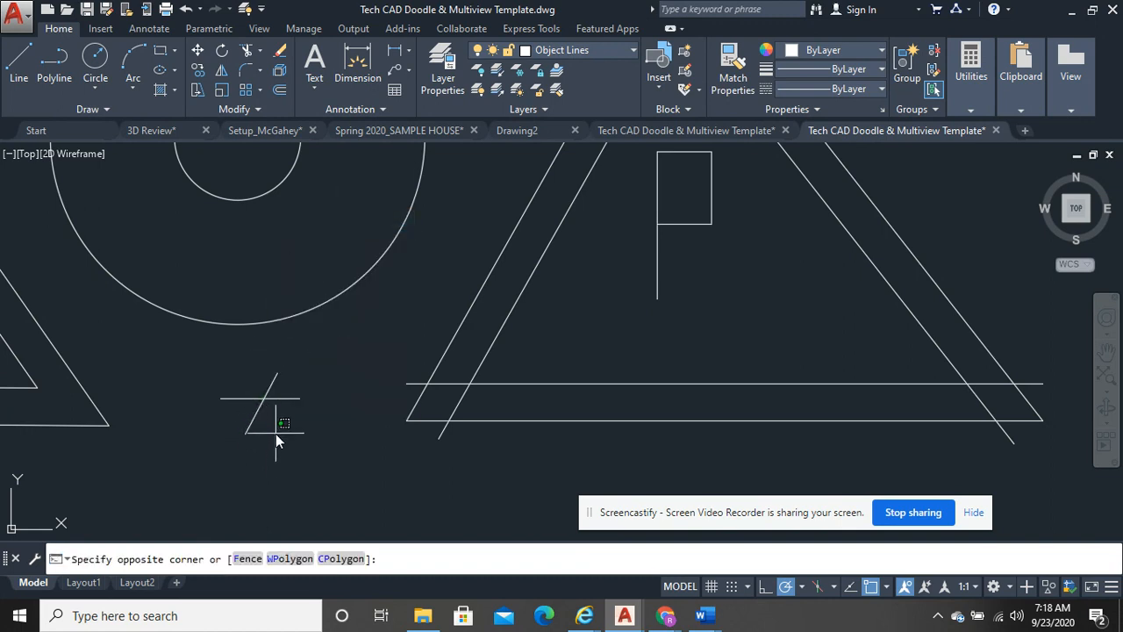
pyautogui.click(243, 358)
pyautogui.press('Delete')
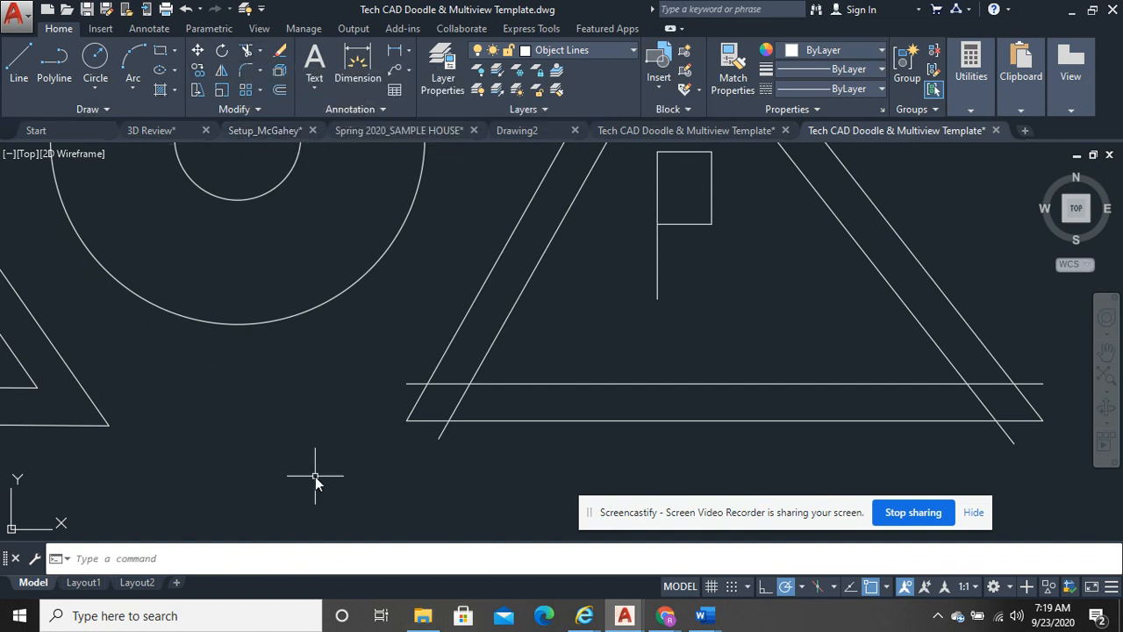
pyautogui.write('tr')
pyautogui.press('Return')
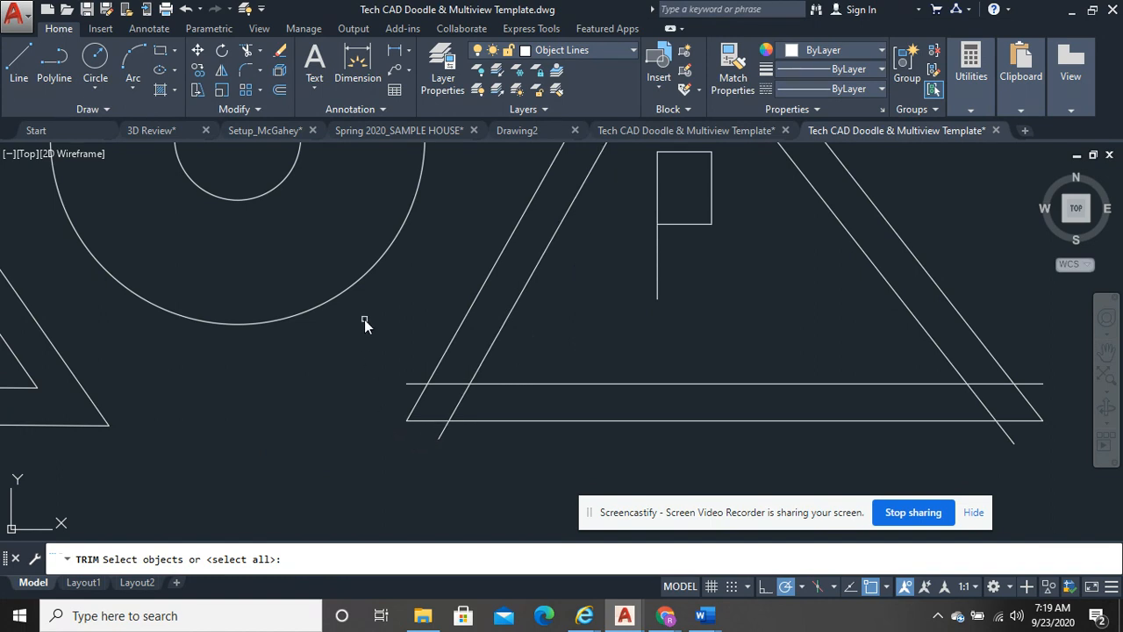
pyautogui.press('Escape')
# Trim the lower P triangle's outer base line with the inner left line as cutting edge, and undo the trim
pyautogui.write('tr')
pyautogui.press('Return')
pyautogui.click(446, 428)
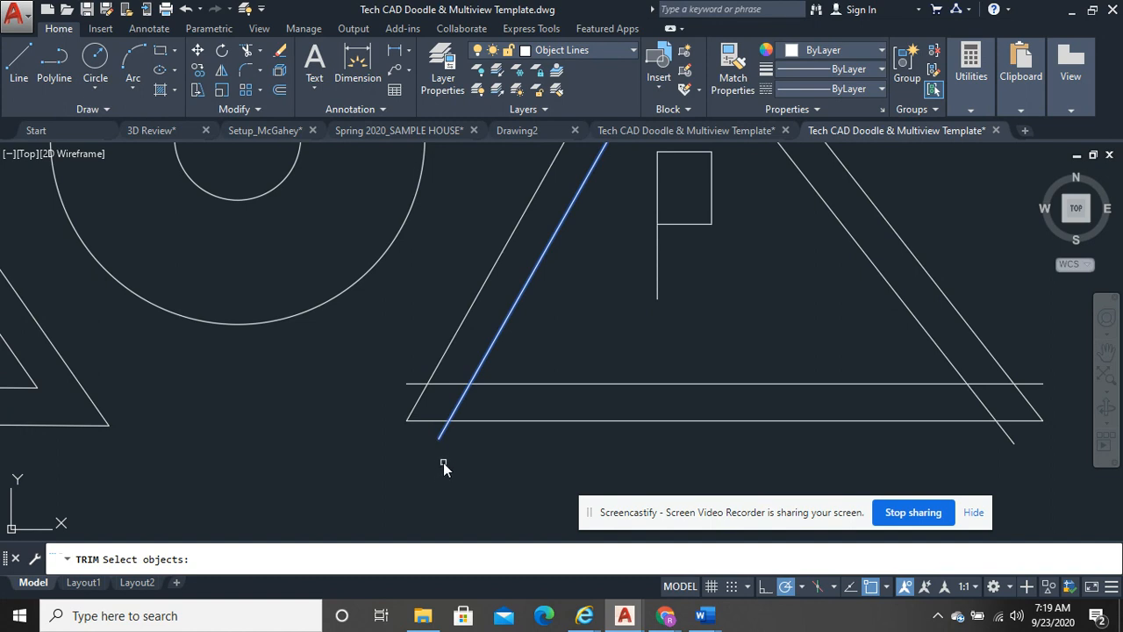
pyautogui.press('Return')
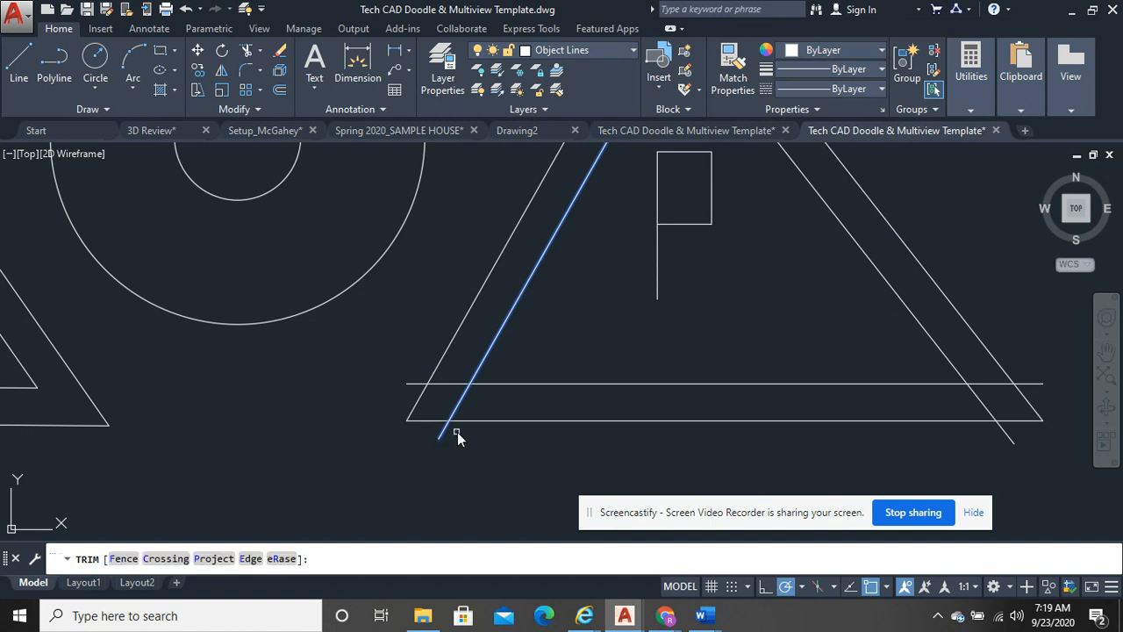
pyautogui.click(465, 421)
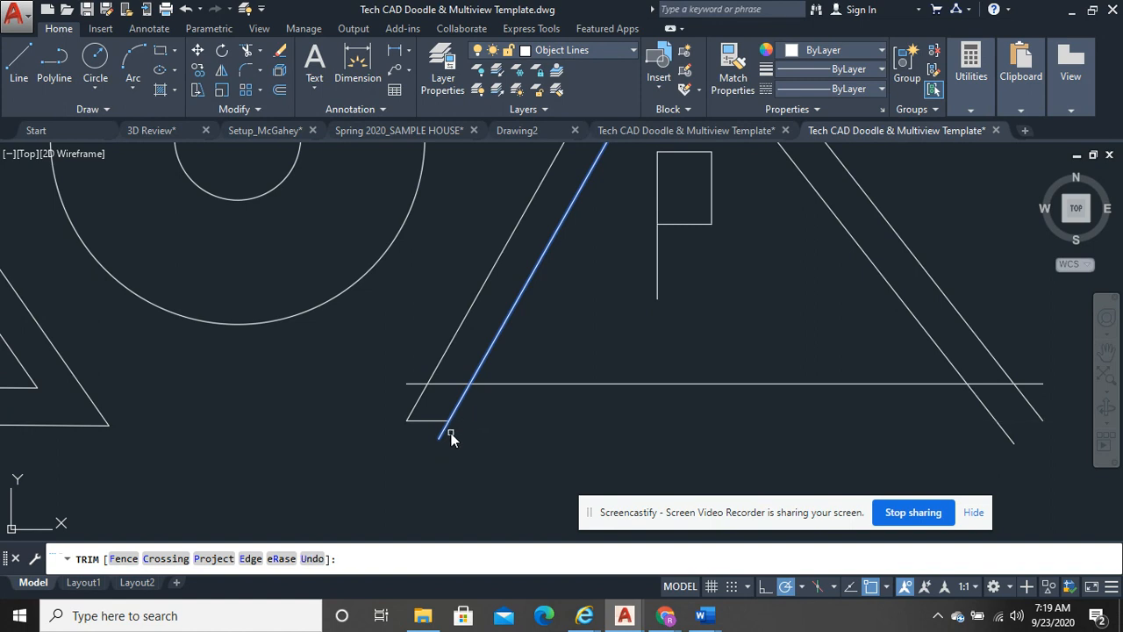
pyautogui.rightClick(450, 437)
pyautogui.click(502, 205)
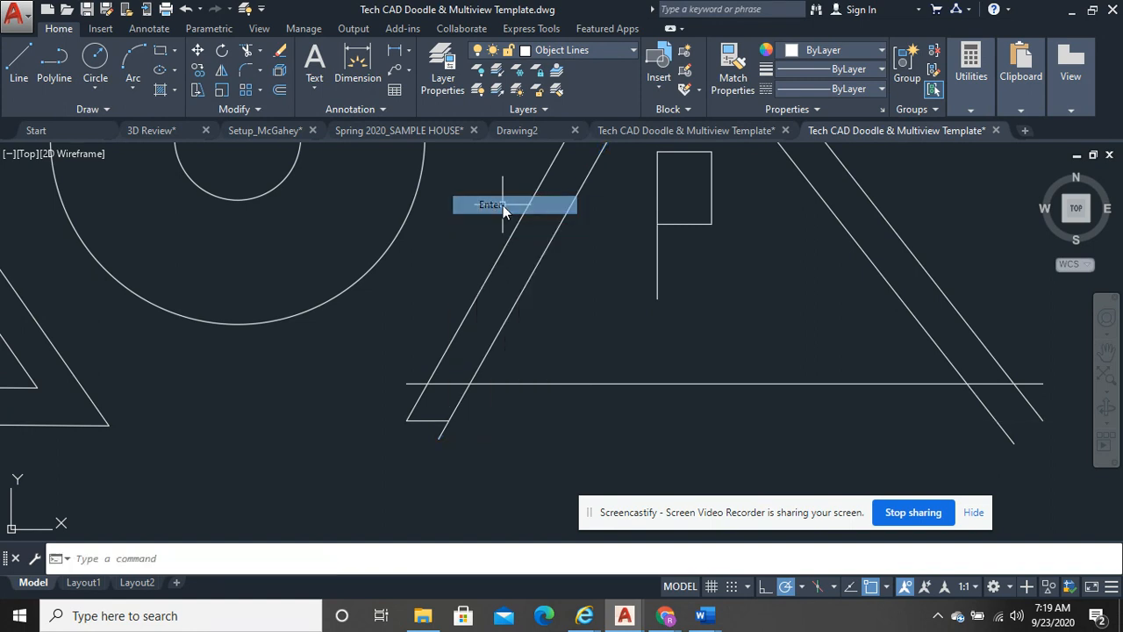
pyautogui.click(185, 9)
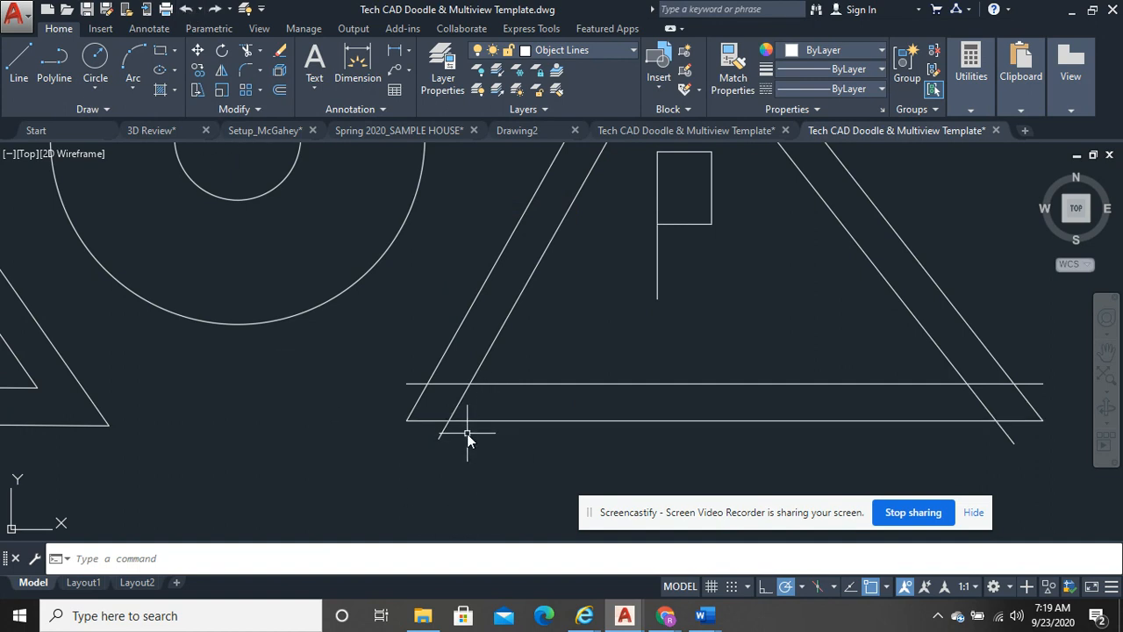
# Trim the inner left line's overhang below the P triangle using the outer base line as cutting edge, and undo the trim
pyautogui.write('tr')
pyautogui.press('Return')
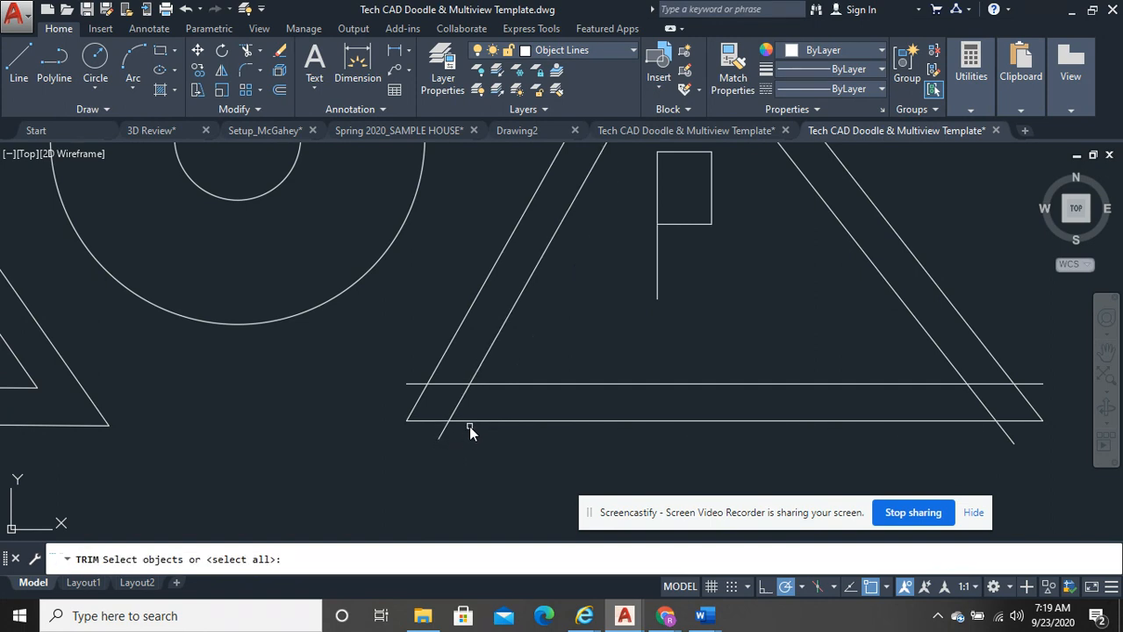
pyautogui.click(470, 420)
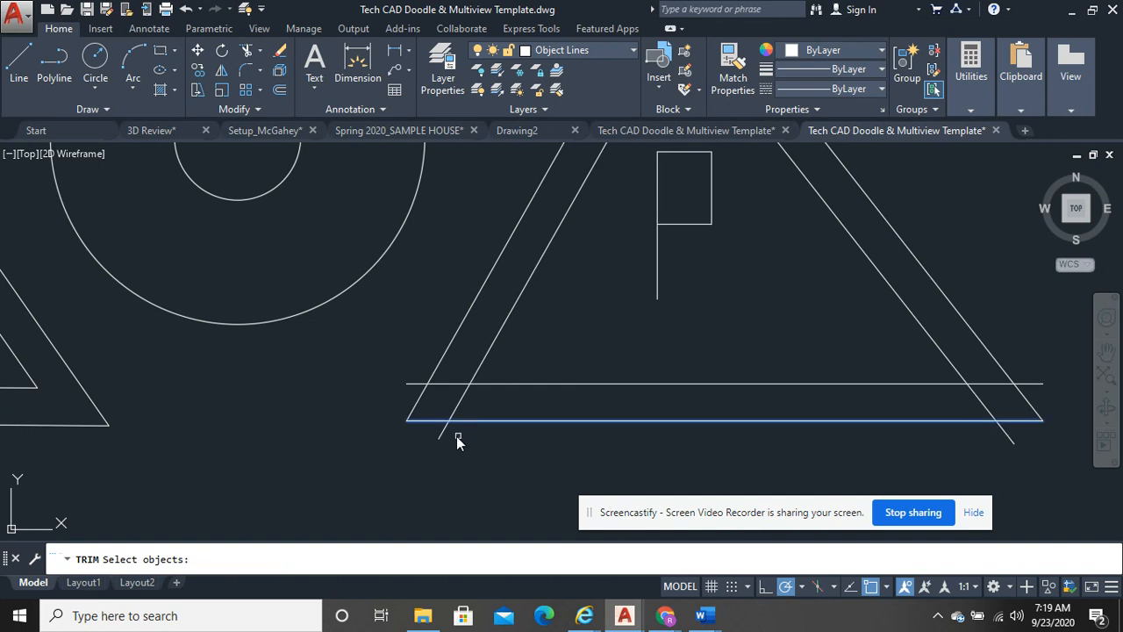
pyautogui.press('Return')
pyautogui.click(444, 435)
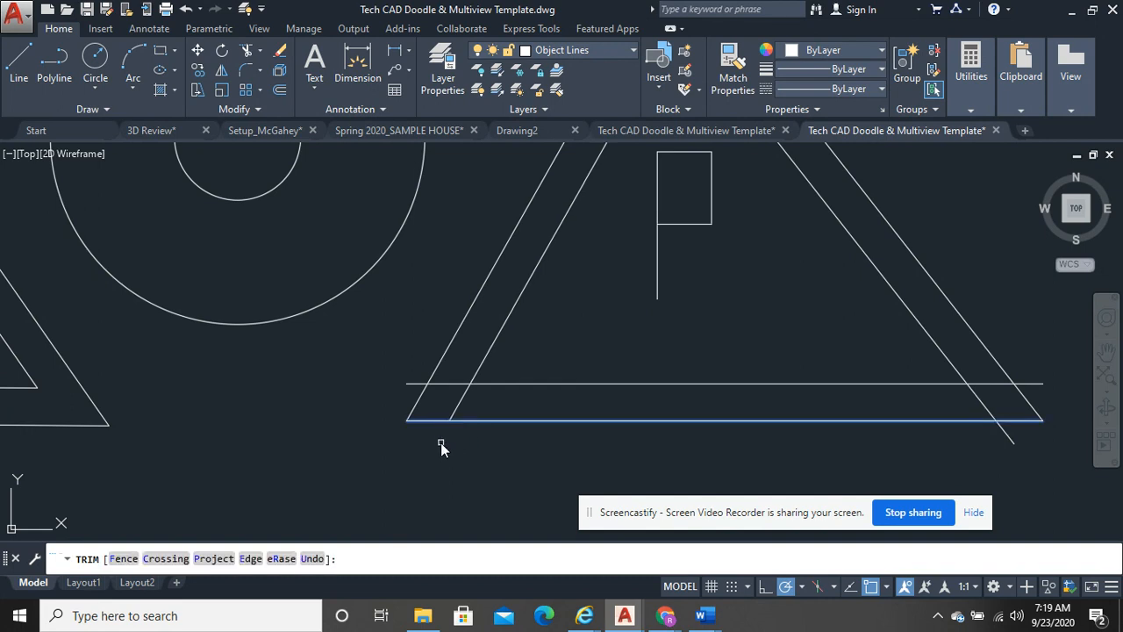
pyautogui.rightClick(440, 442)
pyautogui.click(483, 216)
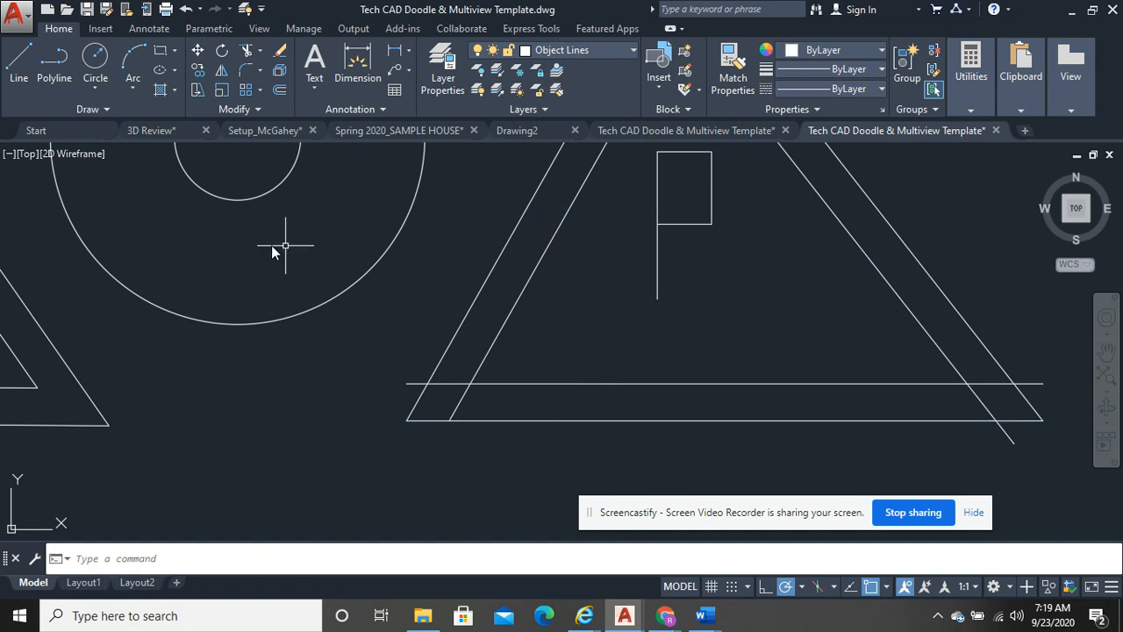
pyautogui.click(184, 8)
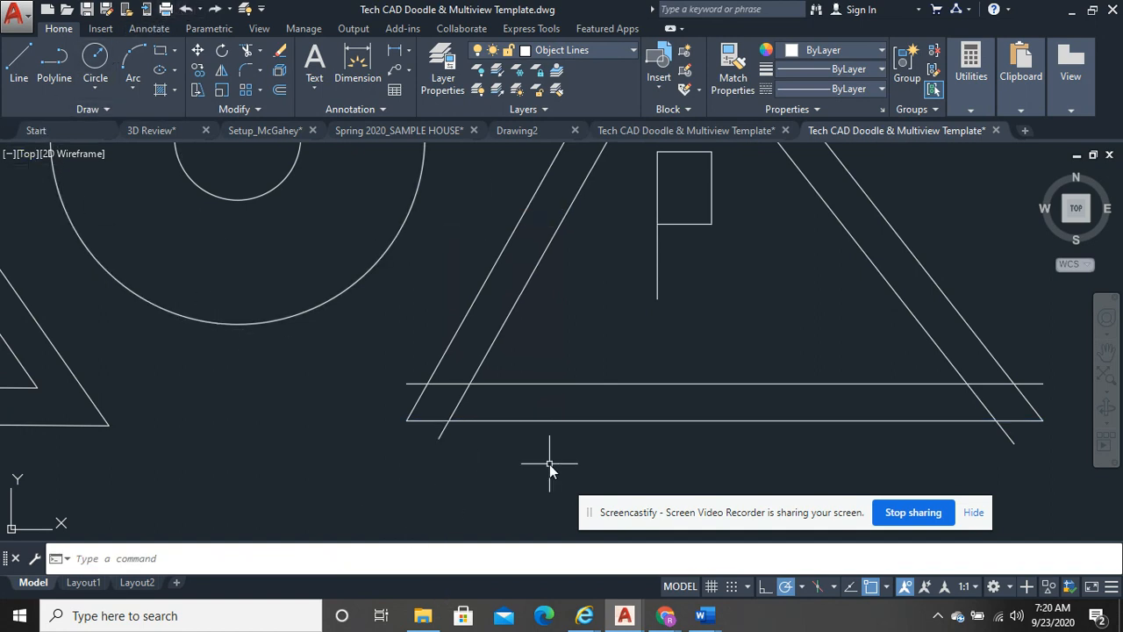
pyautogui.moveTo(534, 440)
pyautogui.mouseDown(button='middle')
pyautogui.moveTo(504, 409)
pyautogui.moveTo(478, 402)
pyautogui.mouseUp(button='middle')
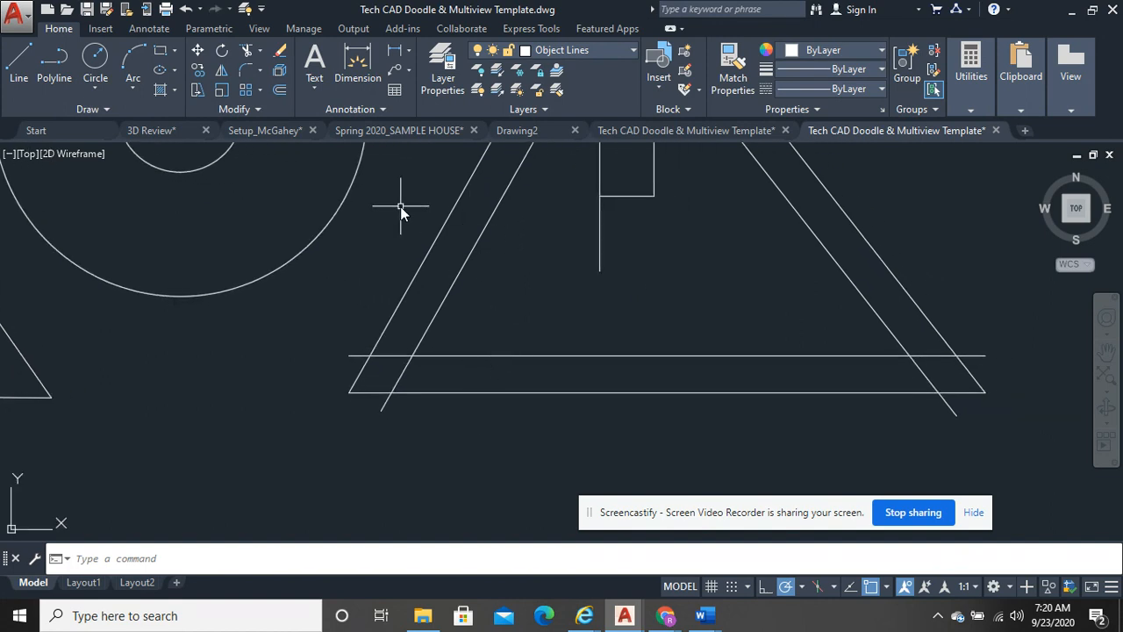
pyautogui.write('Tr')
pyautogui.press('Return')
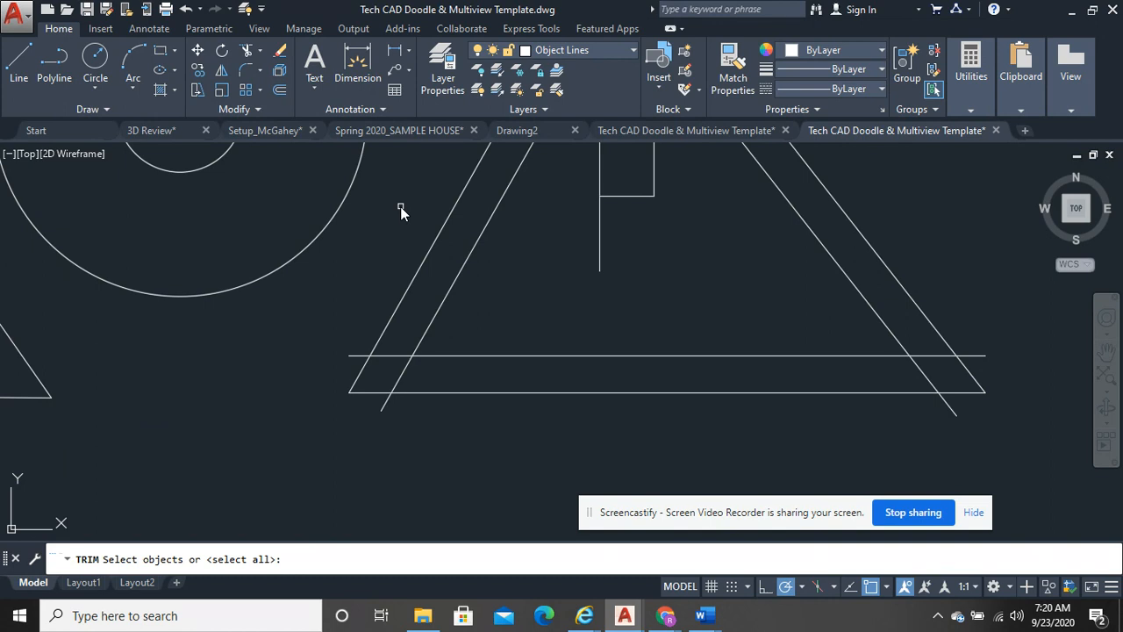
pyautogui.press('Escape')
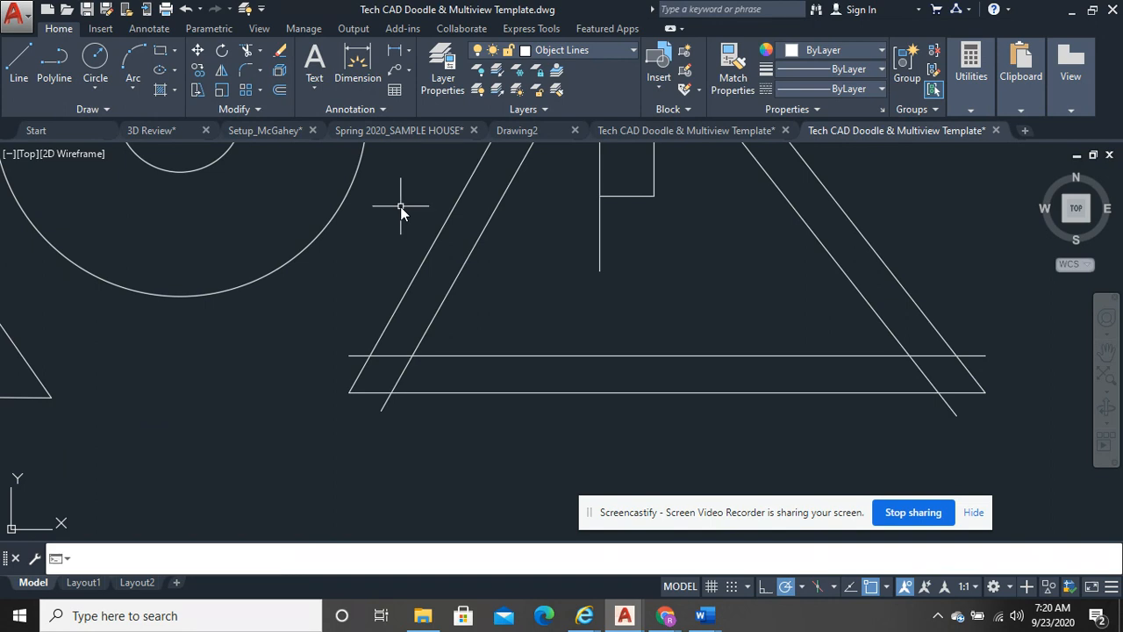
# Trim the overlapping inner line ends at both base corners of the lower P triangle, using all objects as cutting edges
pyautogui.write('t')
pyautogui.press('Return')
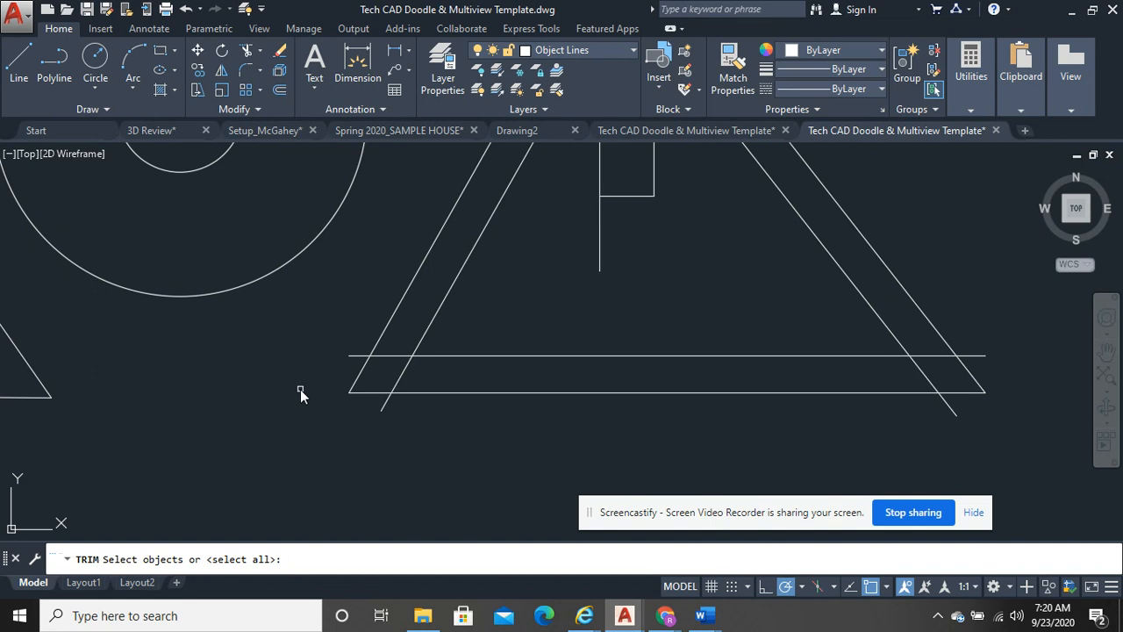
pyautogui.press('Return')
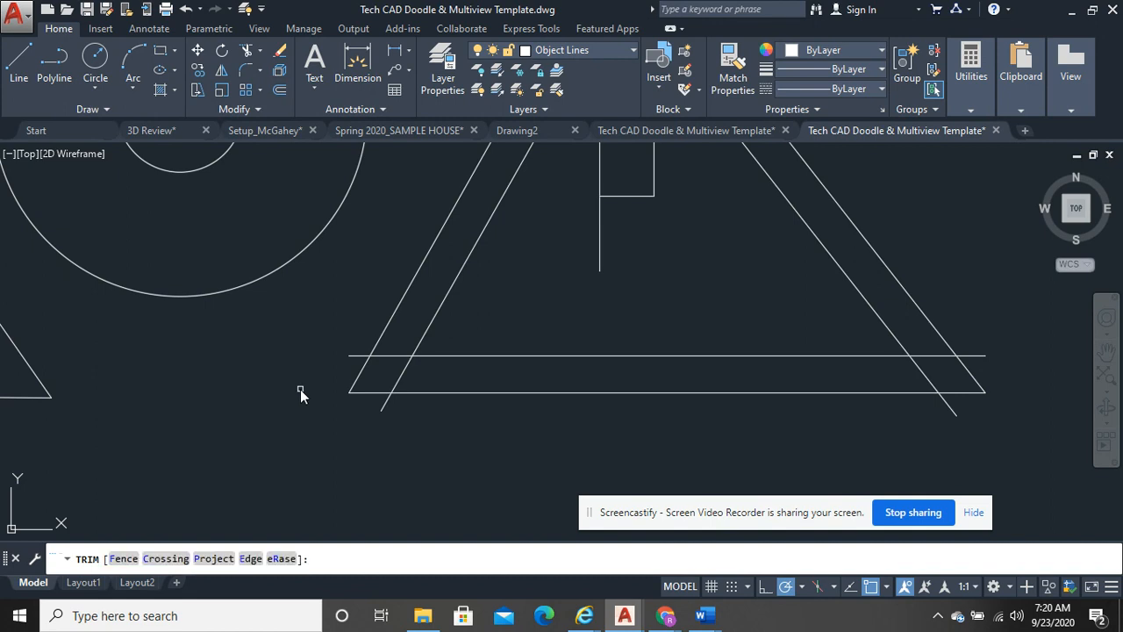
pyautogui.click(411, 417)
pyautogui.click(355, 394)
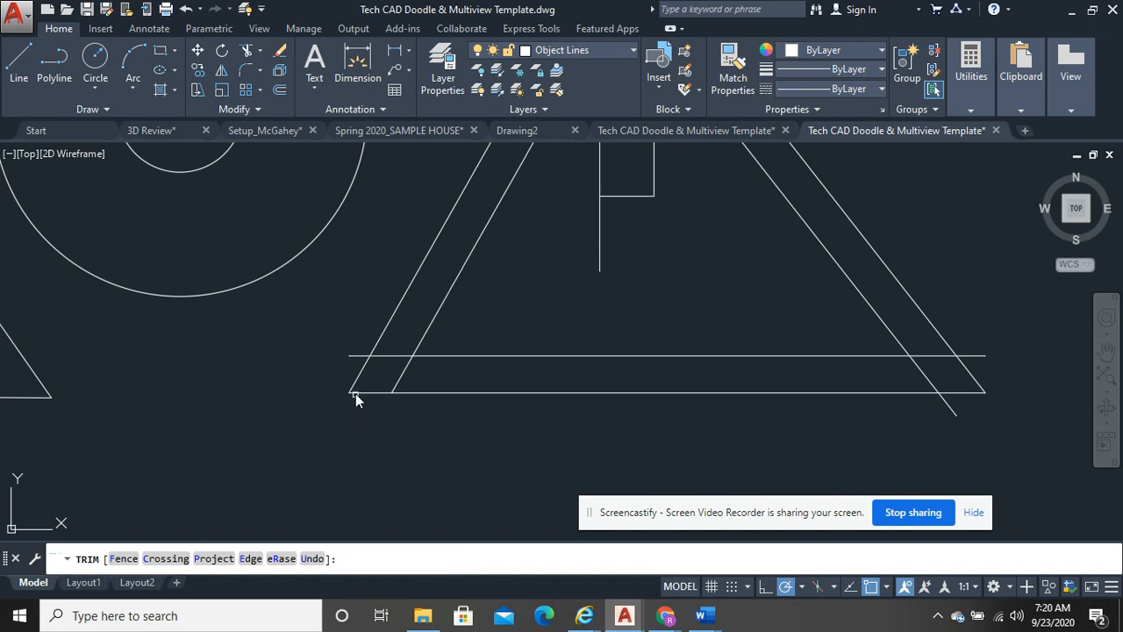
pyautogui.click(406, 381)
pyautogui.click(402, 375)
pyautogui.click(401, 356)
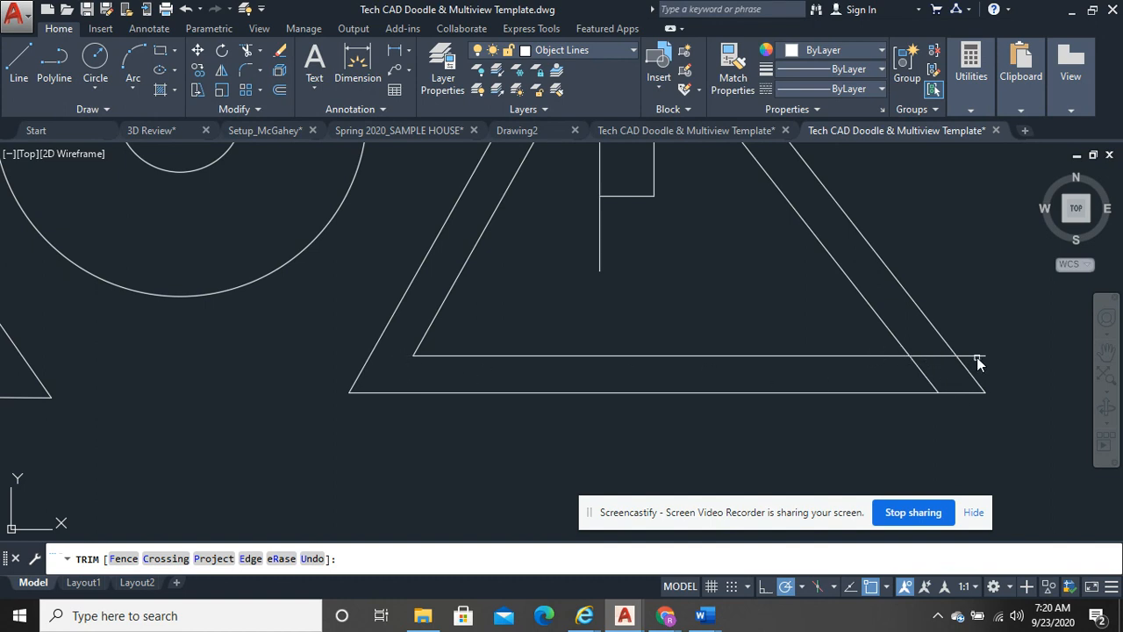
pyautogui.click(951, 356)
pyautogui.click(939, 360)
pyautogui.rightClick(935, 237)
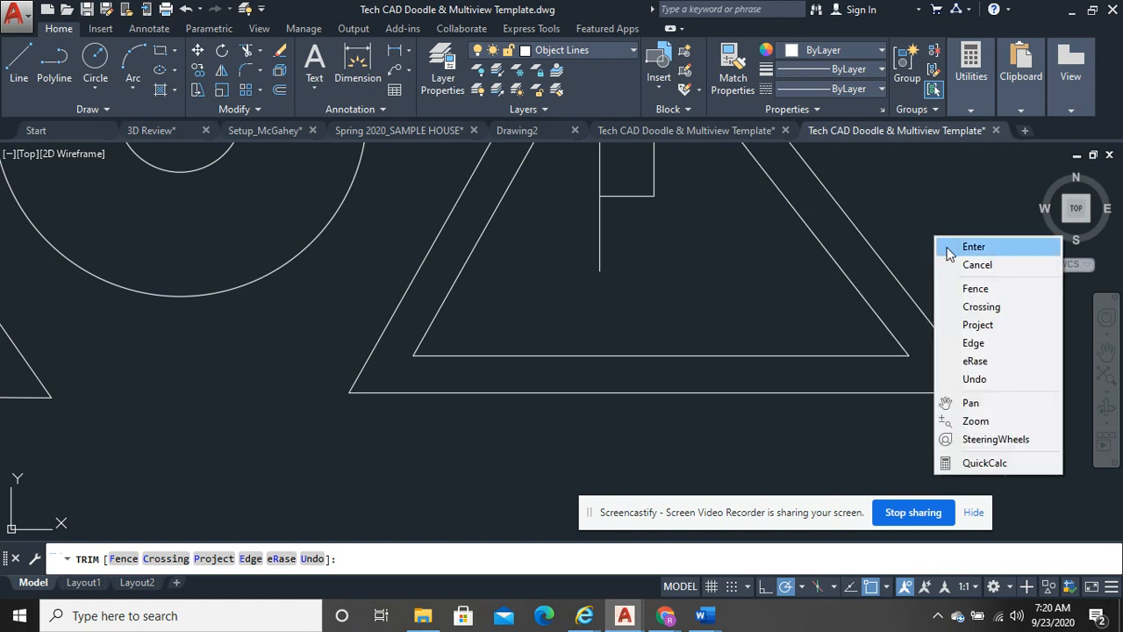
pyautogui.click(948, 248)
pyautogui.moveTo(811, 184); pyautogui.dragTo(702, 495, button='middle')
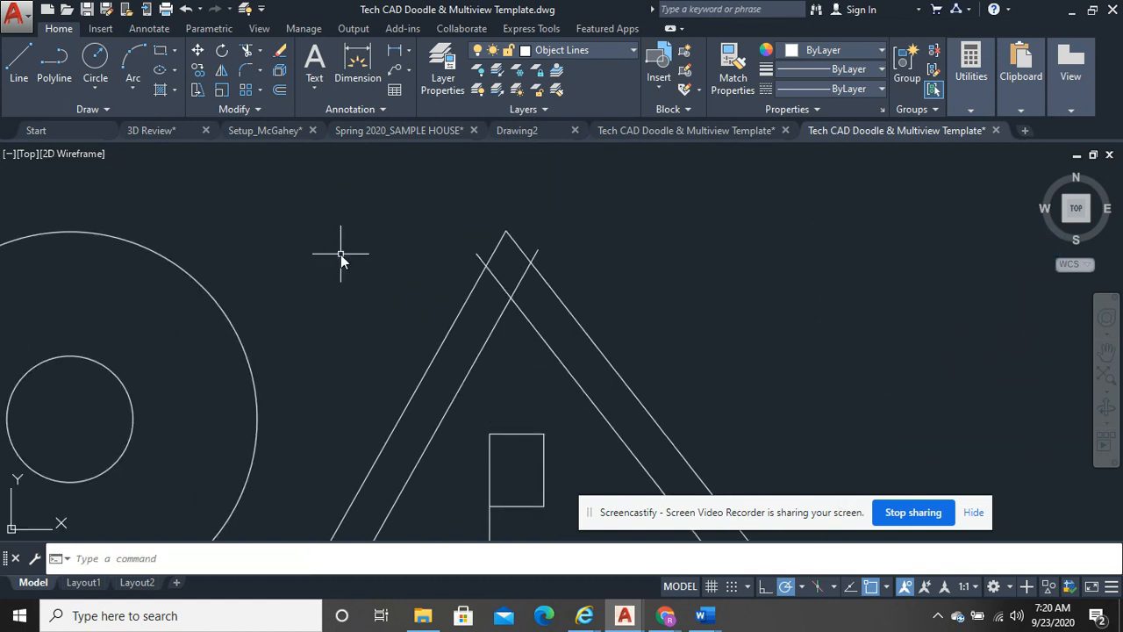
pyautogui.write('tr')
pyautogui.press('Return')
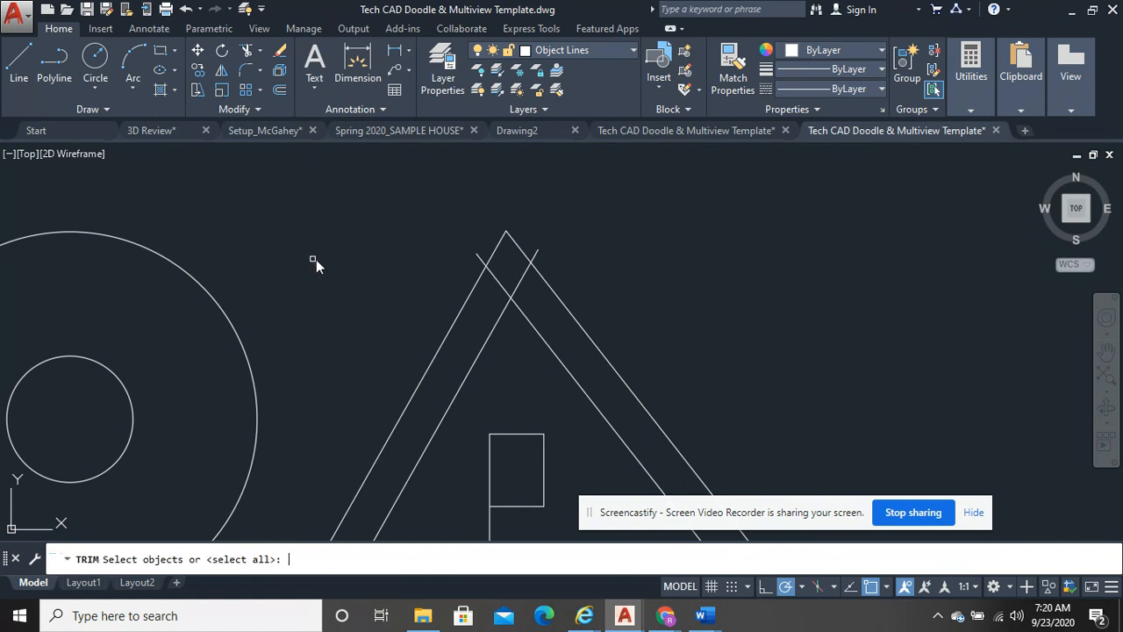
pyautogui.click(484, 247)
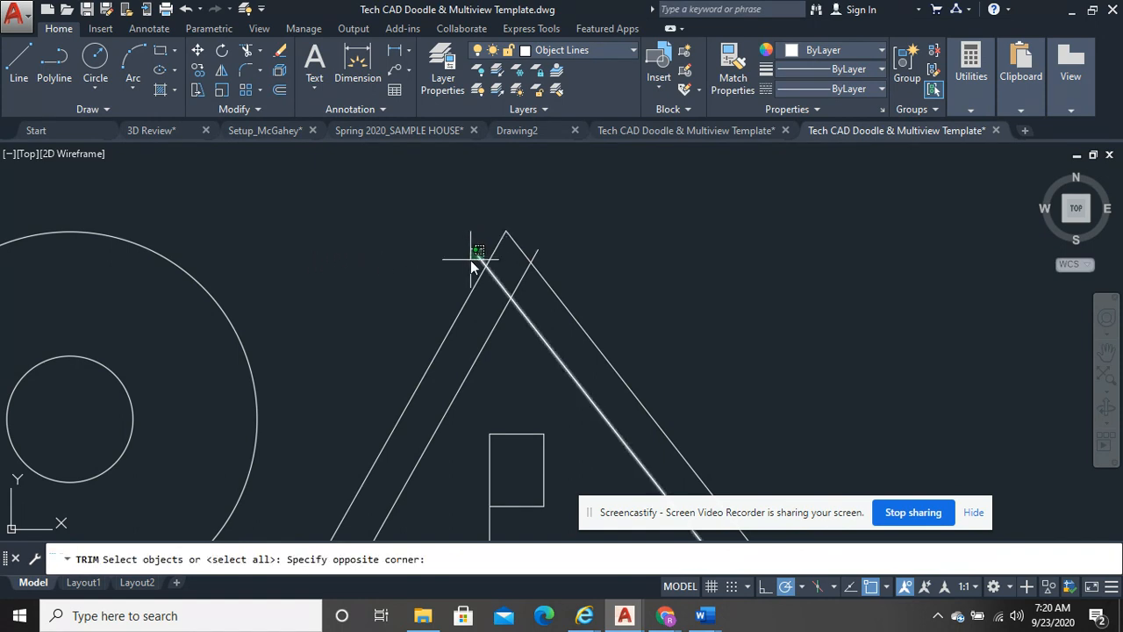
pyautogui.click(472, 257)
pyautogui.click(472, 253)
pyautogui.click(473, 251)
pyautogui.click(478, 249)
pyautogui.click(475, 235)
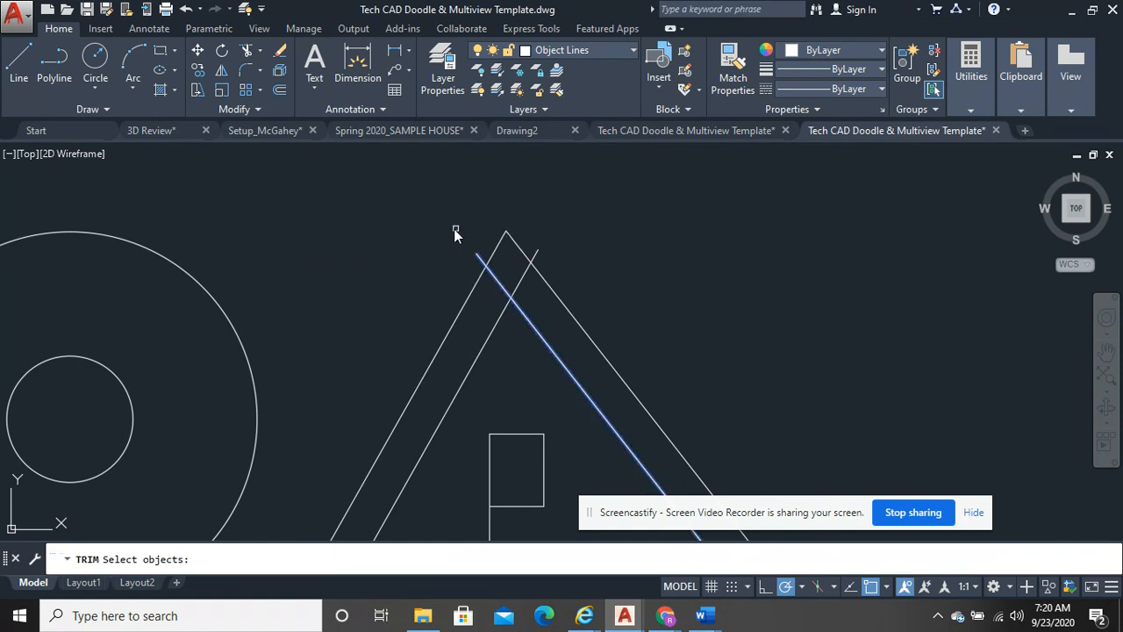
pyautogui.press('Escape')
# Trim the crossing inner line ends at the apex of the lower P triangle, using all objects as cutting edges
pyautogui.write('tr')
pyautogui.press('Return')
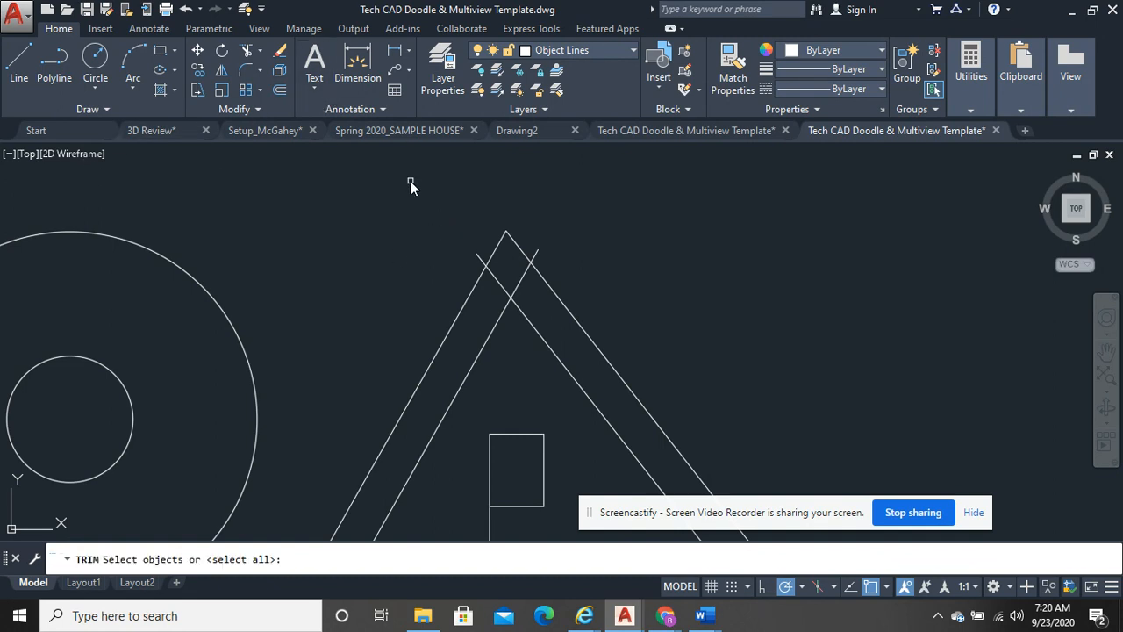
pyautogui.press('Return')
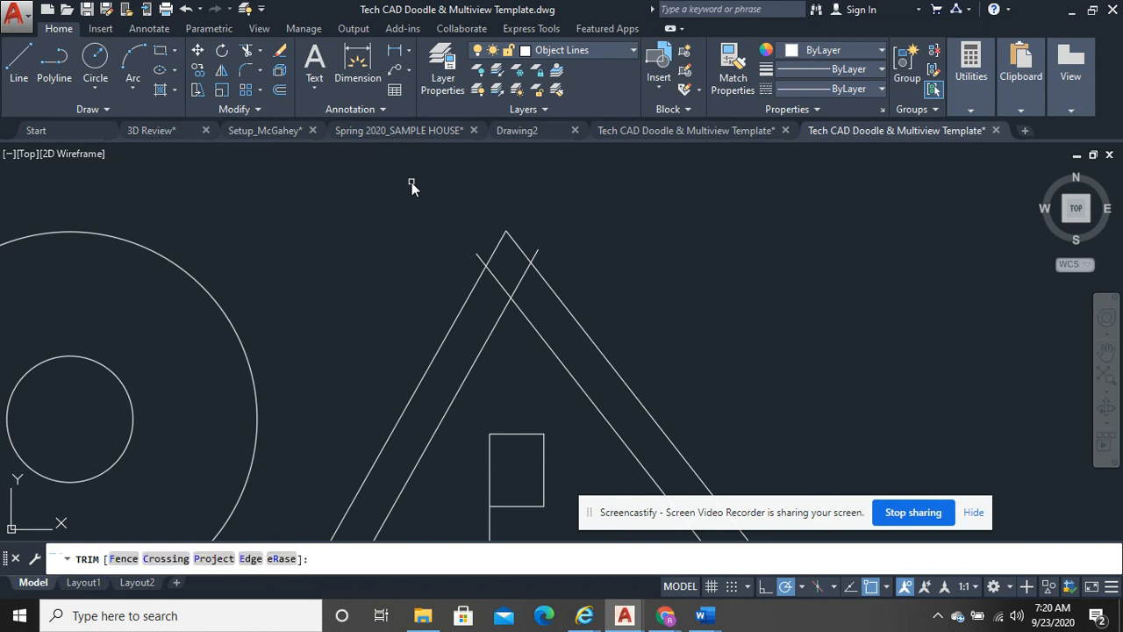
pyautogui.click(481, 252)
pyautogui.click(523, 275)
pyautogui.click(503, 285)
pyautogui.rightClick(550, 253)
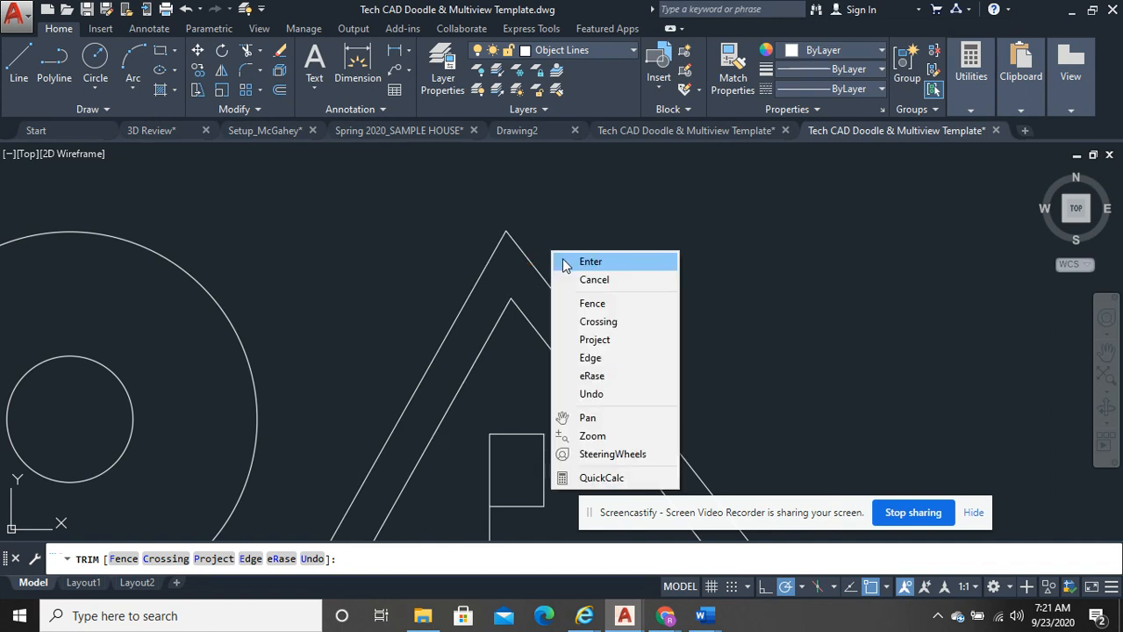
pyautogui.click(579, 258)
pyautogui.scroll(-5, 627, 356)
pyautogui.scroll(3, 626, 356)
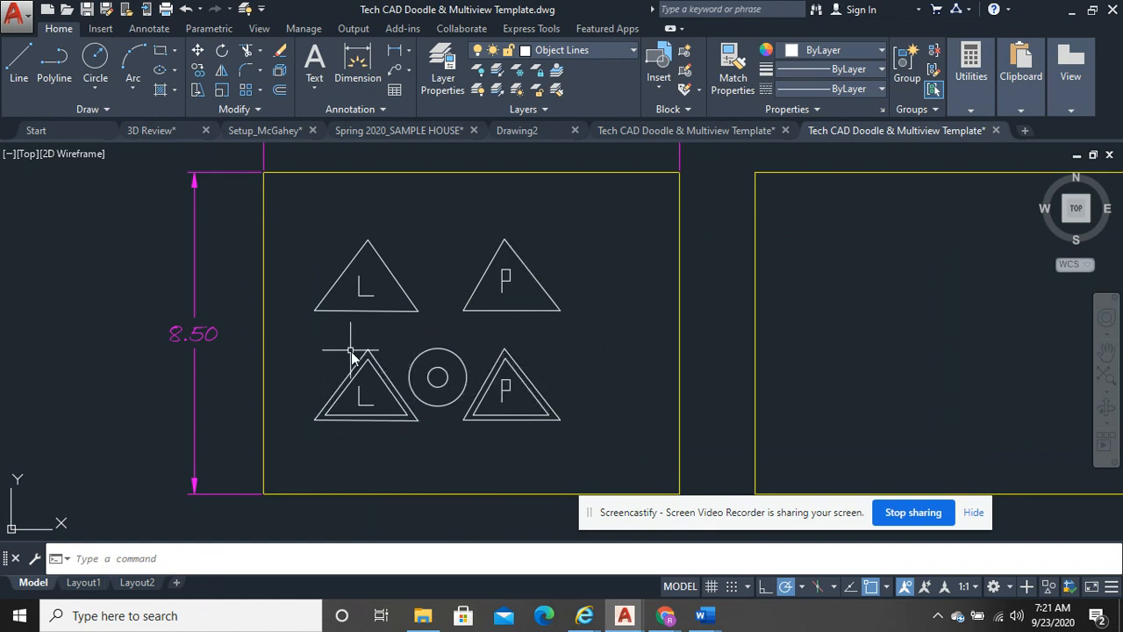
pyautogui.scroll(2, 362, 356)
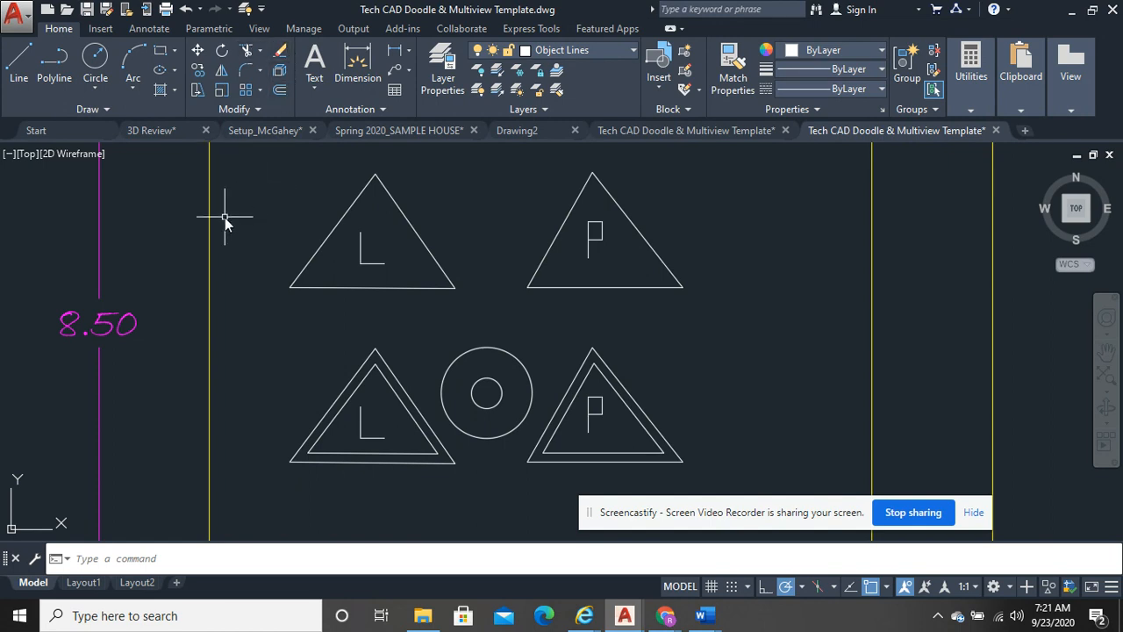
pyautogui.moveTo(451, 233)
pyautogui.mouseDown(button='middle')
pyautogui.moveTo(146, 258)
pyautogui.moveTo(251, 216)
pyautogui.mouseUp(button='middle')
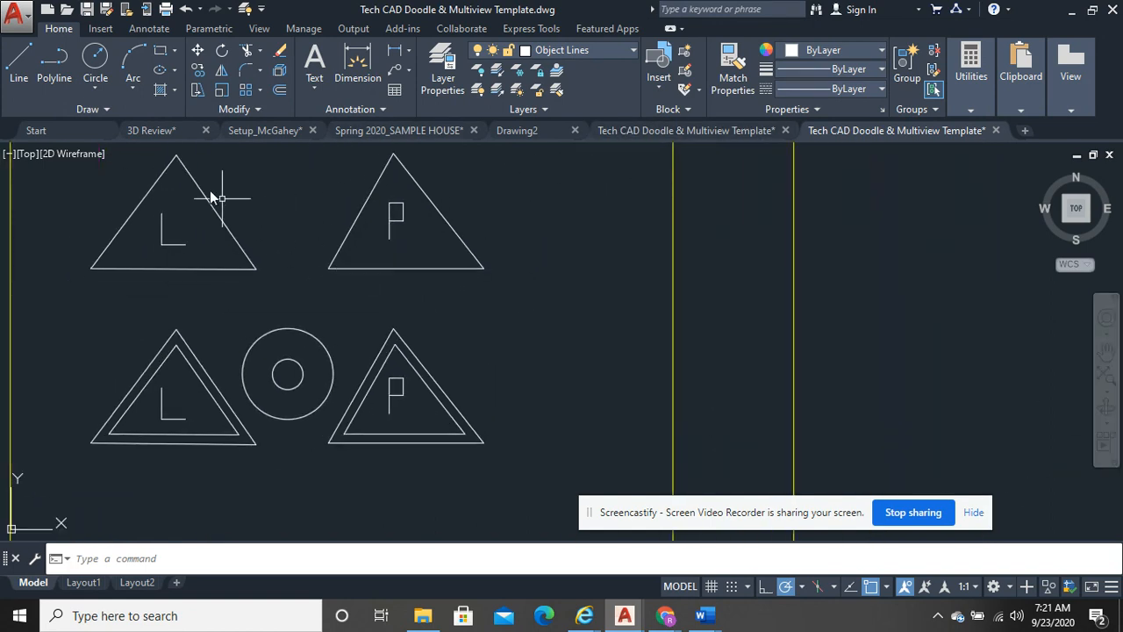
pyautogui.click(7, 63)
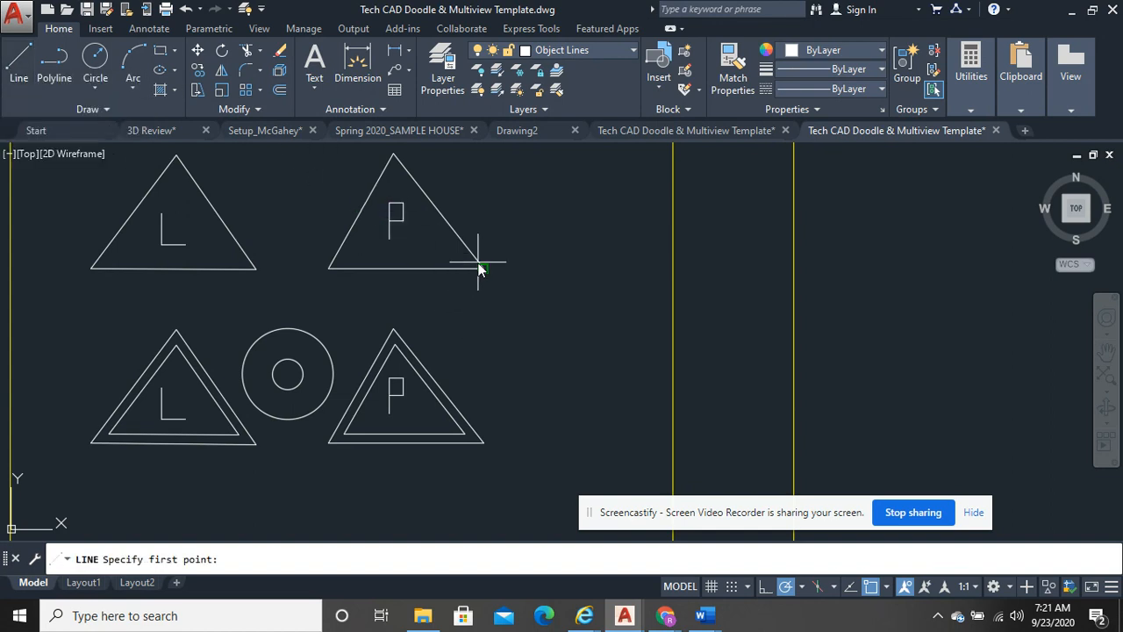
pyautogui.press('Escape')
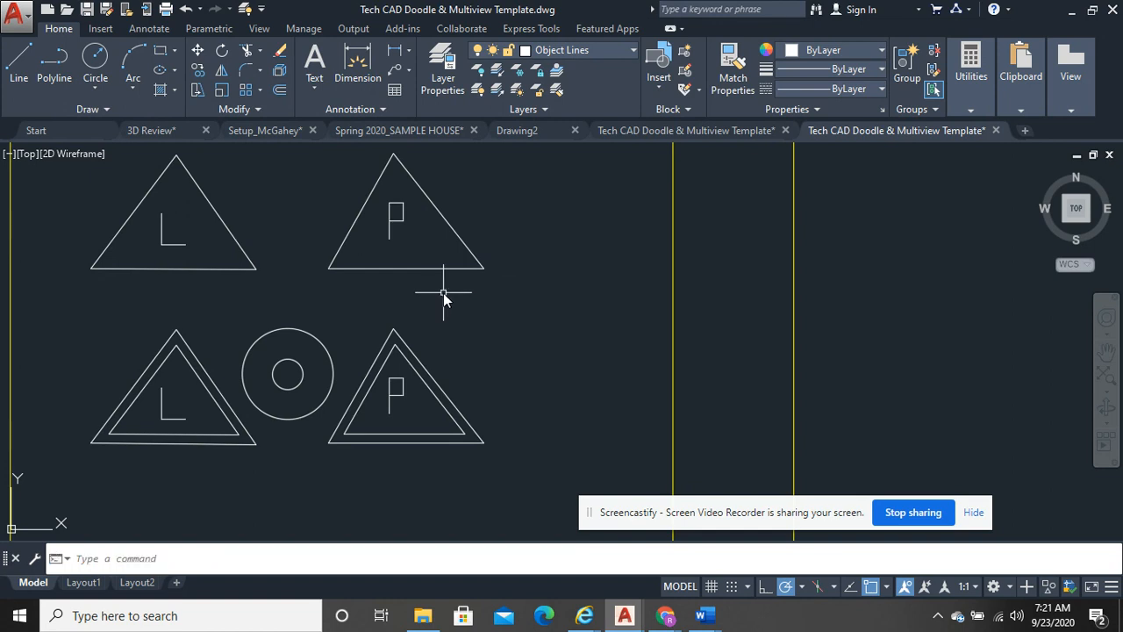
# Move the upper P triangle with its letter so its lower-left corner meets the upper L triangle's lower-right corner
pyautogui.moveTo(512, 299); pyautogui.dragTo(660, 368, button='middle')
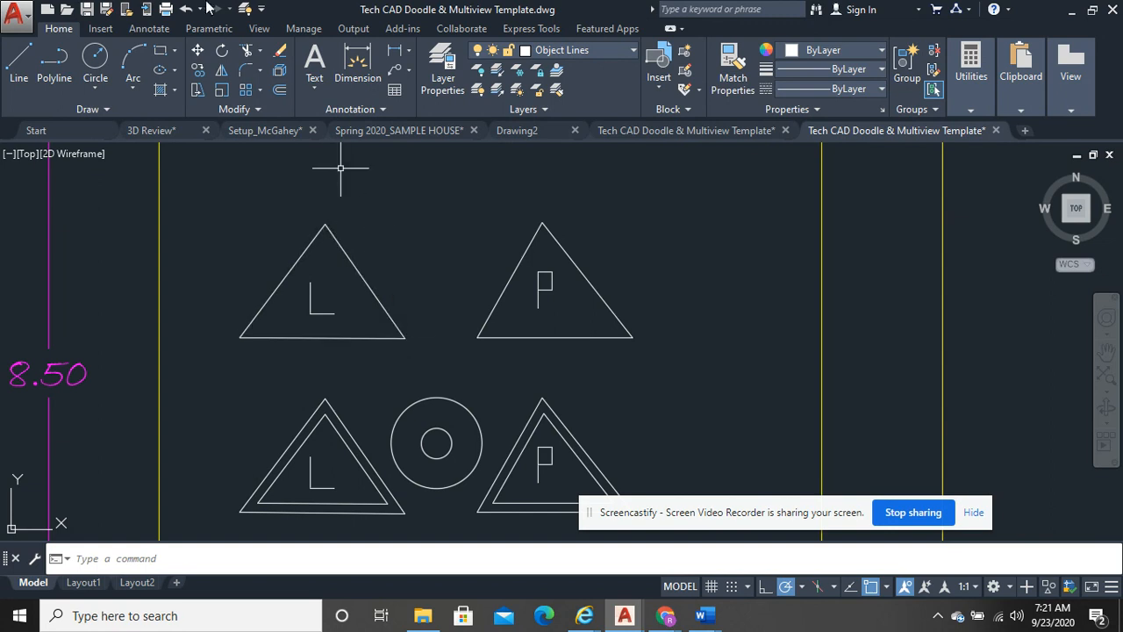
pyautogui.click(198, 52)
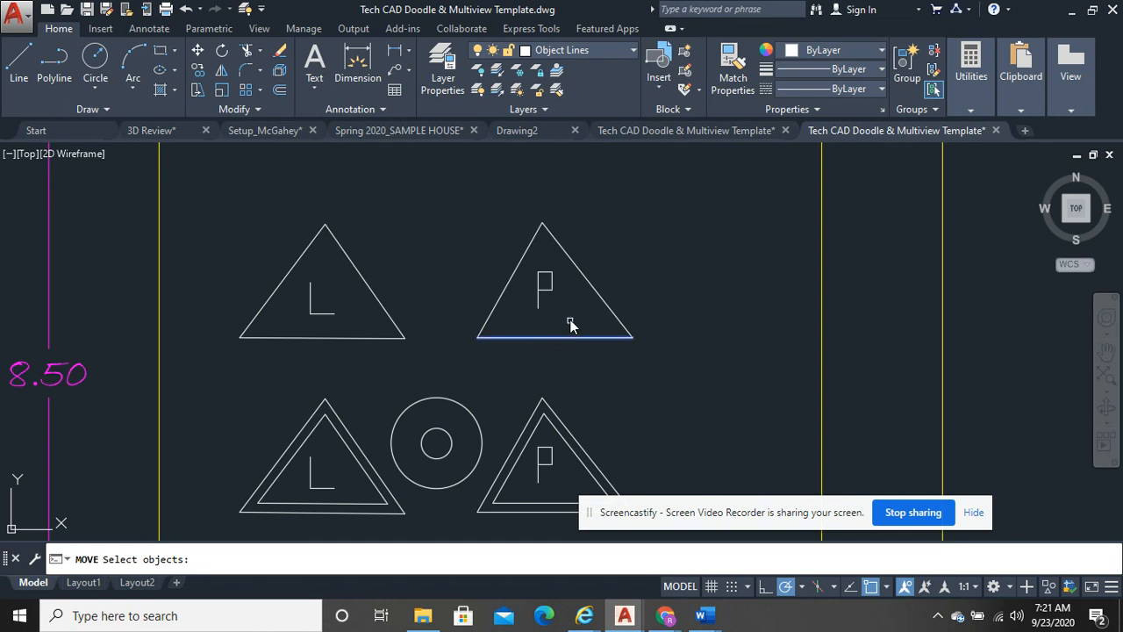
pyautogui.click(667, 348)
pyautogui.click(492, 208)
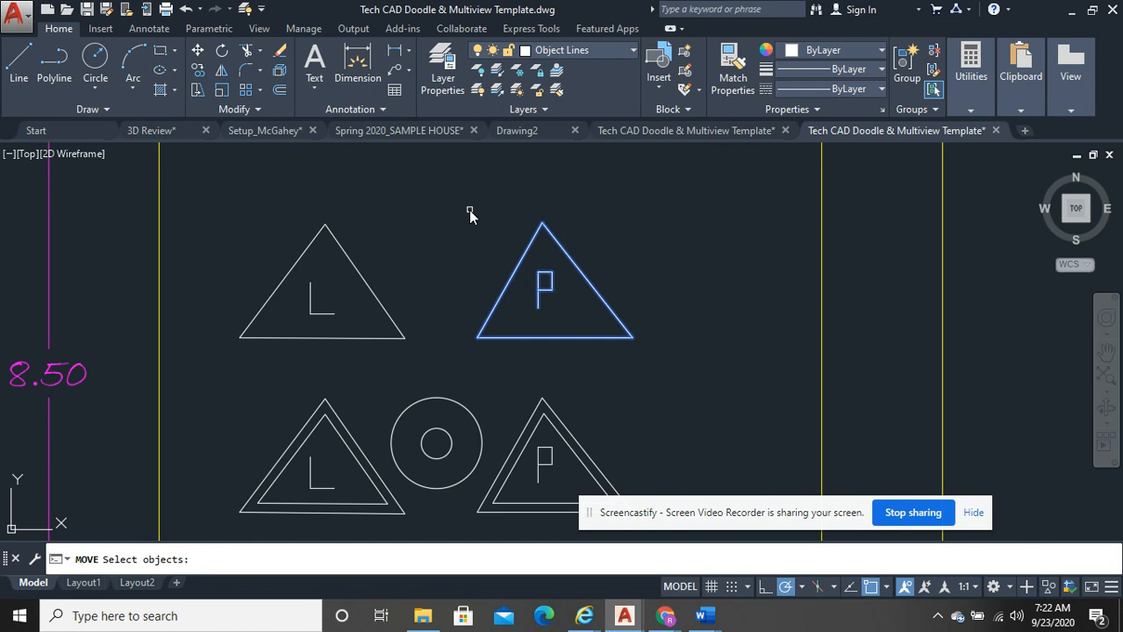
pyautogui.press('Return')
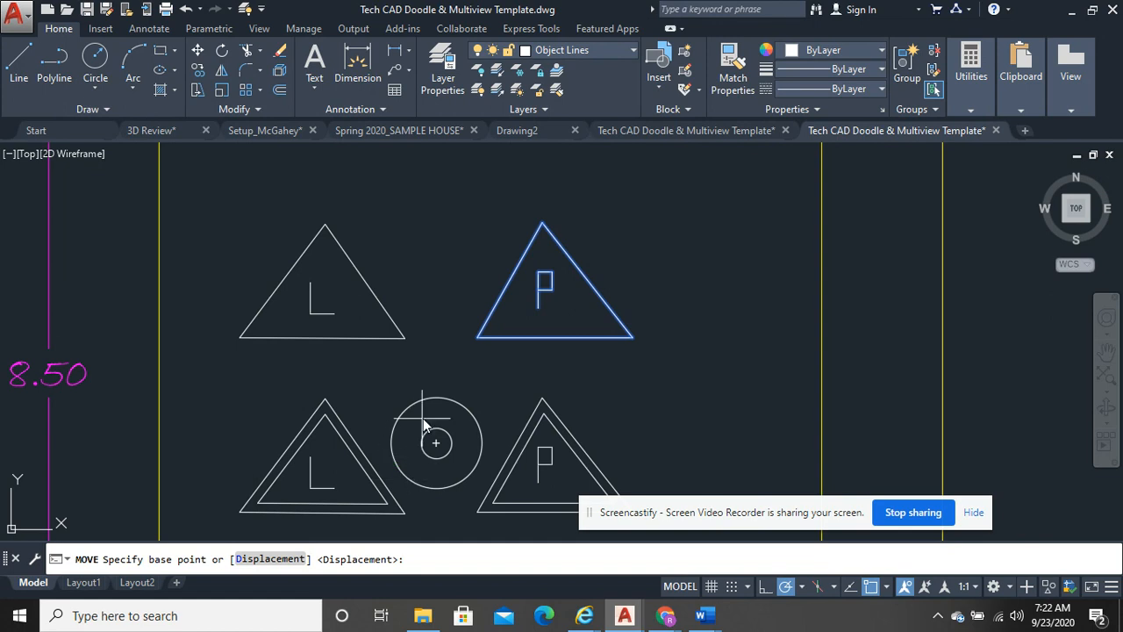
pyautogui.click(480, 344)
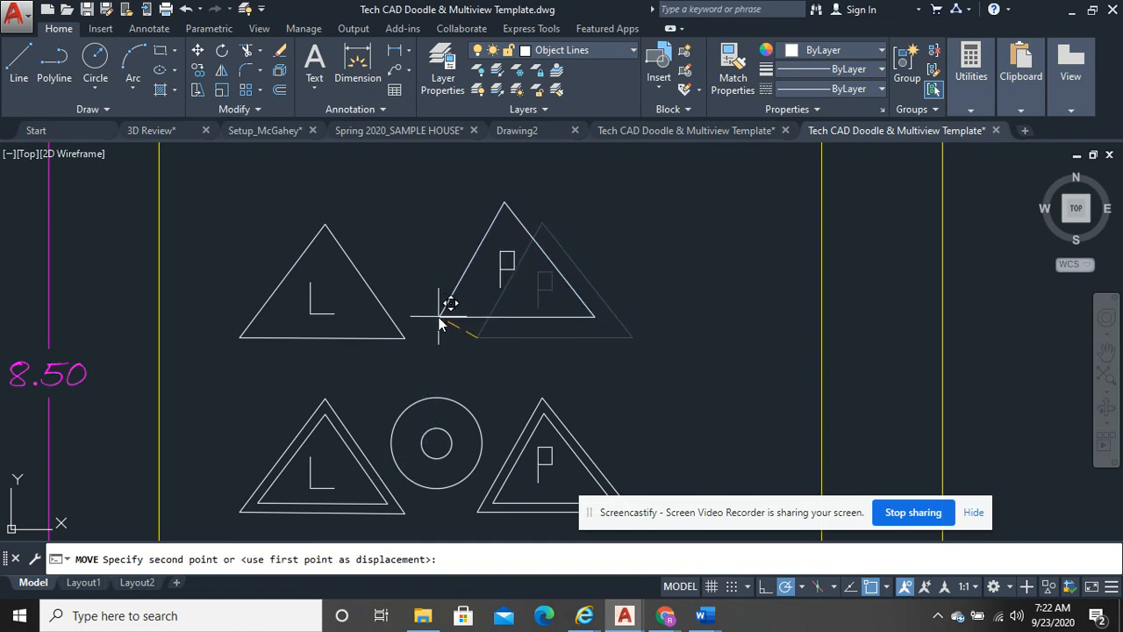
pyautogui.click(405, 337)
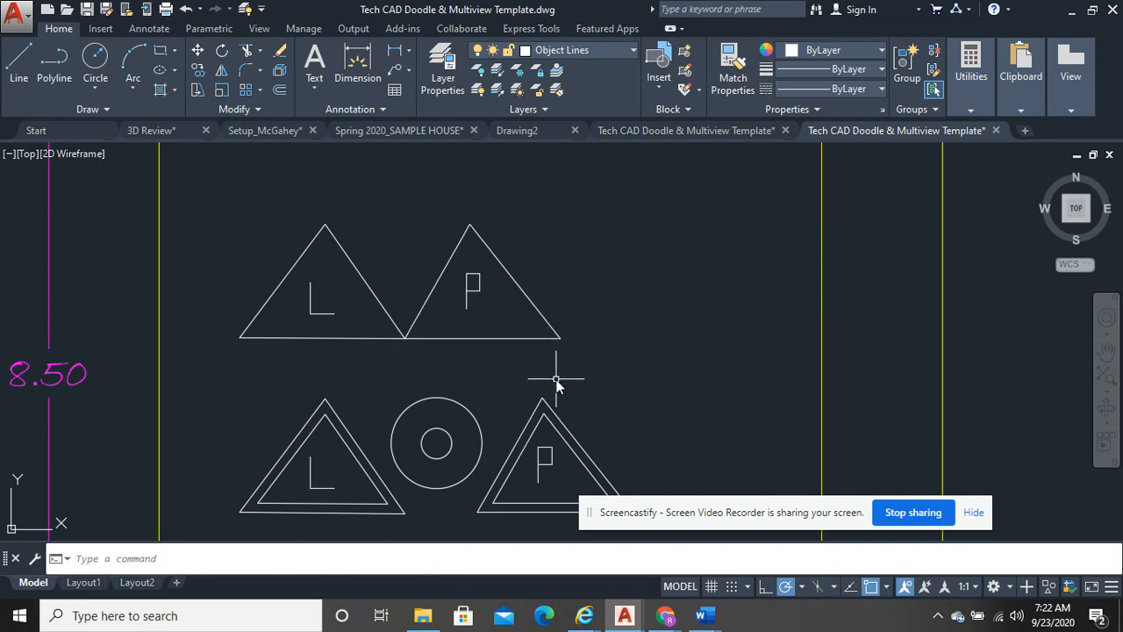
# Move both upper triangles with their letters 1 unit straight up, using the L triangle's lower-left corner as base point
pyautogui.click(587, 352)
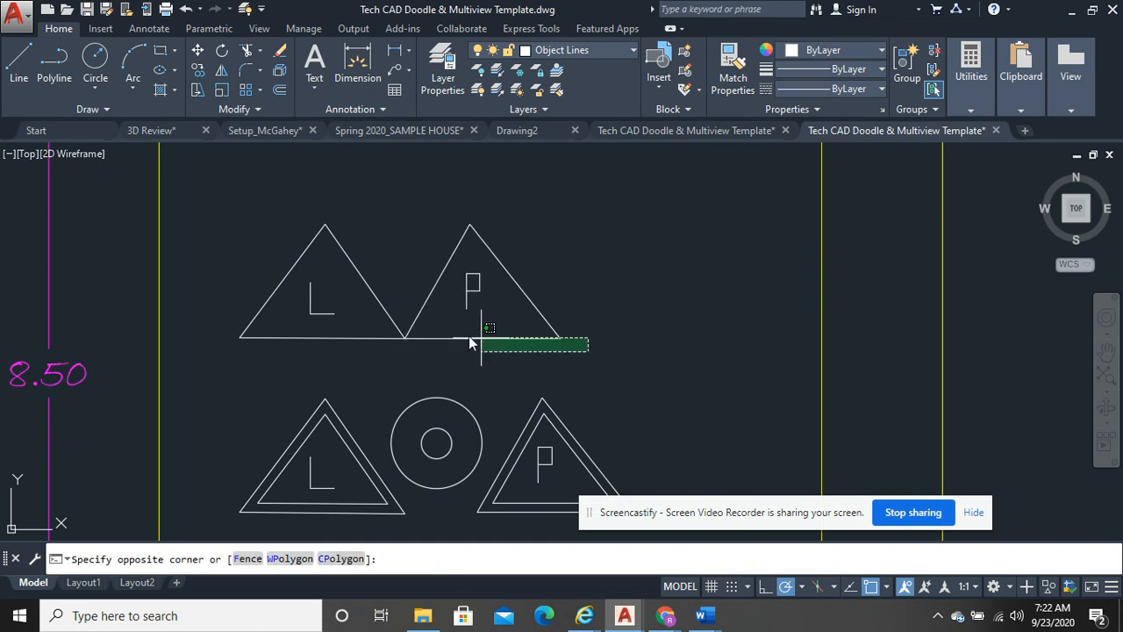
pyautogui.click(230, 207)
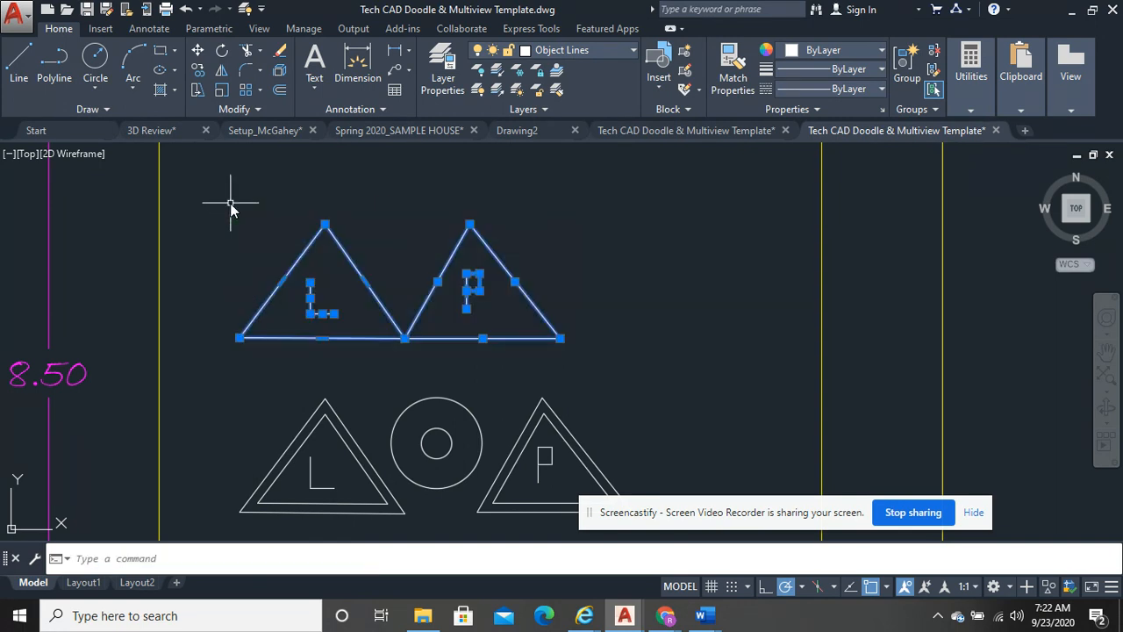
pyautogui.click(198, 51)
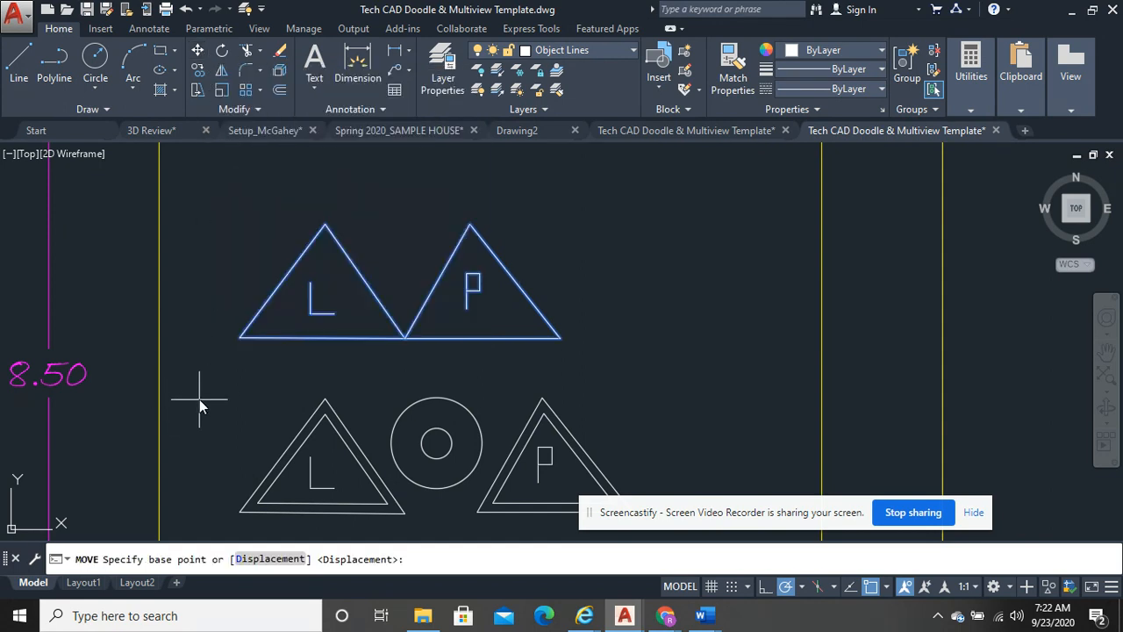
pyautogui.click(237, 337)
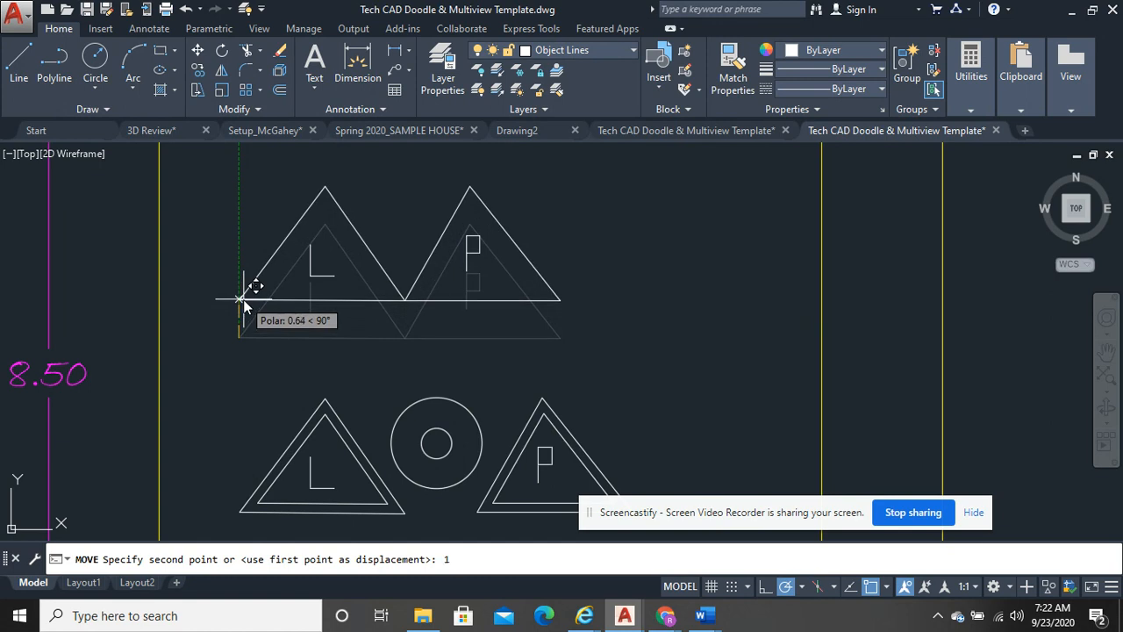
pyautogui.press('Return')
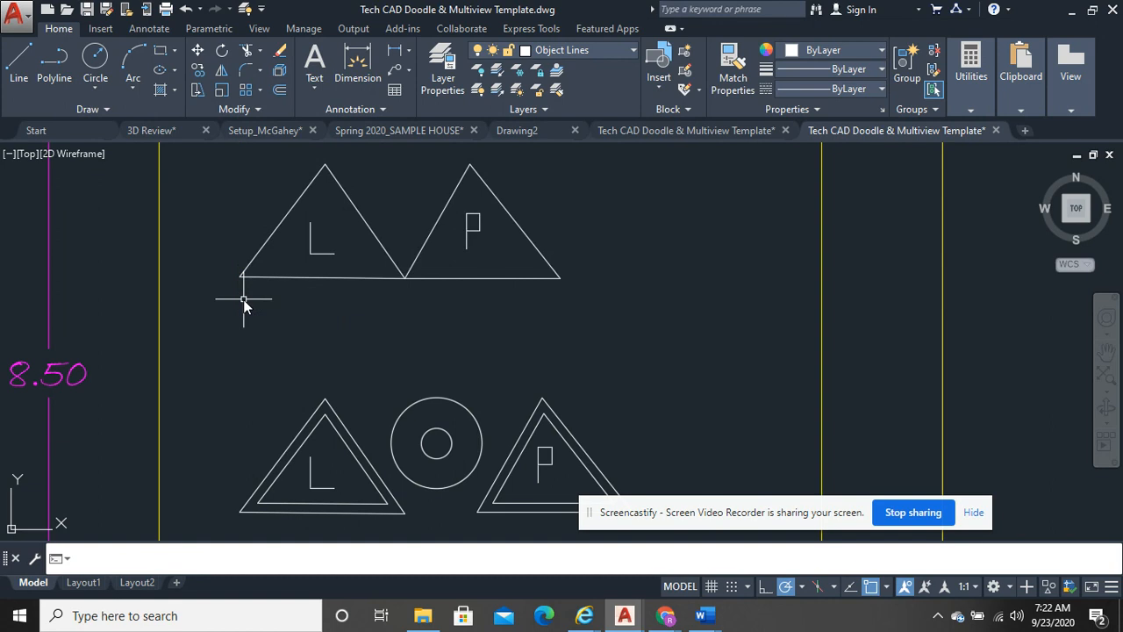